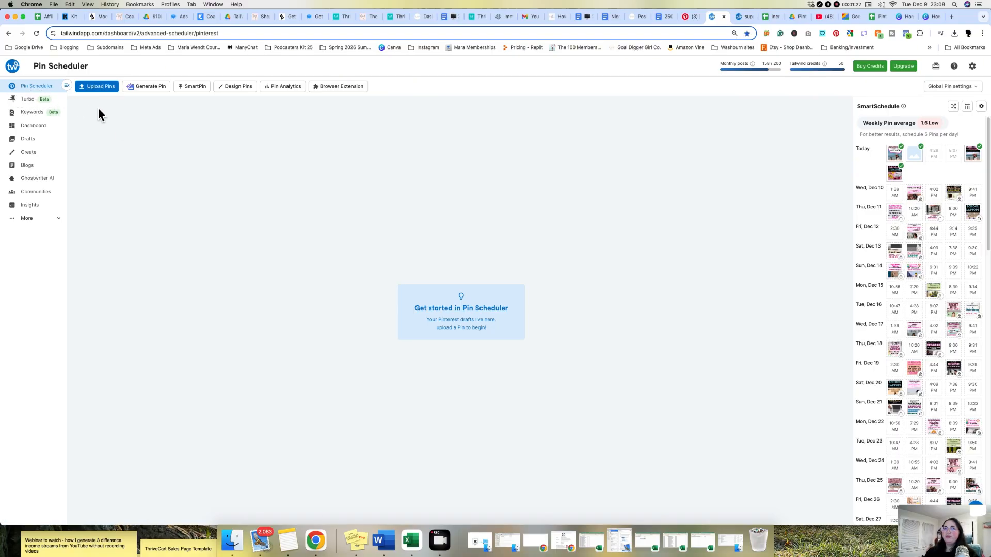
Step: Open the CSV import page for uploading pins in bulk
{"action": "left_click", "coordinate": [106, 88]}
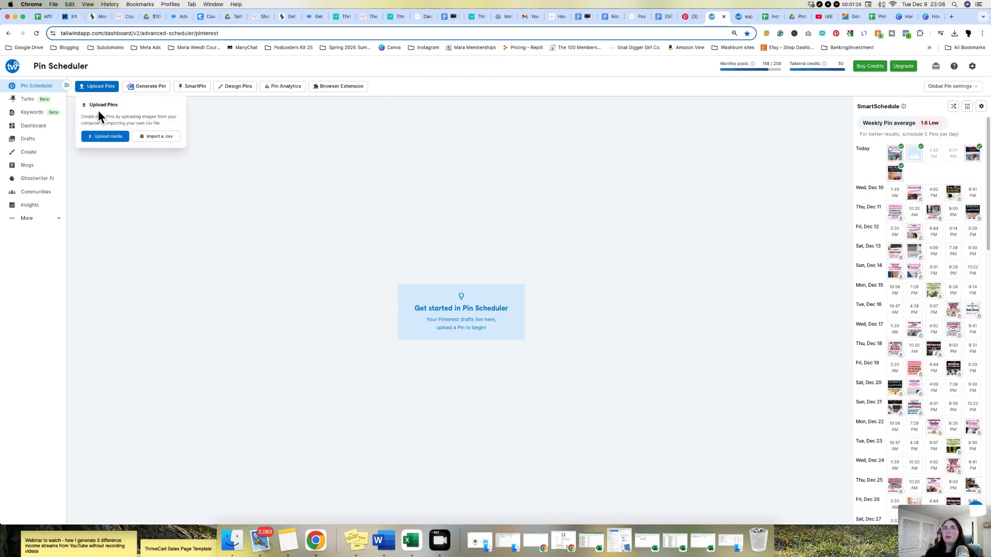
{"action": "left_click", "coordinate": [165, 145]}
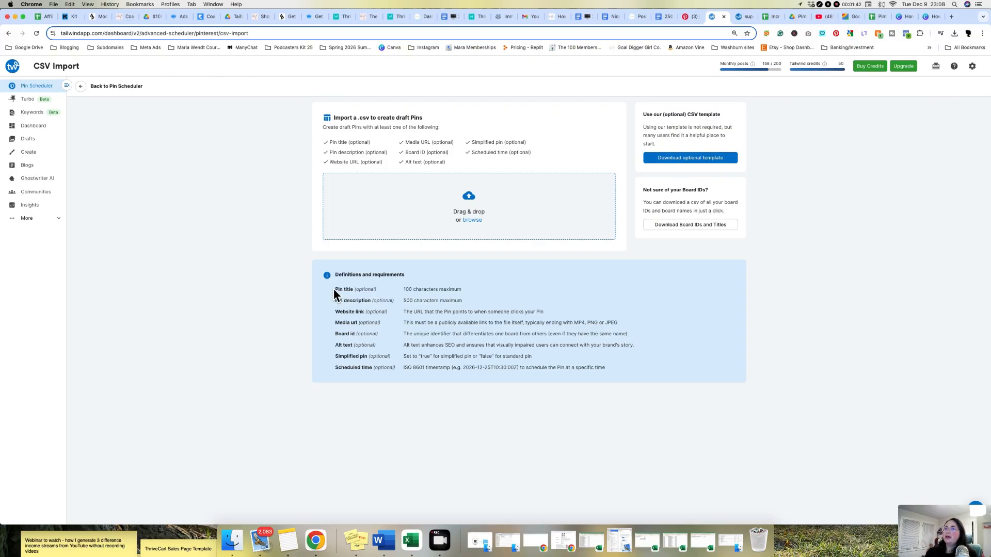
Step: Review the CSV field definitions and requirements, from pin title through scheduled time
{"action": "left_click_drag", "start_coordinate": [334, 289], "coordinate": [357, 350]}
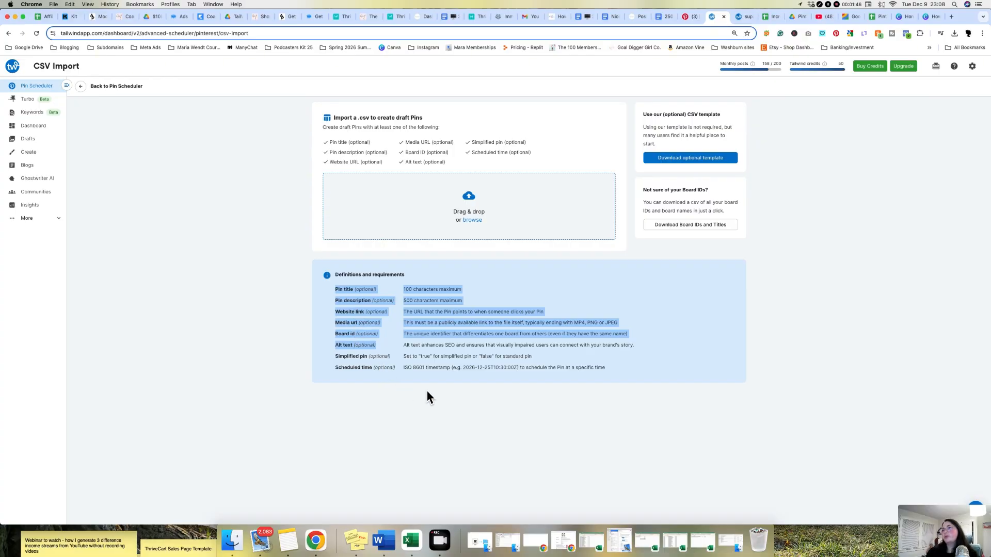
{"action": "left_click", "coordinate": [454, 390]}
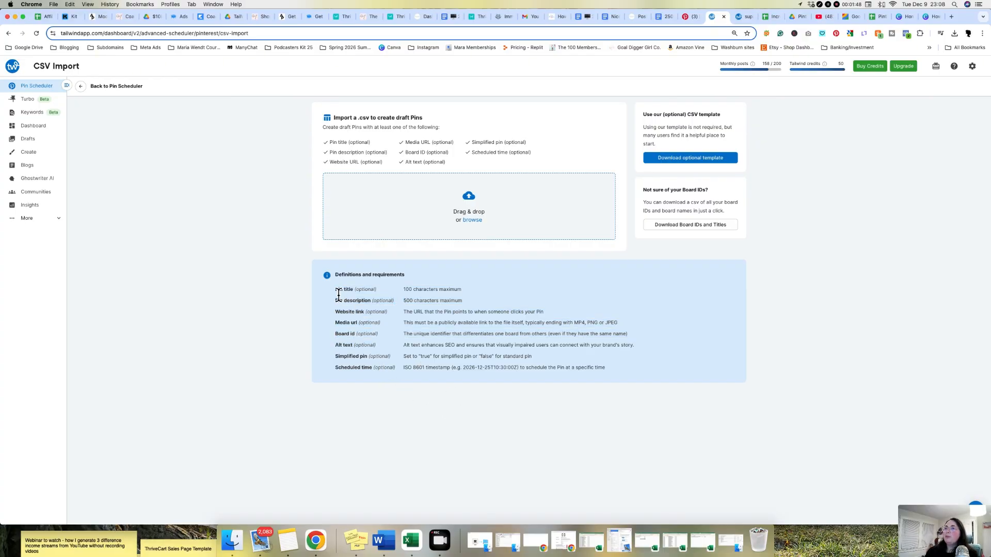
{"action": "left_click_drag", "start_coordinate": [335, 288], "coordinate": [388, 338]}
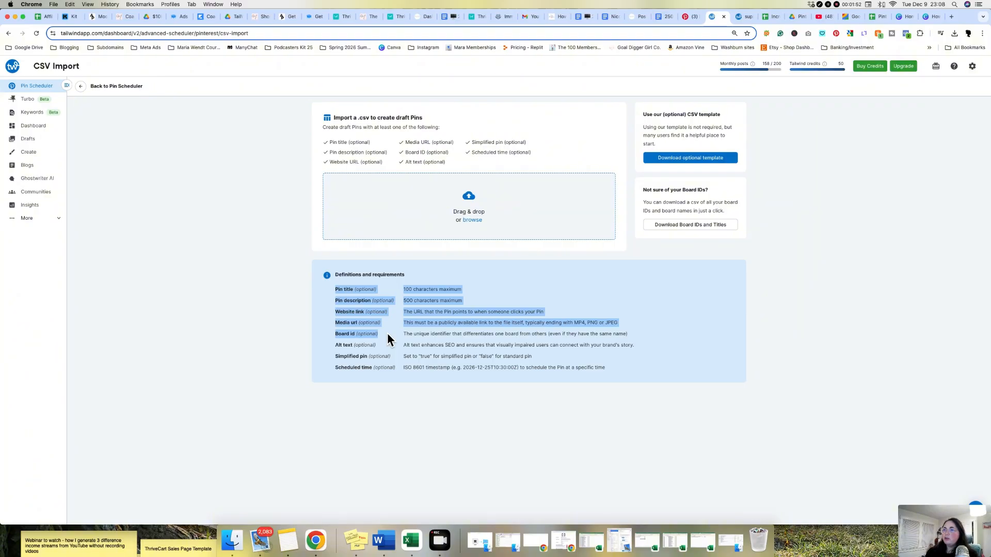
{"action": "left_click_drag", "start_coordinate": [579, 369], "coordinate": [373, 349]}
{"action": "left_click", "coordinate": [378, 349]}
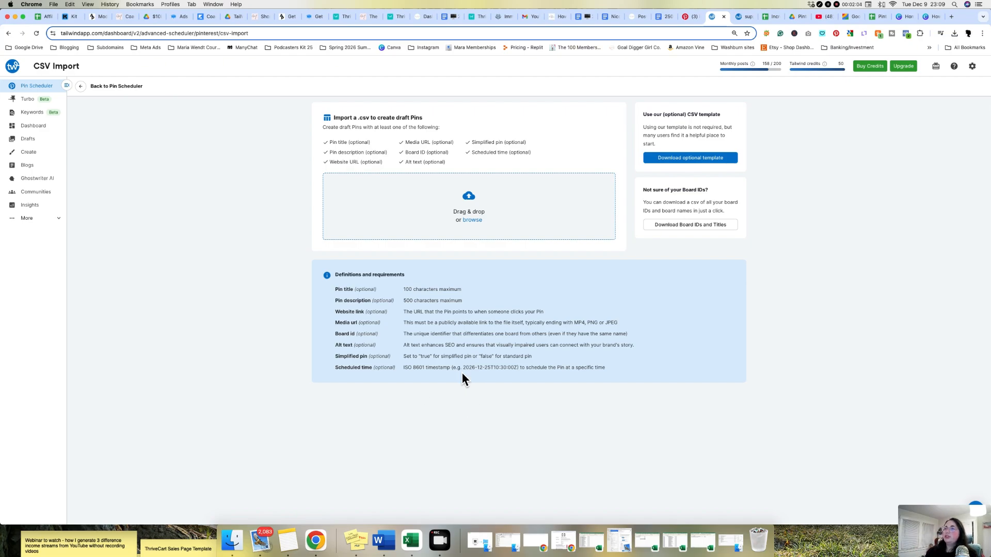
{"action": "left_click_drag", "start_coordinate": [381, 336], "coordinate": [332, 293]}
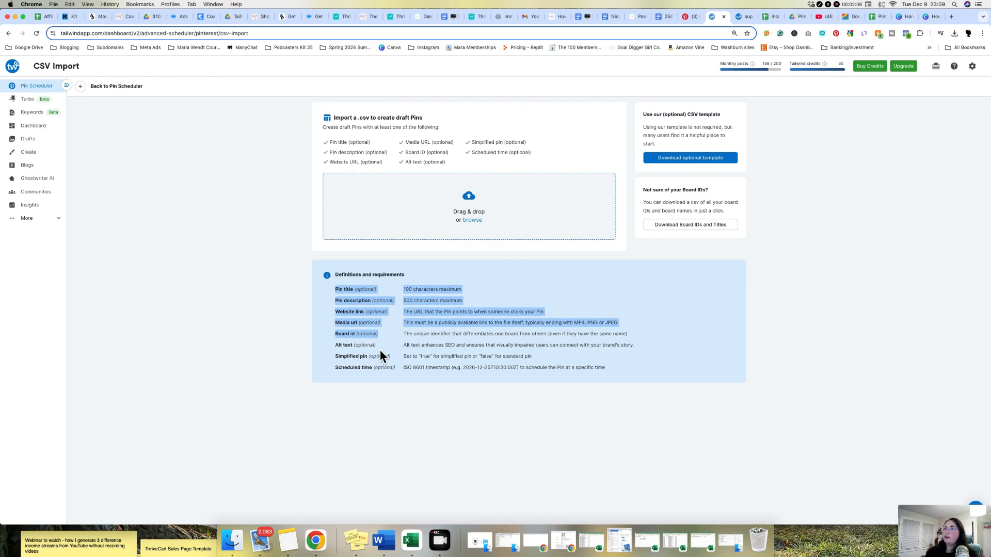
{"action": "left_click", "coordinate": [394, 349]}
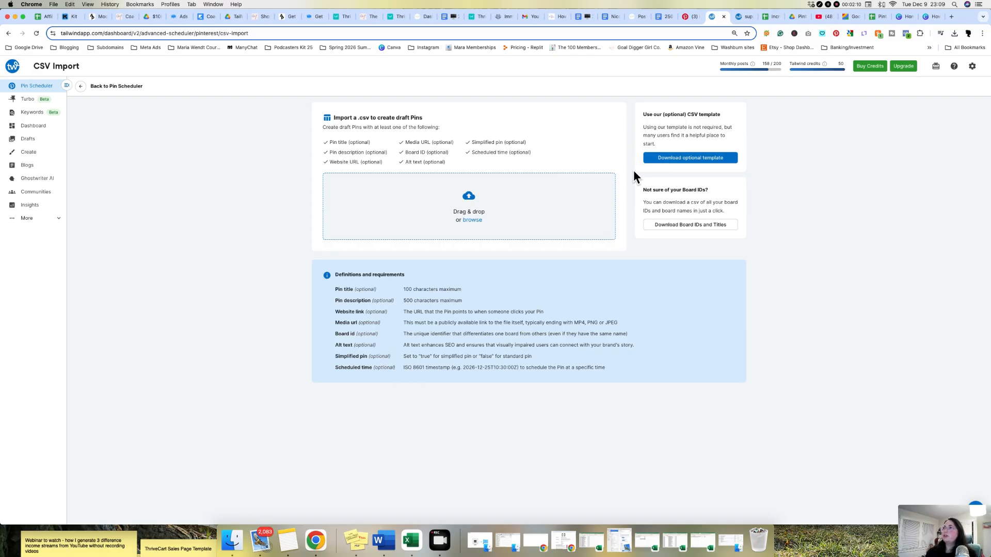
Step: Download the optional CSV template and open tailwind_pin_import_template in Excel
{"action": "left_click", "coordinate": [679, 167]}
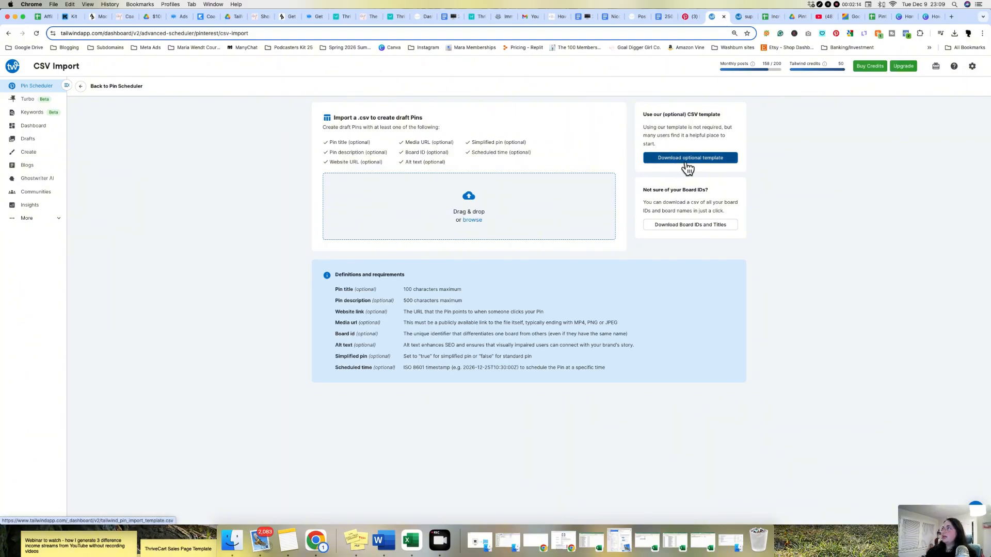
{"action": "left_click", "coordinate": [786, 207]}
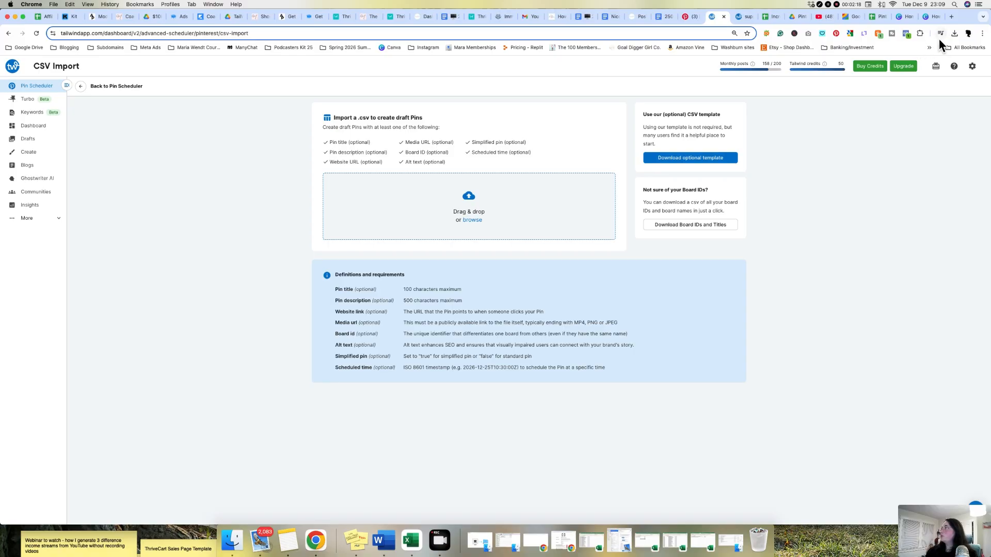
{"action": "left_click", "coordinate": [954, 42]}
{"action": "left_click", "coordinate": [883, 67]}
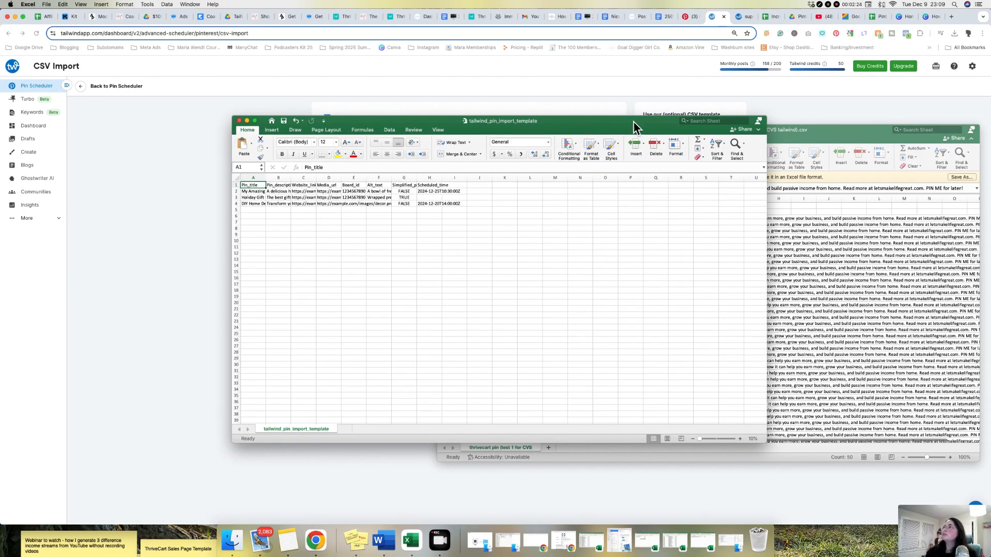
{"action": "left_click", "coordinate": [338, 242]}
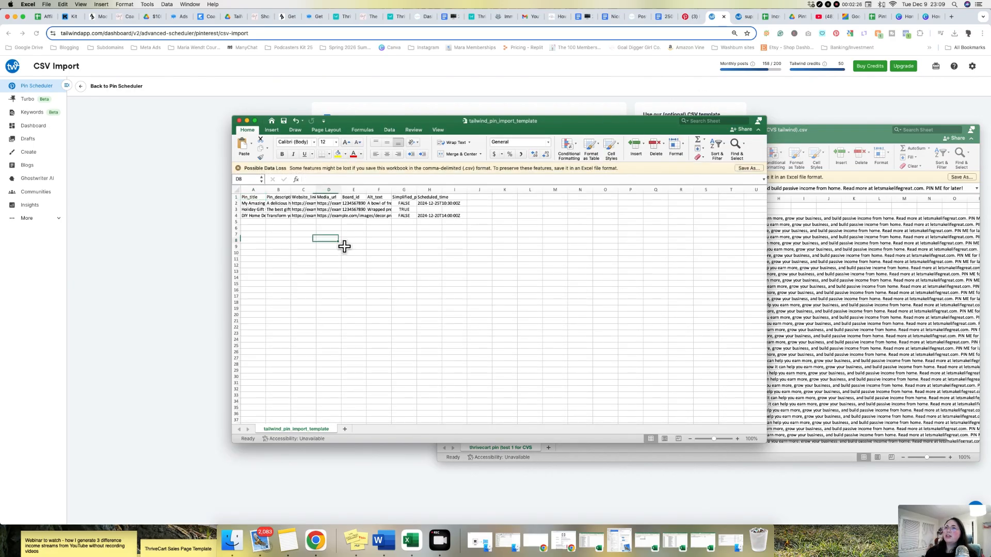
Step: Widen the Pin_title, Pin_description and Media_url columns so their sample entries can be read
{"action": "left_click_drag", "start_coordinate": [273, 196], "coordinate": [349, 203]}
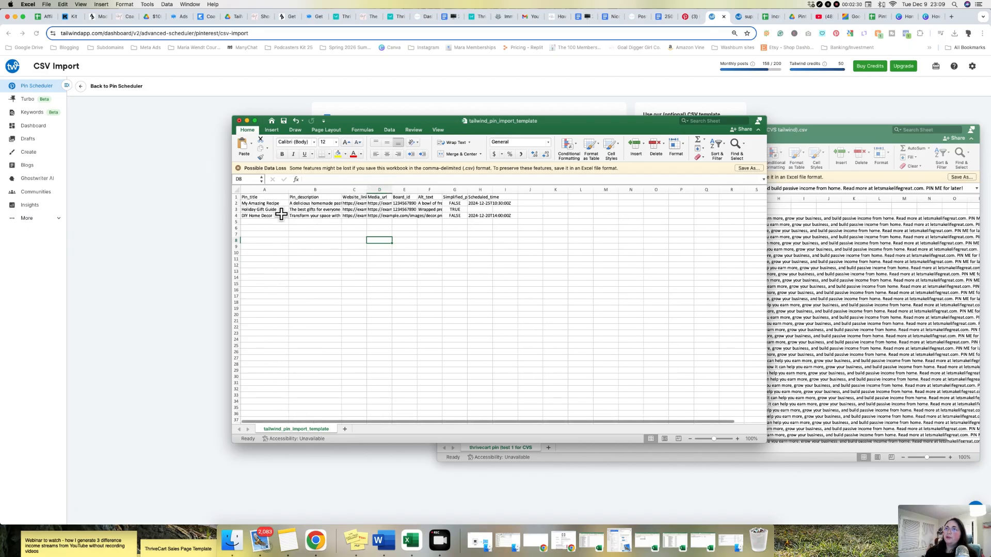
{"action": "left_click_drag", "start_coordinate": [279, 210], "coordinate": [556, 193]}
{"action": "left_click", "coordinate": [323, 205]}
{"action": "left_click", "coordinate": [434, 228]}
{"action": "left_click", "coordinate": [516, 204]}
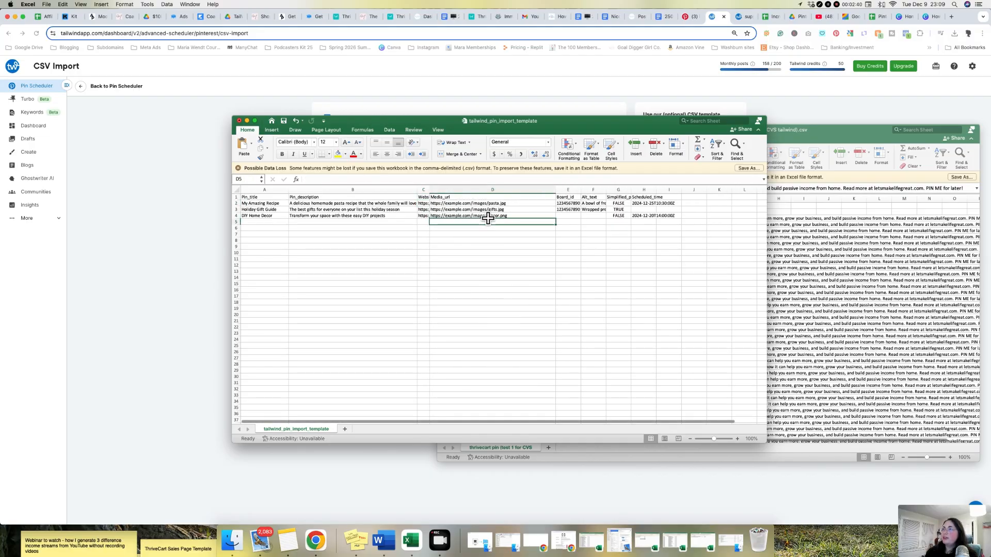
Step: Widen the Board_id column, narrow Media_url, and review the sample media URLs, board IDs and remaining columns
{"action": "left_click_drag", "start_coordinate": [480, 204], "coordinate": [483, 221]}
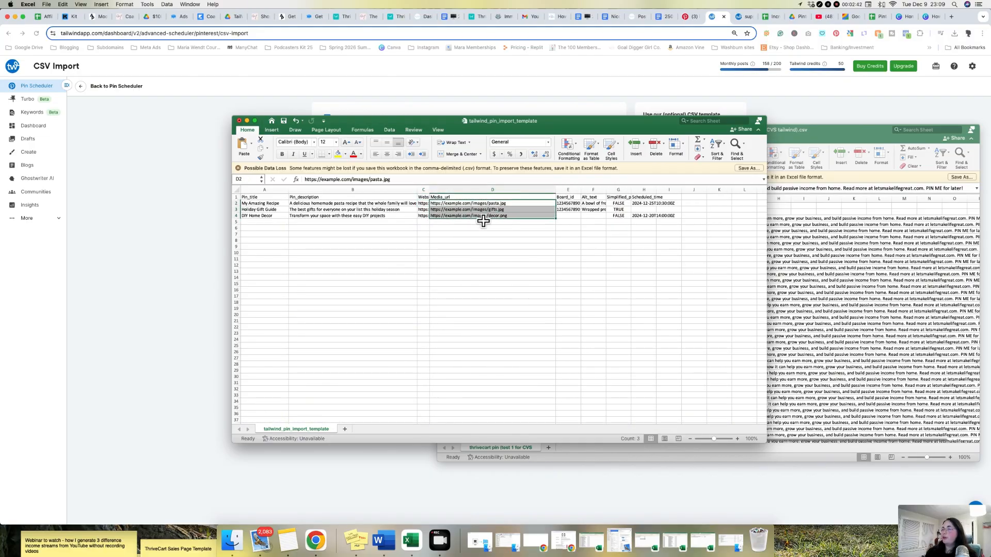
{"action": "left_click", "coordinate": [516, 258]}
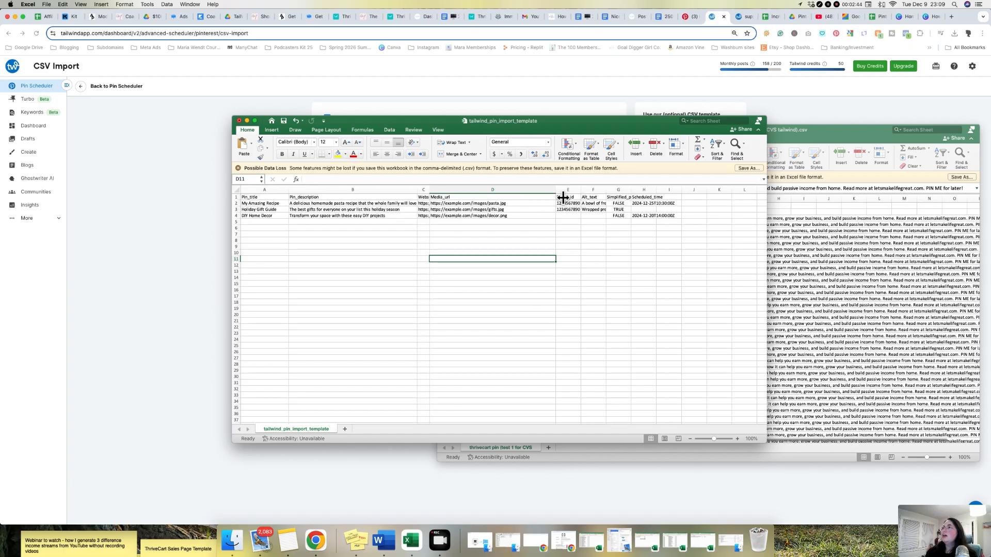
{"action": "mouse_move", "coordinate": [562, 197]}
{"action": "left_mouse_down"}
{"action": "mouse_move", "coordinate": [470, 198]}
{"action": "mouse_move", "coordinate": [566, 197]}
{"action": "left_mouse_up"}
{"action": "left_click_drag", "start_coordinate": [505, 203], "coordinate": [532, 217]}
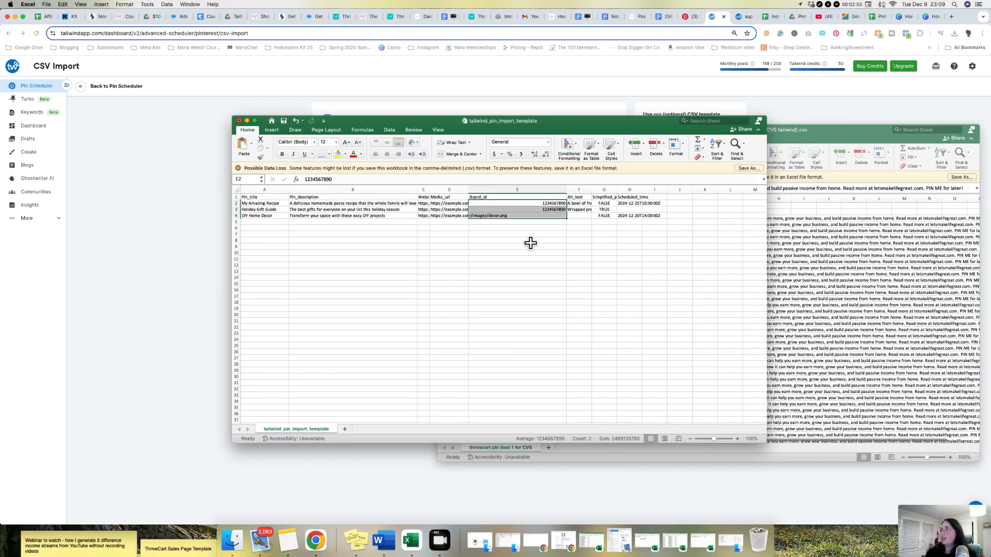
{"action": "left_click_drag", "start_coordinate": [686, 254], "coordinate": [583, 199]}
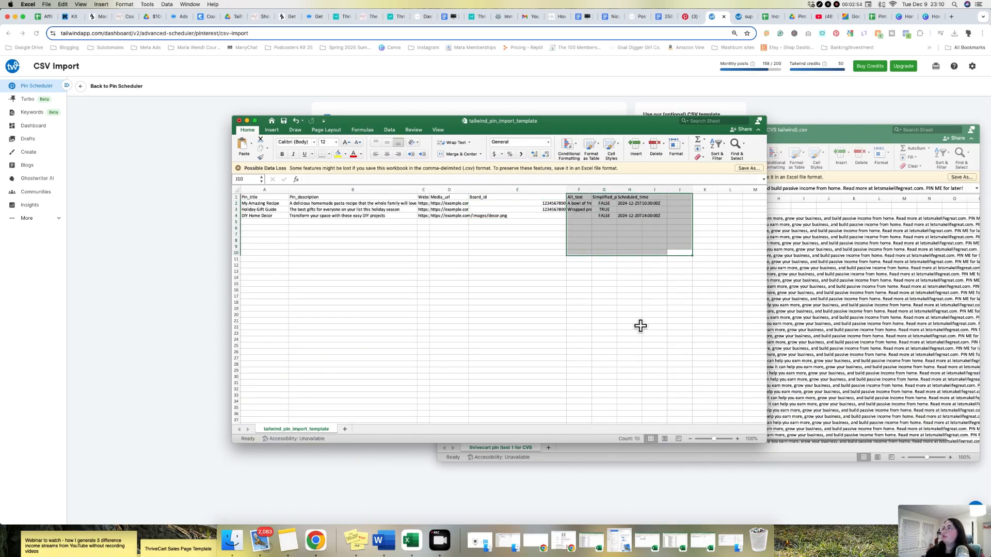
{"action": "left_click", "coordinate": [653, 307]}
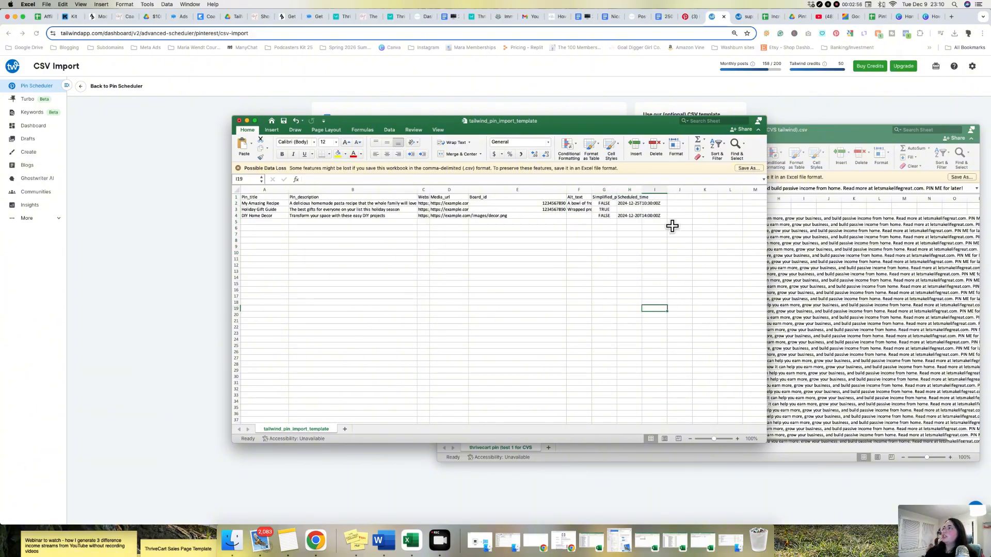
Step: Clear the Scheduled_time and Simplified_pin columns, including their headers and sample values
{"action": "left_click_drag", "start_coordinate": [655, 233], "coordinate": [627, 199]}
{"action": "key", "text": "Delete"}
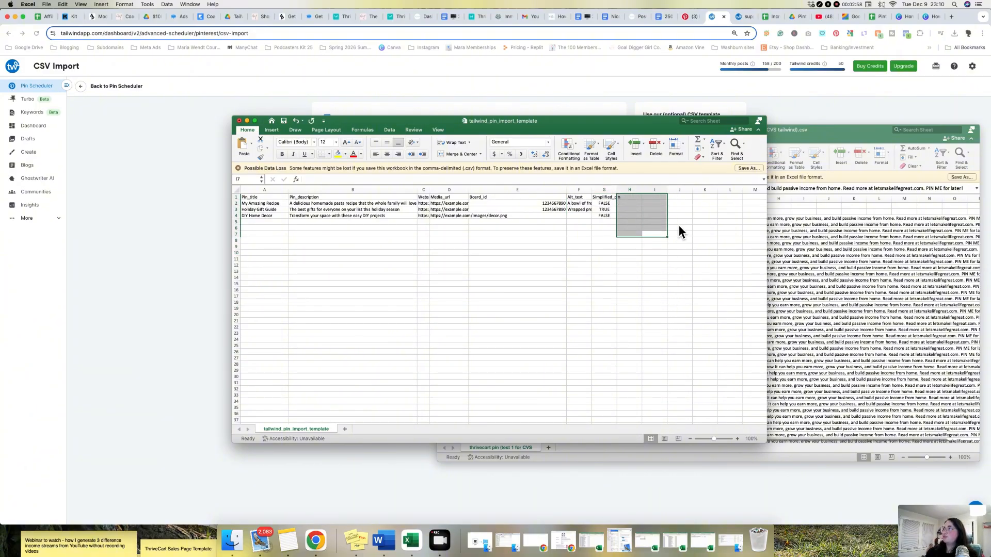
{"action": "left_click", "coordinate": [650, 266]}
{"action": "left_click_drag", "start_coordinate": [604, 234], "coordinate": [627, 199]}
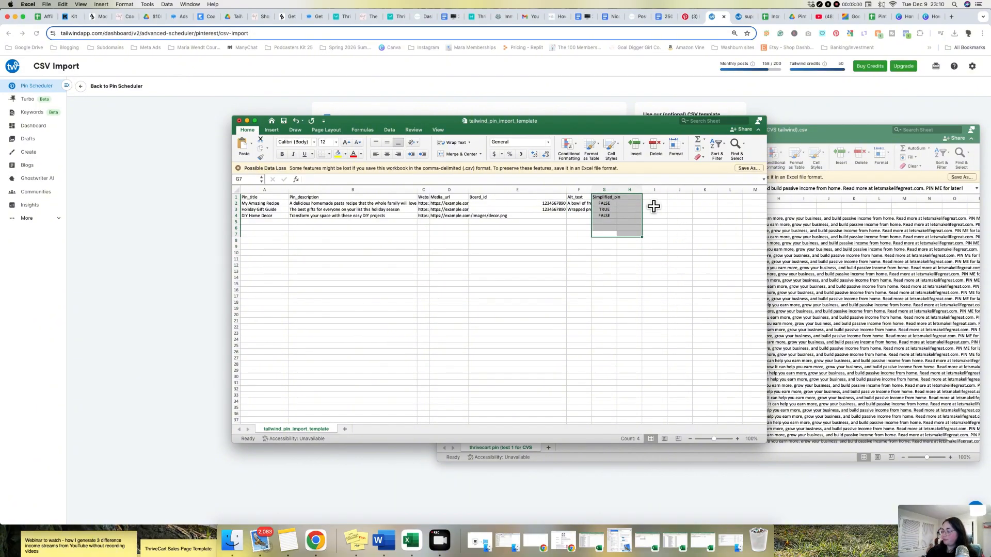
{"action": "key", "text": "Delete"}
{"action": "left_click", "coordinate": [638, 321]}
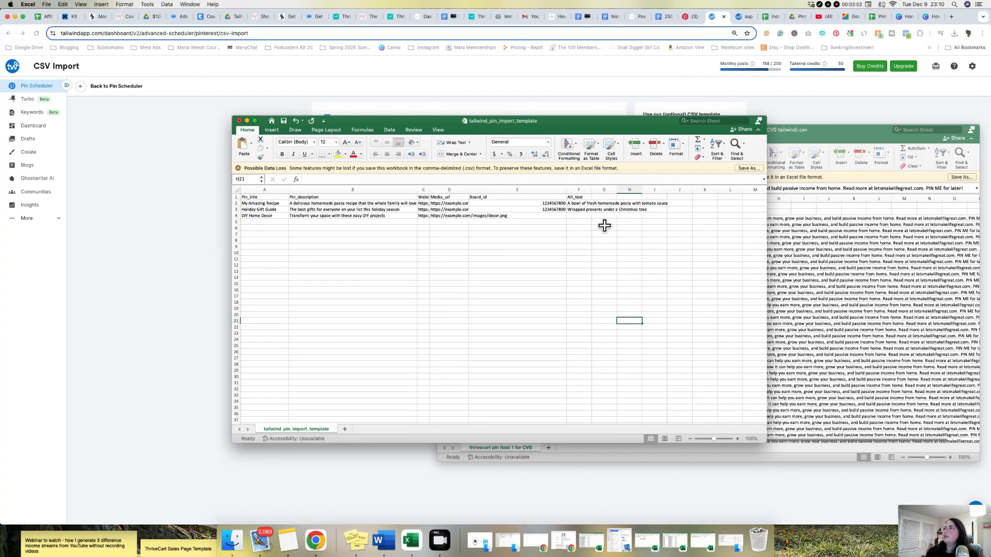
{"action": "left_click_drag", "start_coordinate": [580, 210], "coordinate": [578, 197]}
{"action": "key", "text": "Delete"}
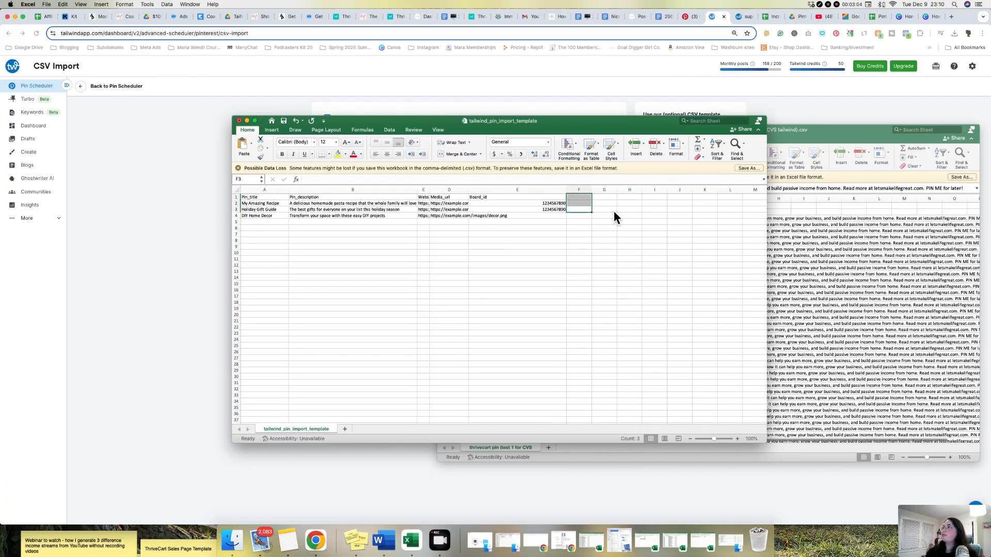
{"action": "left_click", "coordinate": [609, 223]}
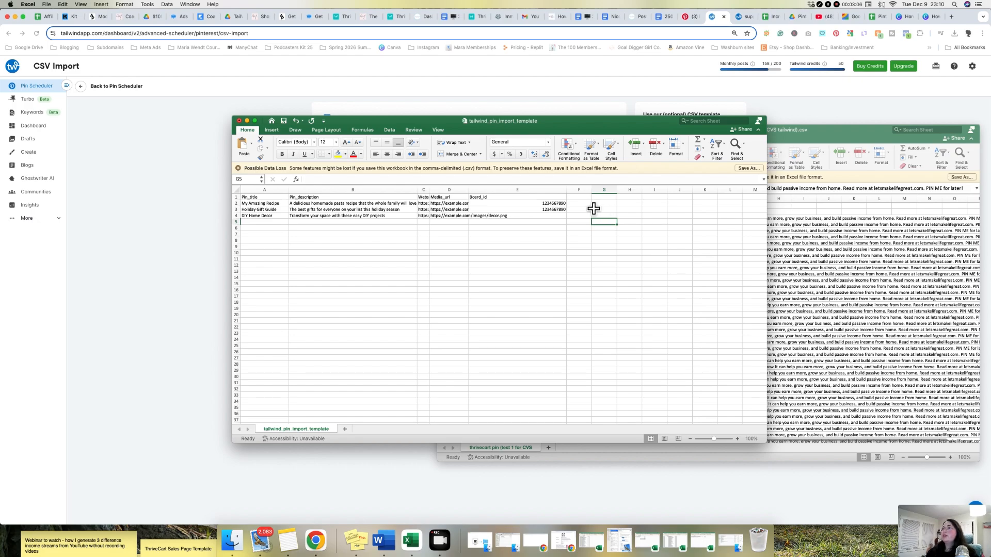
{"action": "left_click", "coordinate": [586, 190]}
{"action": "key", "text": "super+z"}
{"action": "left_click", "coordinate": [655, 240]}
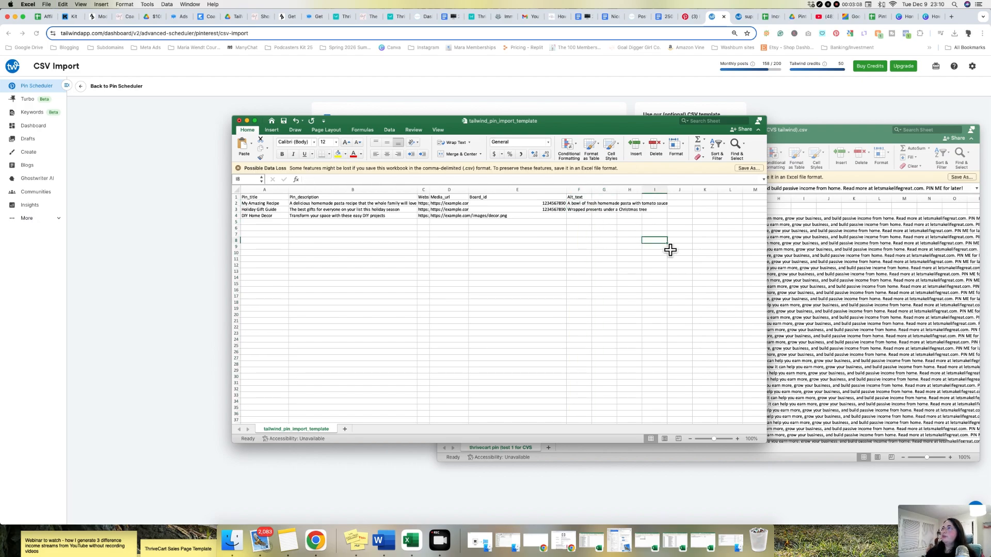
Step: Examine the Alt_text column and its sample descriptions in the template
{"action": "left_click", "coordinate": [588, 222]}
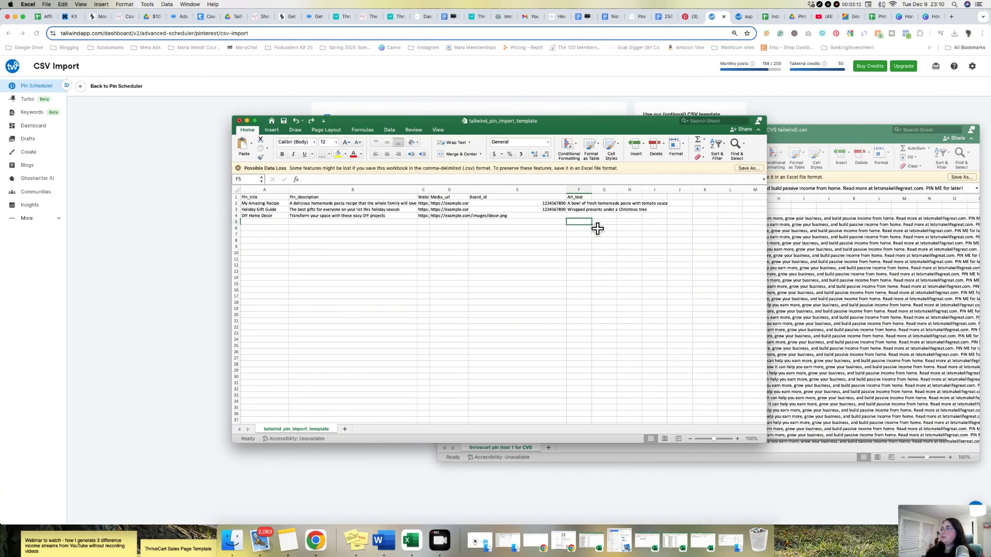
{"action": "left_click", "coordinate": [598, 229]}
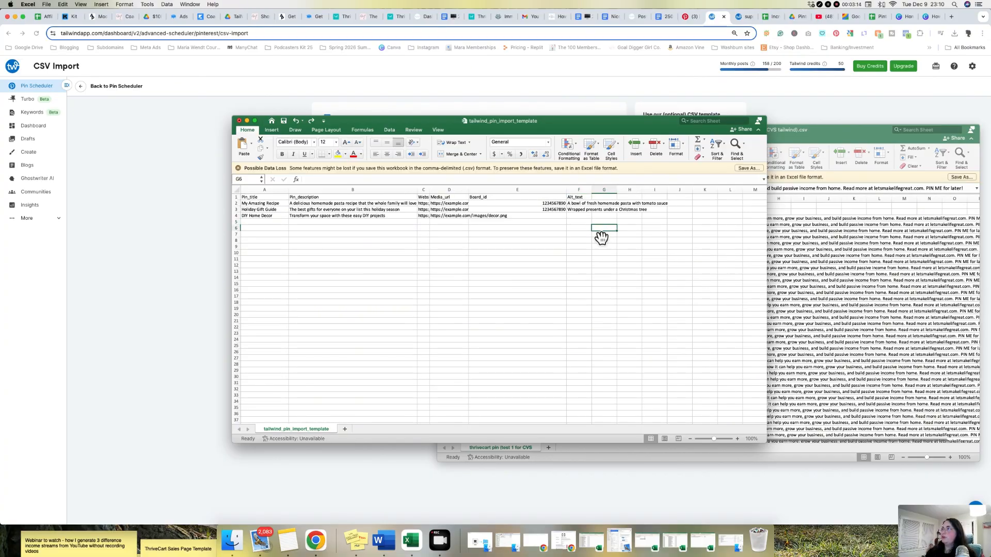
{"action": "left_click", "coordinate": [588, 227]}
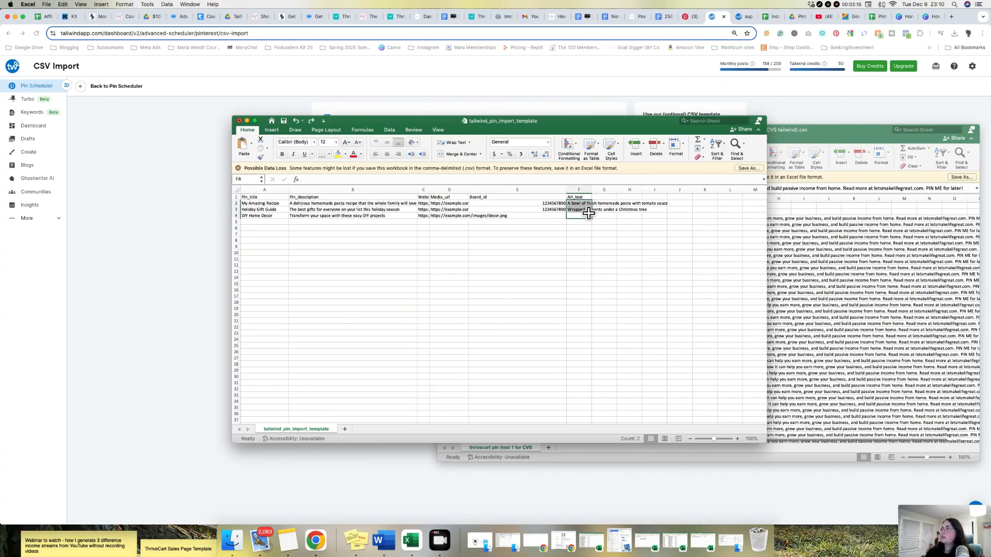
{"action": "left_click", "coordinate": [582, 217]}
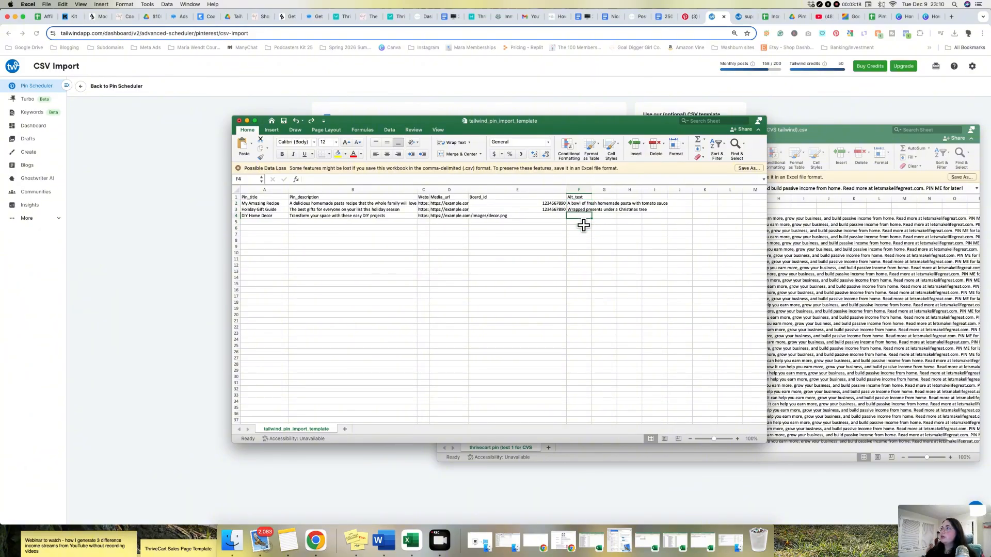
{"action": "left_click", "coordinate": [602, 236]}
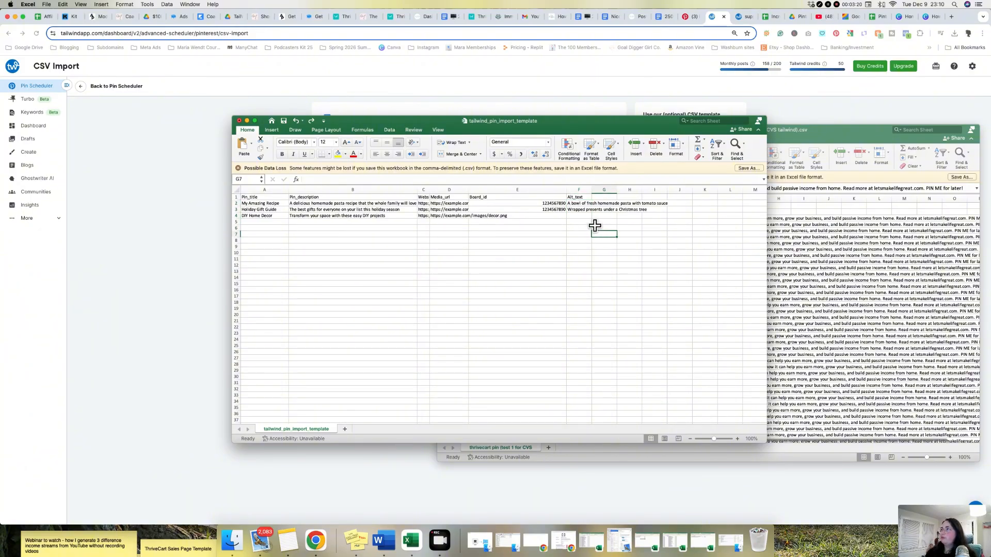
{"action": "left_click_drag", "start_coordinate": [590, 216], "coordinate": [590, 205]}
{"action": "left_click", "coordinate": [590, 235]}
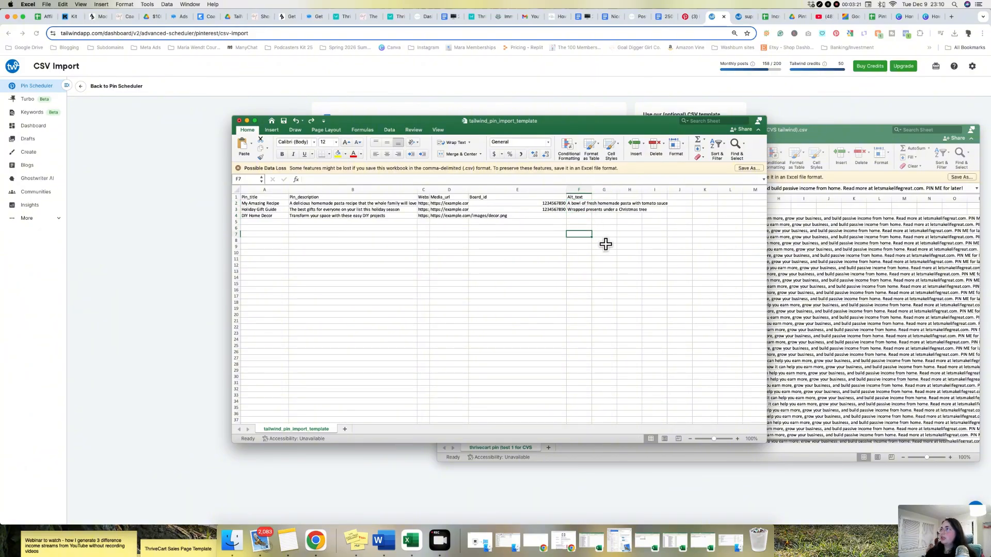
{"action": "left_click", "coordinate": [589, 205]}
{"action": "left_click_drag", "start_coordinate": [590, 217], "coordinate": [588, 206]}
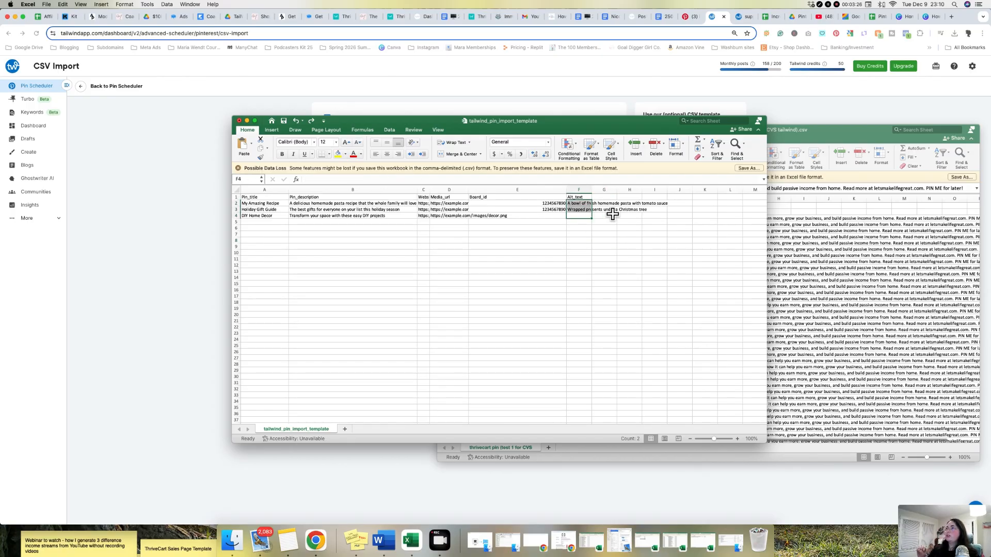
{"action": "left_click", "coordinate": [602, 285]}
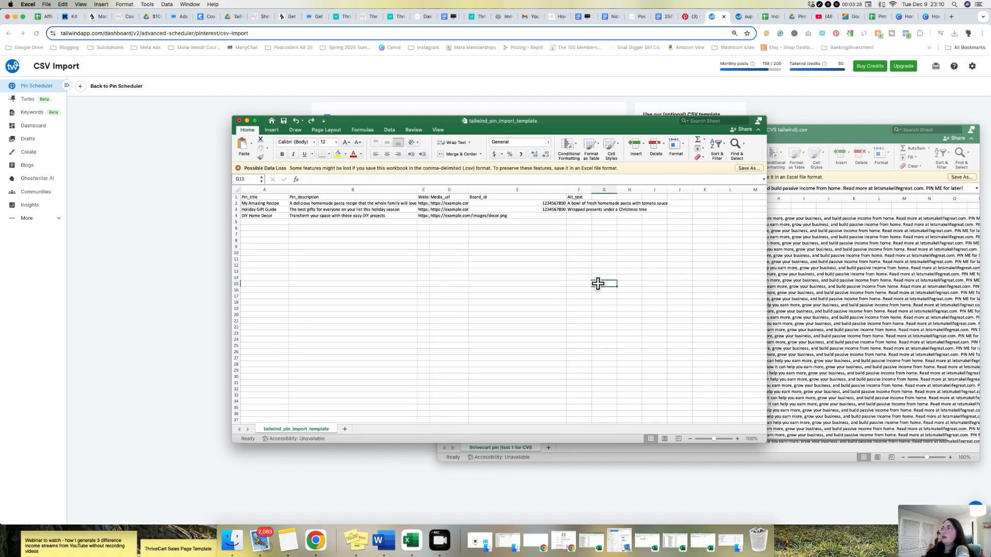
Step: Clear the Alt_text header and its sample descriptions from the template
{"action": "left_click_drag", "start_coordinate": [591, 230], "coordinate": [589, 202]}
{"action": "key", "text": "Delete"}
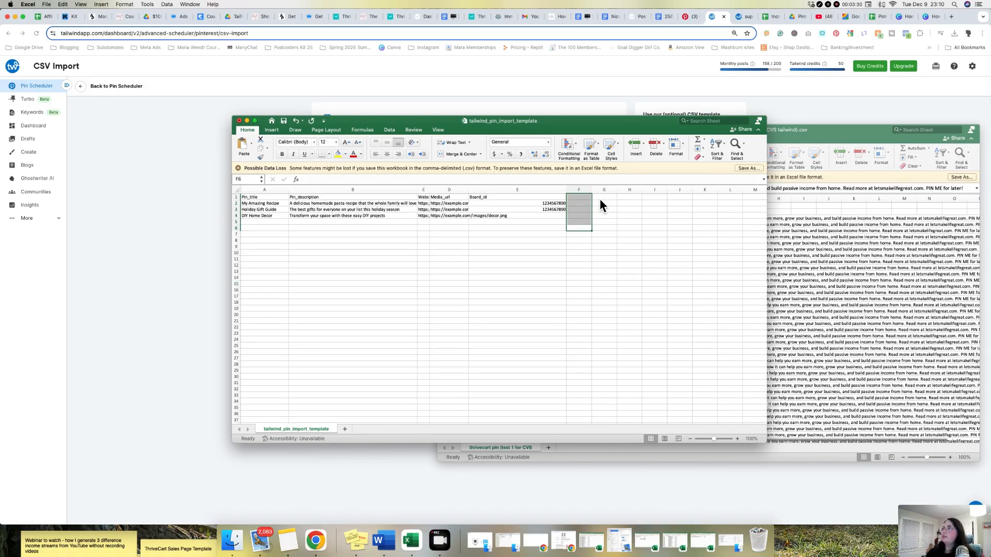
{"action": "left_click", "coordinate": [603, 284]}
{"action": "left_click", "coordinate": [529, 229]}
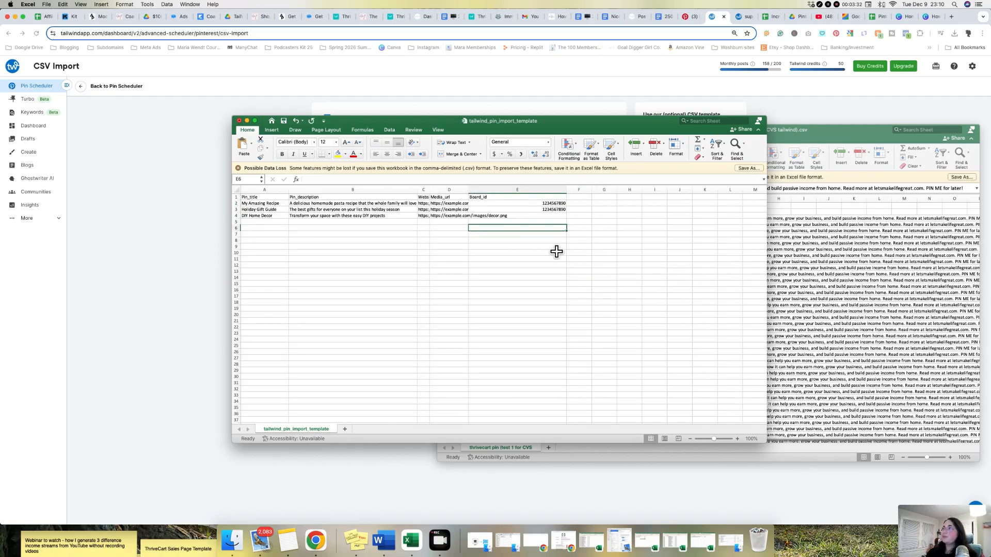
Step: Clear all sample pin rows from the import template, keeping only the header row
{"action": "key", "text": "Up"}
{"action": "key", "text": "Up"}
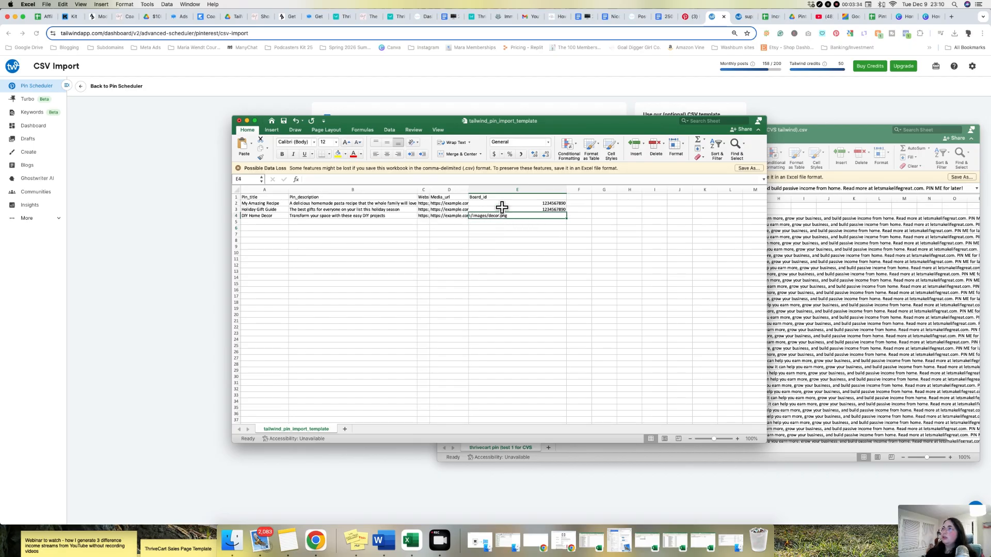
{"action": "left_click", "coordinate": [423, 252]}
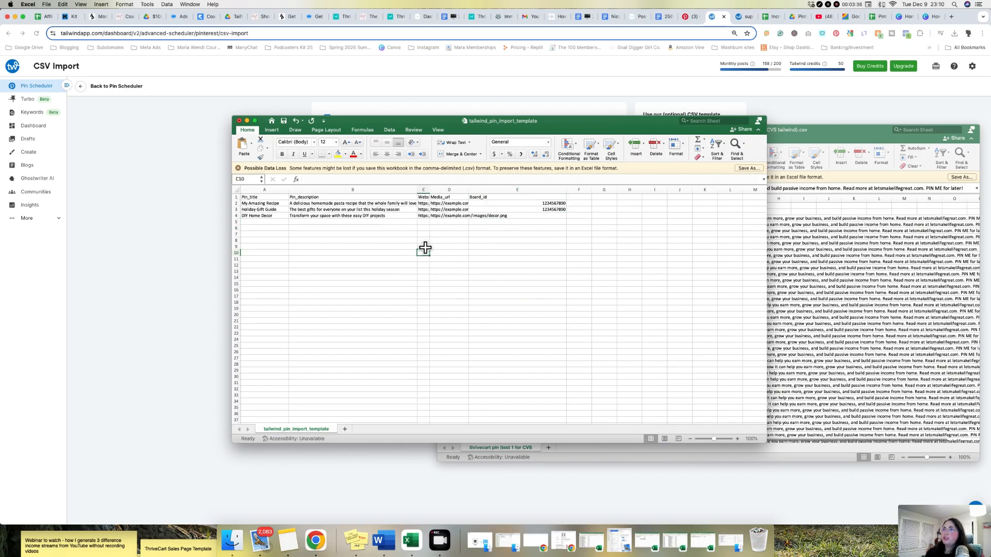
{"action": "mouse_move", "coordinate": [588, 247]}
{"action": "left_mouse_down"}
{"action": "mouse_move", "coordinate": [476, 243]}
{"action": "mouse_move", "coordinate": [269, 203]}
{"action": "mouse_move", "coordinate": [278, 203]}
{"action": "left_mouse_up"}
{"action": "left_click", "coordinate": [369, 297]}
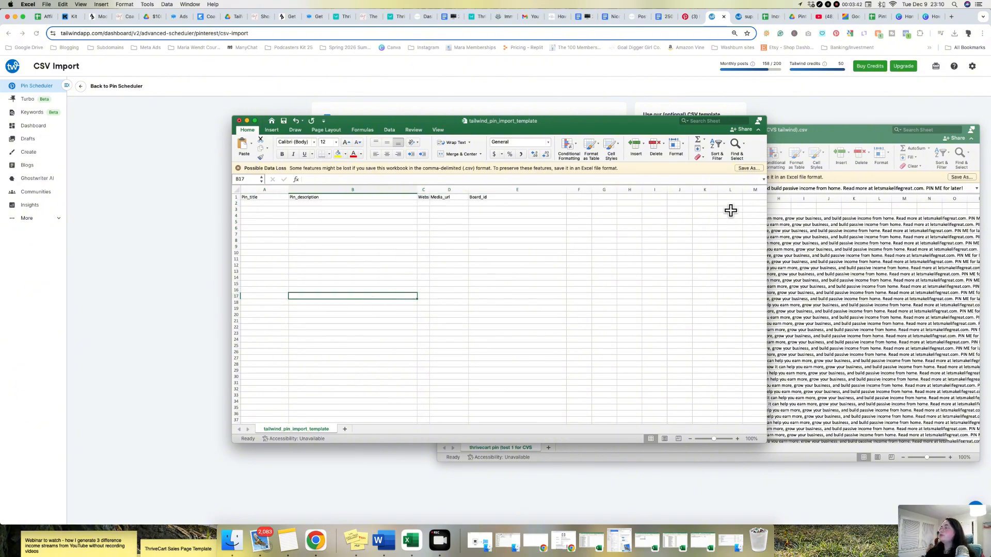
Step: Examine the pin titles in the thrivecart pin (test 1 for CVS tailwind) CSV alongside the blank import template
{"action": "left_click", "coordinate": [854, 287]}
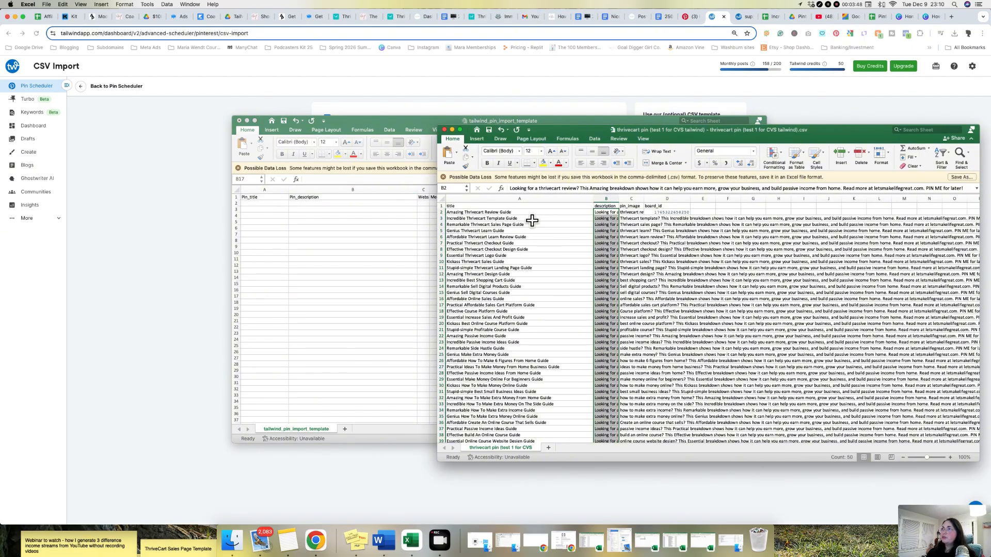
{"action": "left_click_drag", "start_coordinate": [532, 213], "coordinate": [531, 224]}
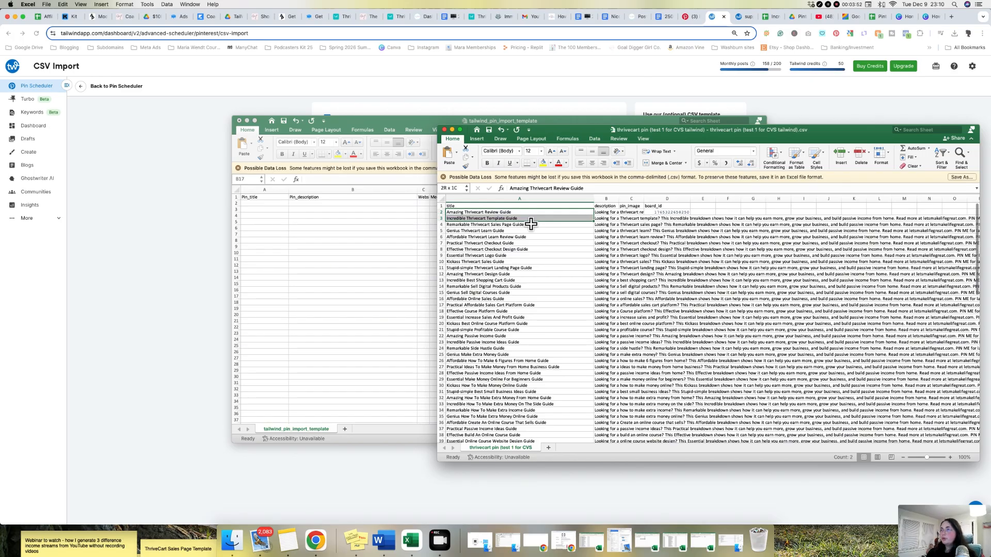
{"action": "left_click_drag", "start_coordinate": [531, 224], "coordinate": [531, 224]}
{"action": "left_click", "coordinate": [518, 256]}
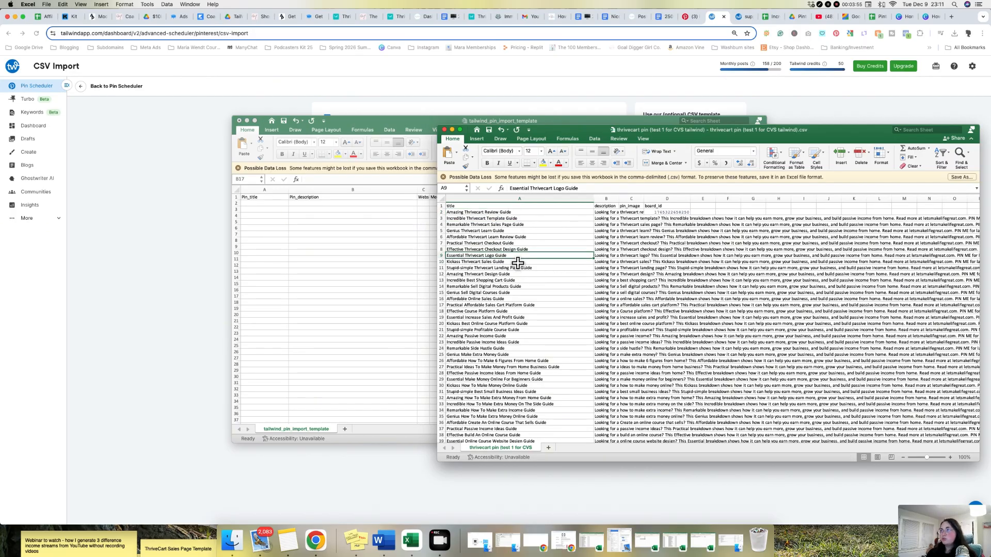
{"action": "left_click", "coordinate": [532, 289]}
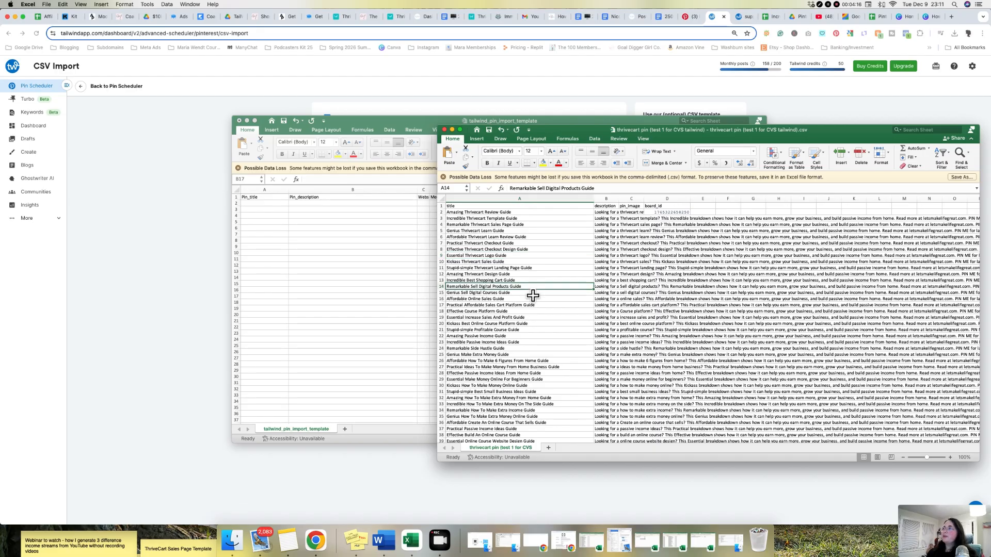
{"action": "left_click_drag", "start_coordinate": [530, 206], "coordinate": [578, 379]}
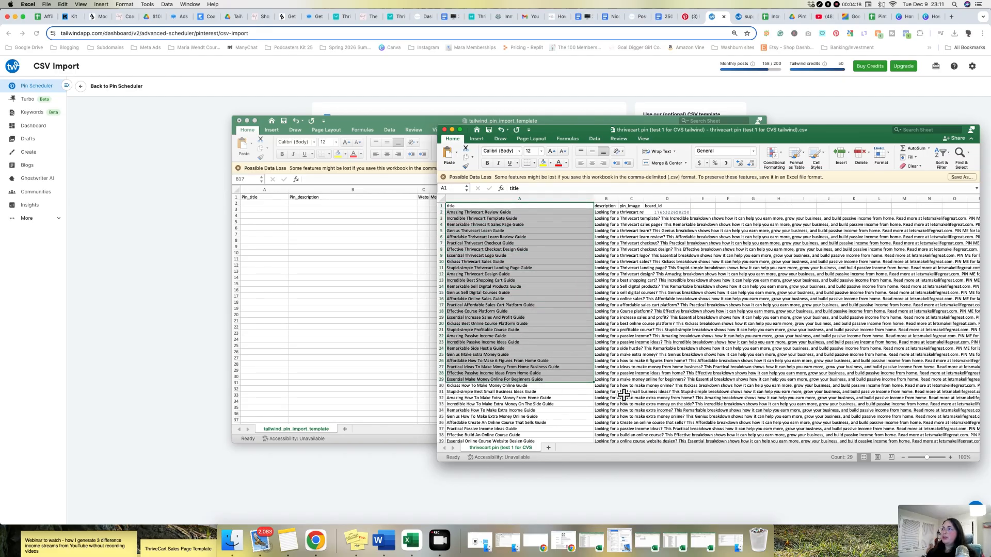
{"action": "left_click", "coordinate": [625, 395]}
{"action": "left_click", "coordinate": [581, 244]}
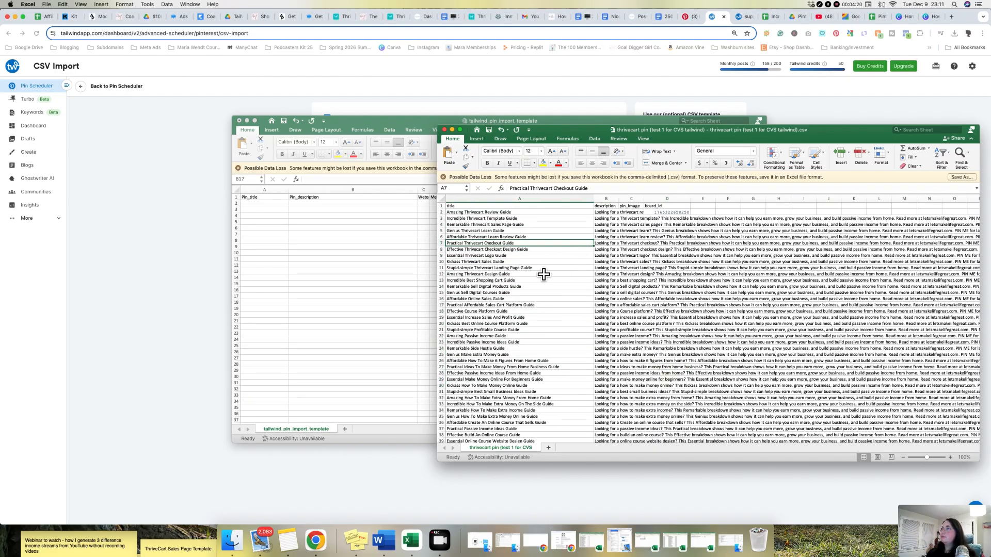
{"action": "left_click", "coordinate": [316, 258]}
{"action": "left_click", "coordinate": [279, 213]}
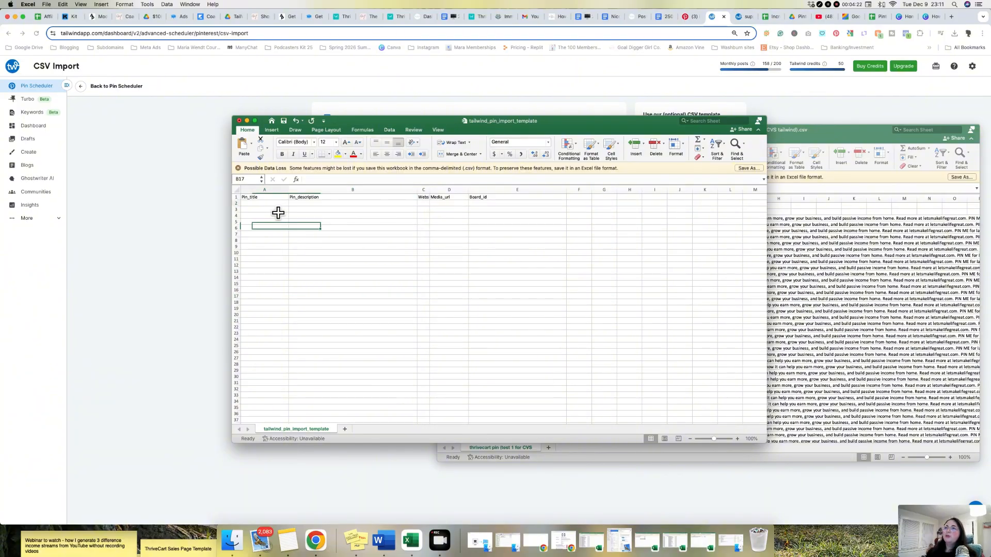
{"action": "left_click", "coordinate": [300, 248]}
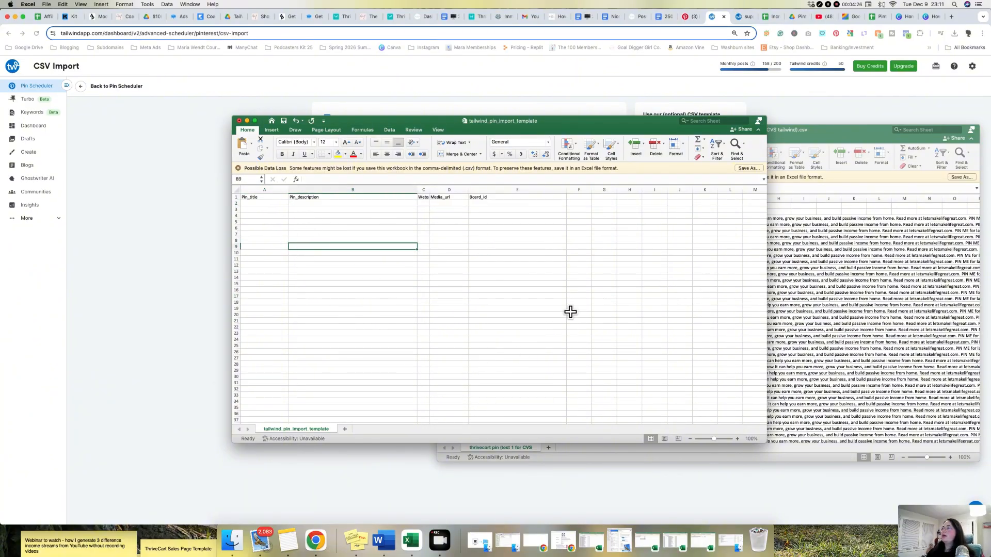
Step: Open the Increase Pinterest Pin Traffic (#1-50) sheet in Chrome and widen its description column
{"action": "left_click", "coordinate": [790, 116]}
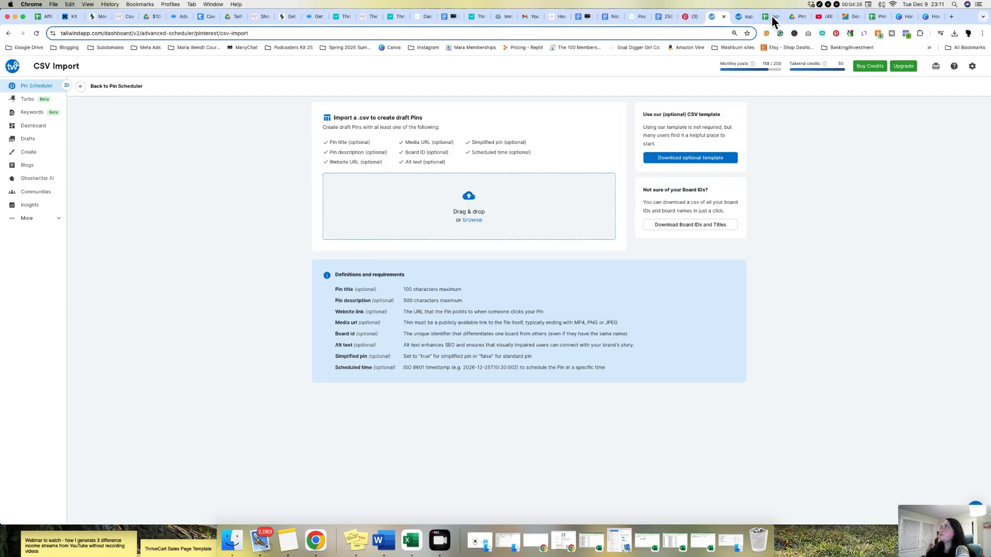
{"action": "left_click", "coordinate": [772, 16]}
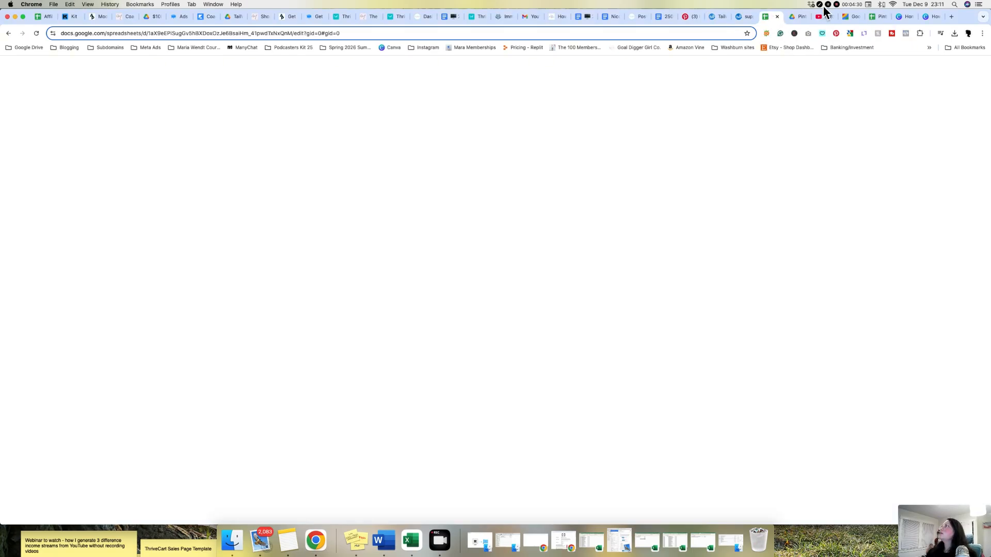
{"action": "left_click", "coordinate": [493, 239]}
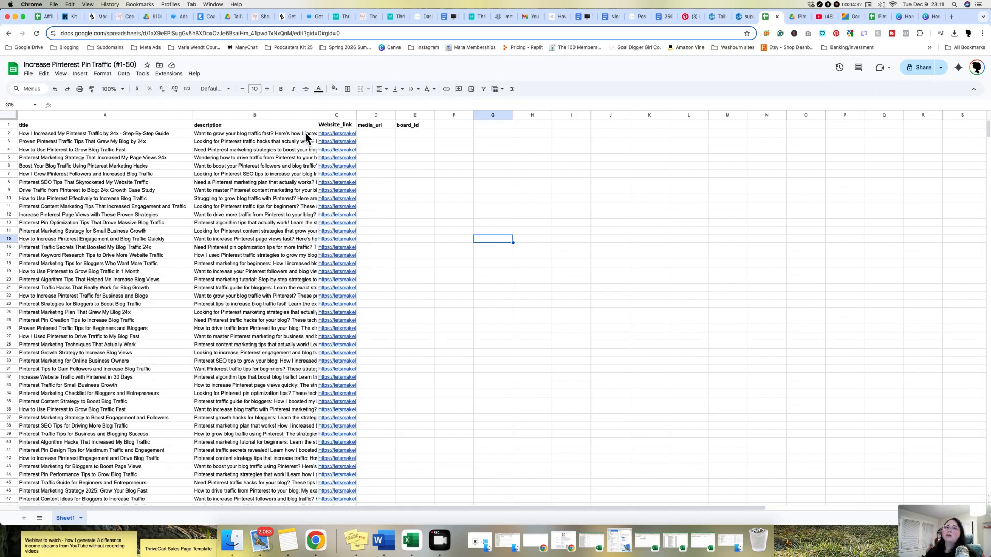
{"action": "left_click_drag", "start_coordinate": [317, 115], "coordinate": [392, 118]}
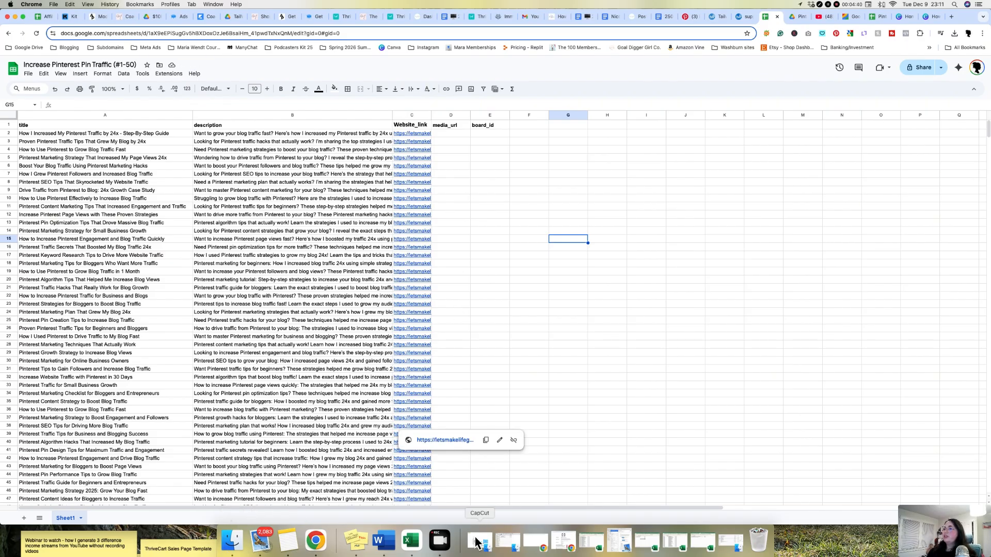
Step: Compare the header row of the Tailwind template in Excel with the header row of the Google sheet
{"action": "left_click", "coordinate": [411, 540]}
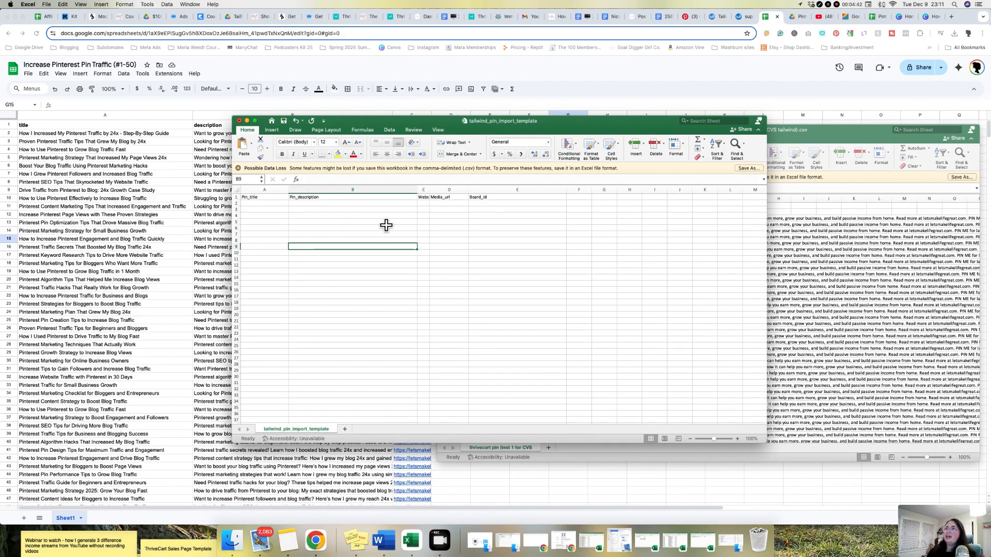
{"action": "left_click_drag", "start_coordinate": [500, 199], "coordinate": [280, 206]}
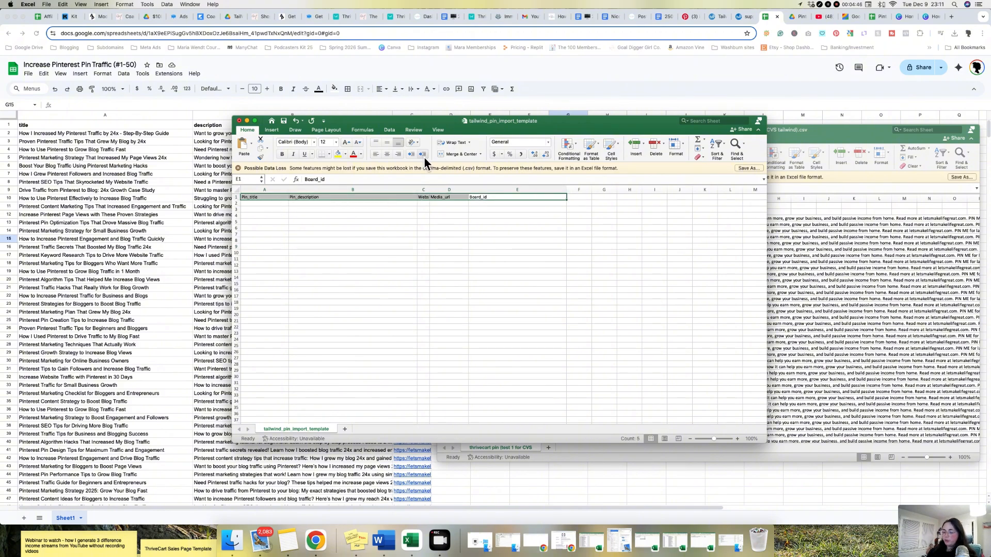
{"action": "left_click", "coordinate": [692, 77]}
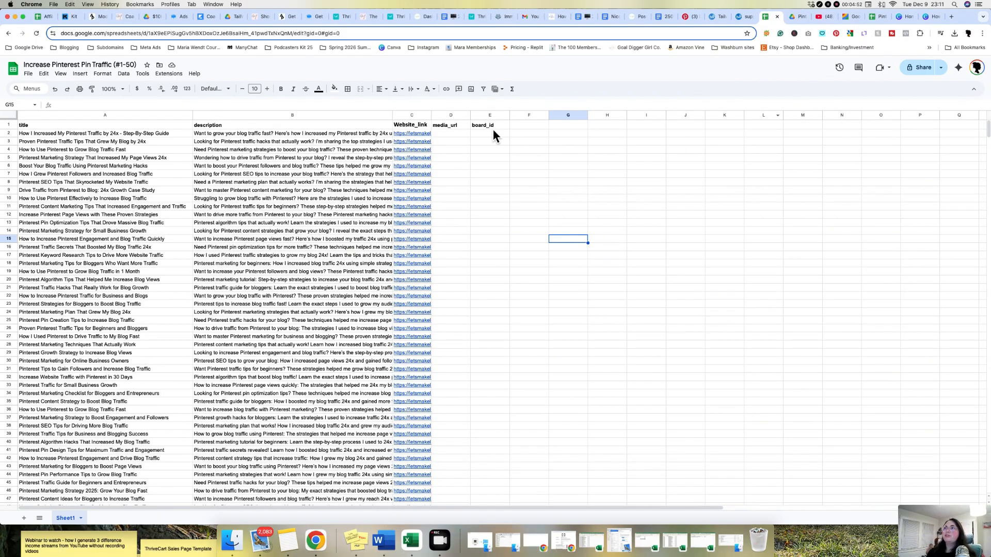
{"action": "left_click_drag", "start_coordinate": [492, 130], "coordinate": [174, 130]}
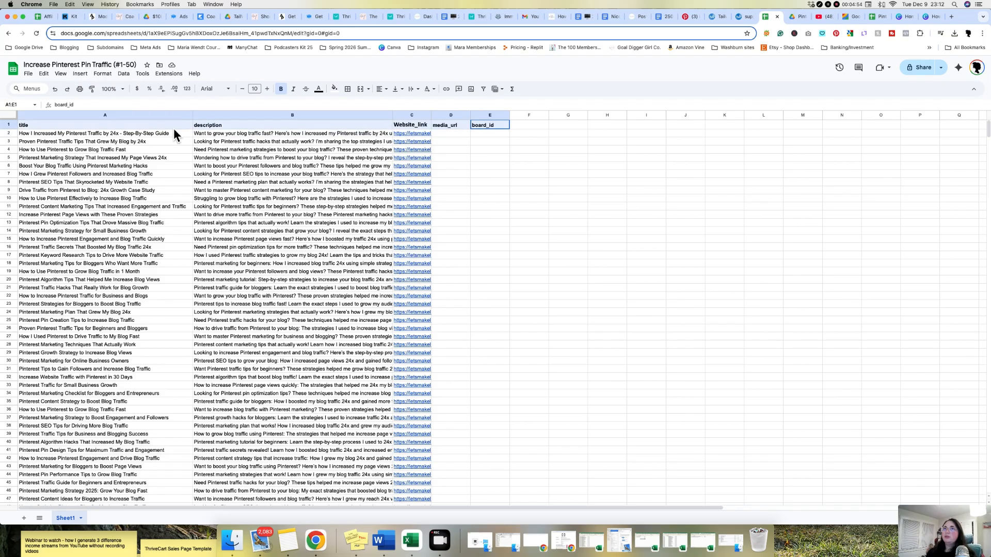
{"action": "left_click", "coordinate": [527, 183]}
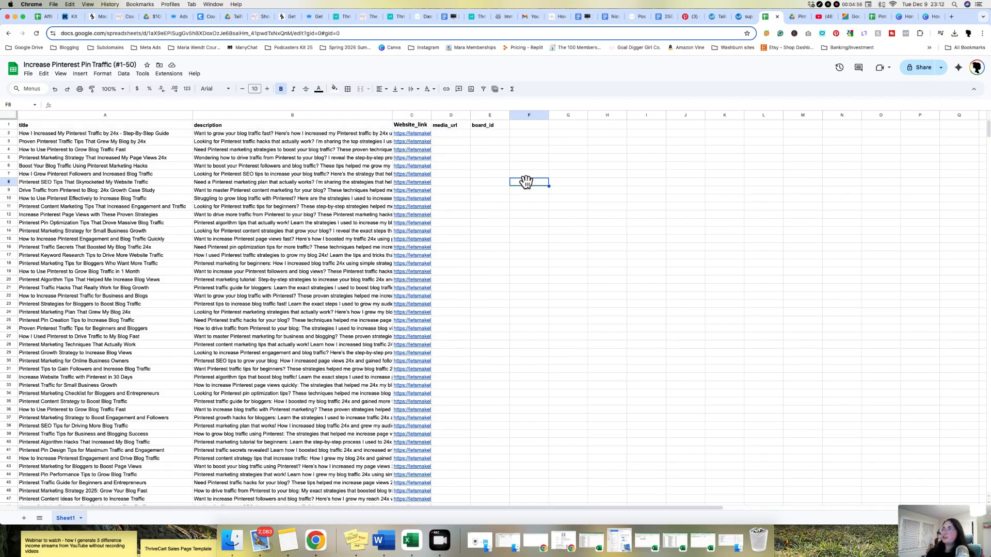
{"action": "left_click", "coordinate": [544, 124]}
{"action": "key", "text": "super+v"}
{"action": "left_click", "coordinate": [597, 150]}
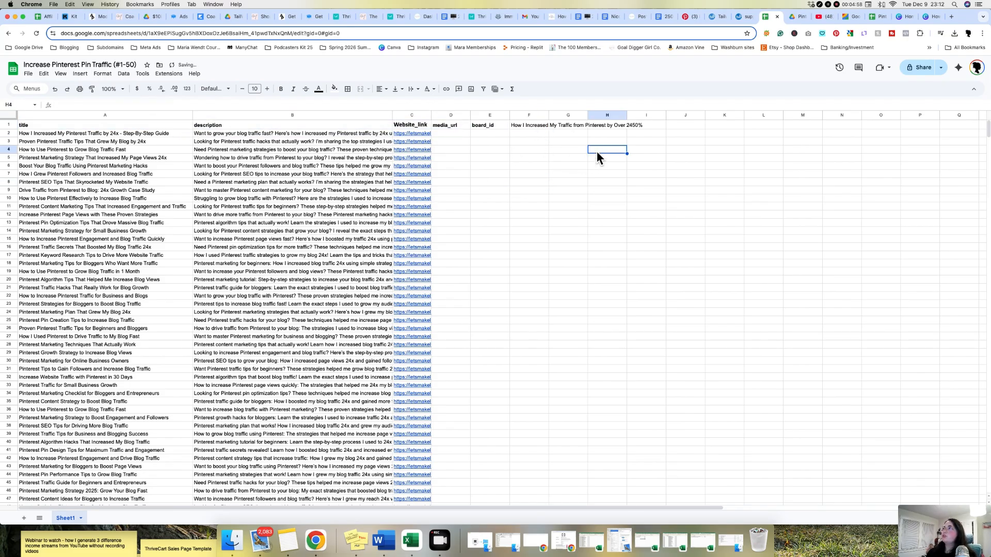
{"action": "left_click", "coordinate": [534, 123]}
{"action": "key", "text": "Delete"}
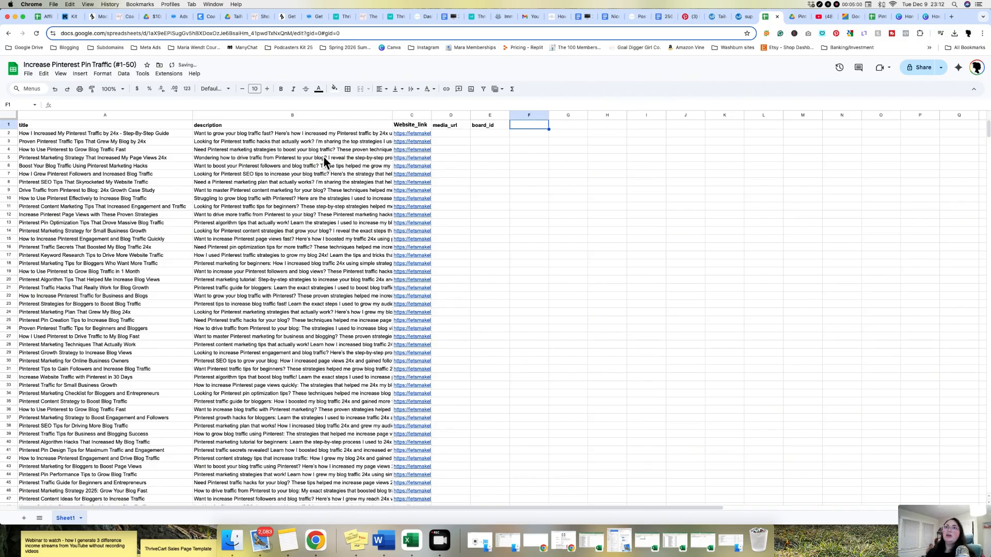
Step: Review the pin titles and descriptions listed in the Google sheet
{"action": "left_click_drag", "start_coordinate": [153, 136], "coordinate": [151, 490]}
{"action": "scroll", "coordinate": [167, 387], "scroll_direction": "up", "scroll_amount": 1}
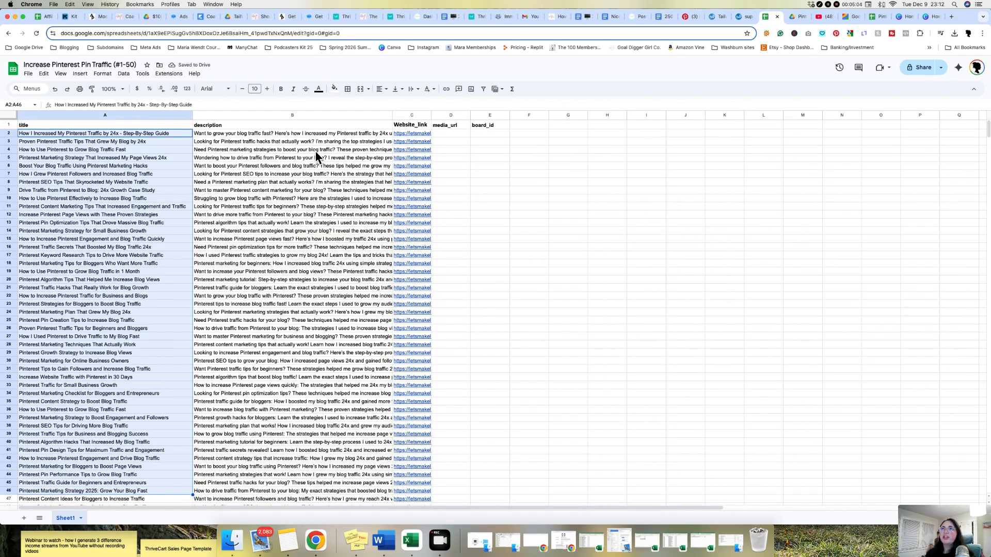
{"action": "left_click_drag", "start_coordinate": [311, 134], "coordinate": [364, 304]}
{"action": "left_click", "coordinate": [529, 263]}
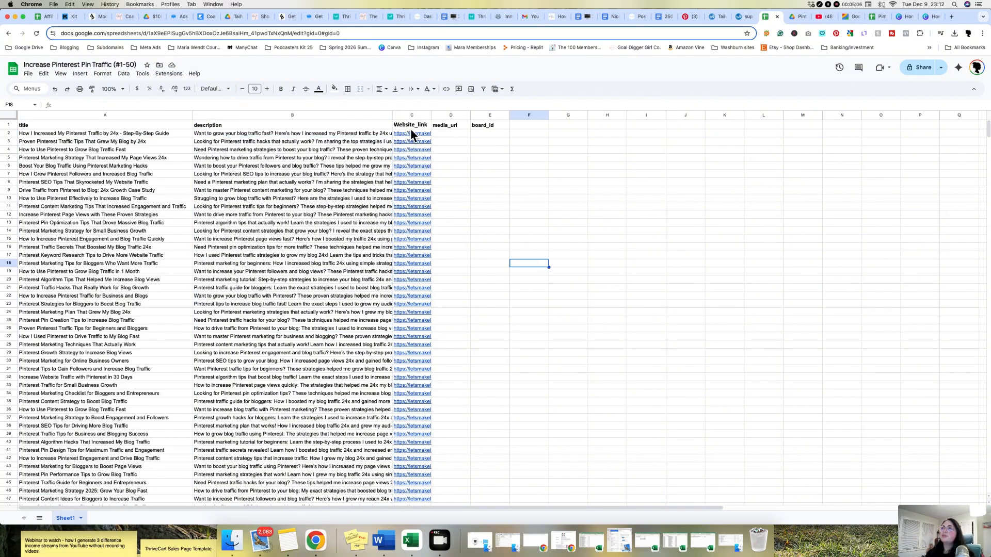
Step: Widen the Website_link column to fit the full blog post URLs, checking the link in the last filled row
{"action": "left_click_drag", "start_coordinate": [439, 125], "coordinate": [480, 125]}
{"action": "left_click", "coordinate": [532, 198]}
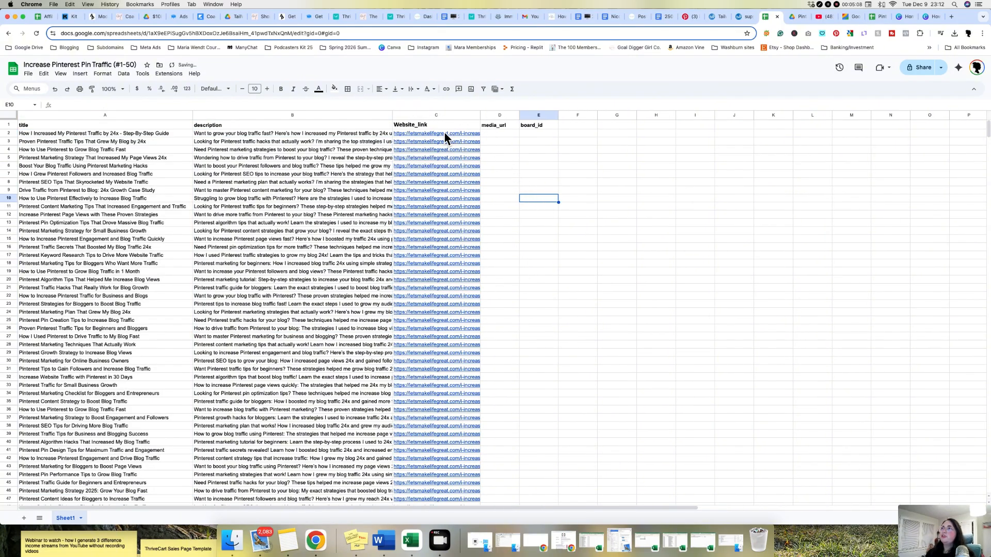
{"action": "scroll", "coordinate": [537, 219], "scroll_direction": "down", "scroll_amount": 7}
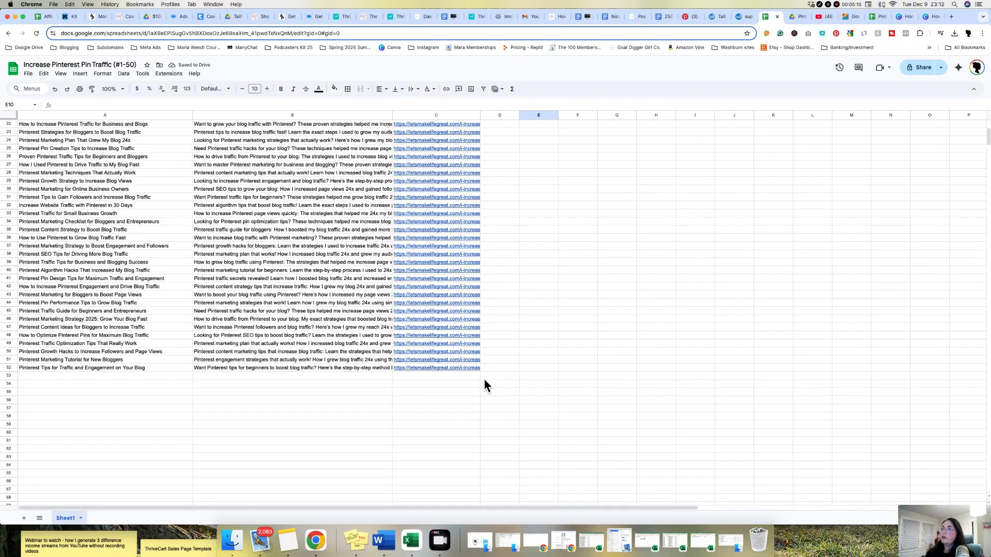
{"action": "left_click", "coordinate": [472, 370]}
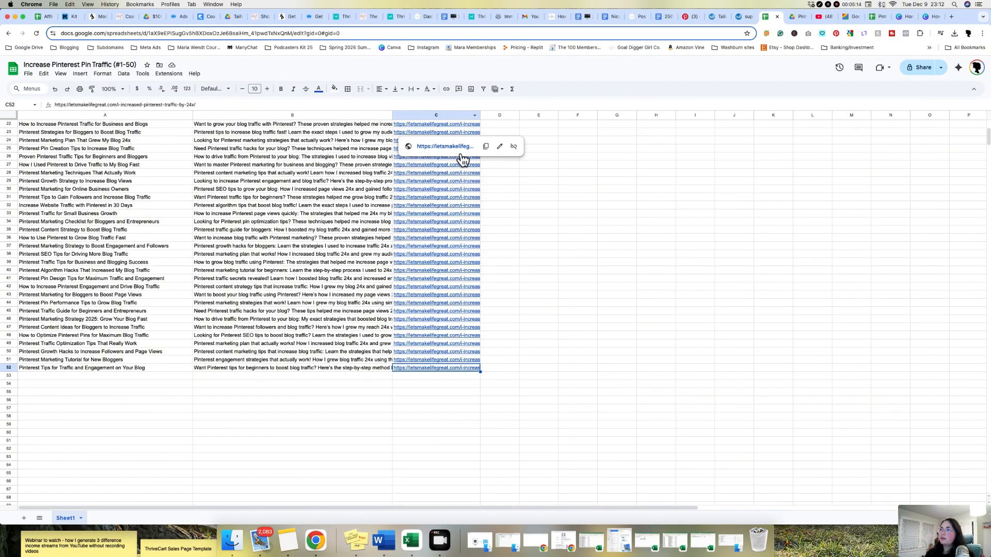
{"action": "left_click_drag", "start_coordinate": [480, 115], "coordinate": [571, 128]}
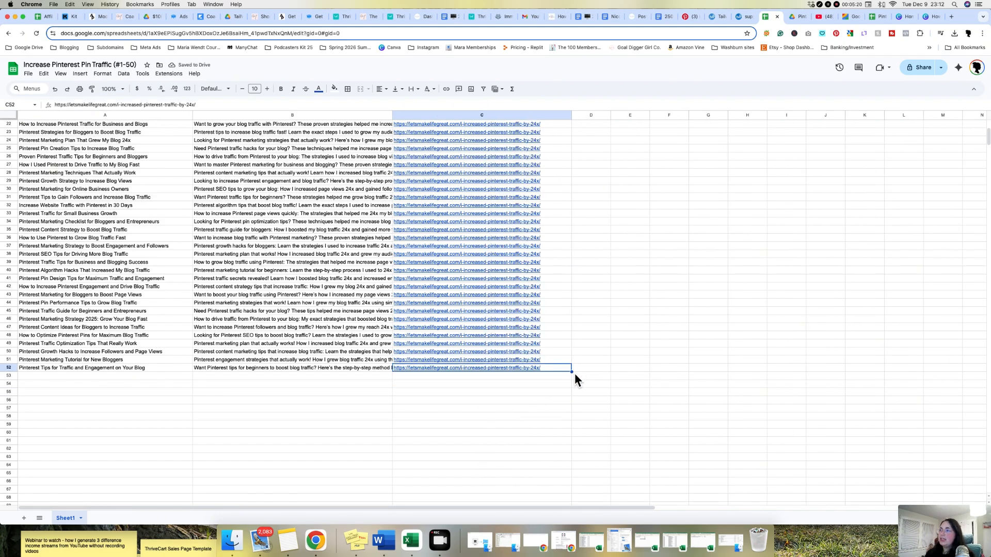
Step: Try filling the website link from row 52 down through row 61, and undo the fill
{"action": "mouse_move", "coordinate": [560, 372]}
{"action": "left_click_drag", "start_coordinate": [572, 372], "coordinate": [571, 447]}
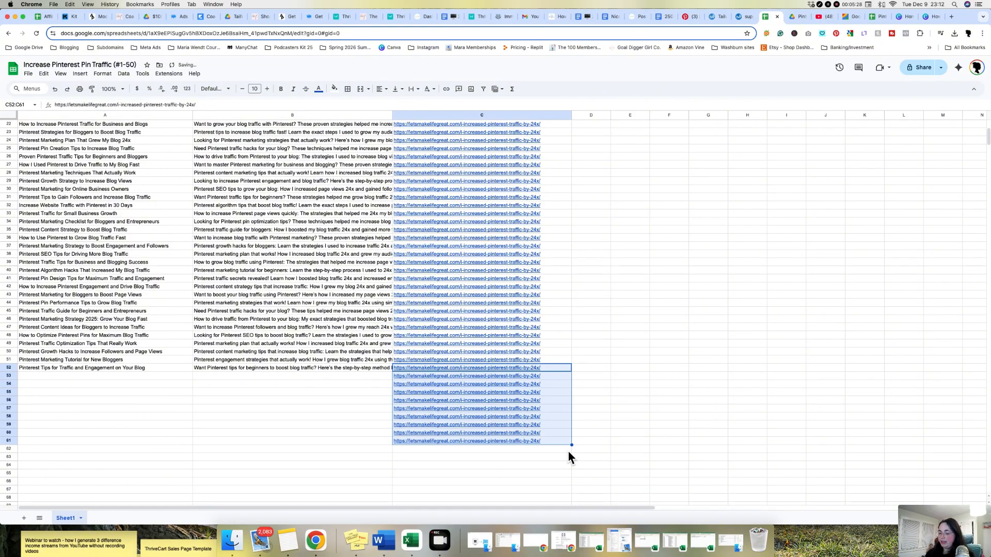
{"action": "key", "text": "super+z"}
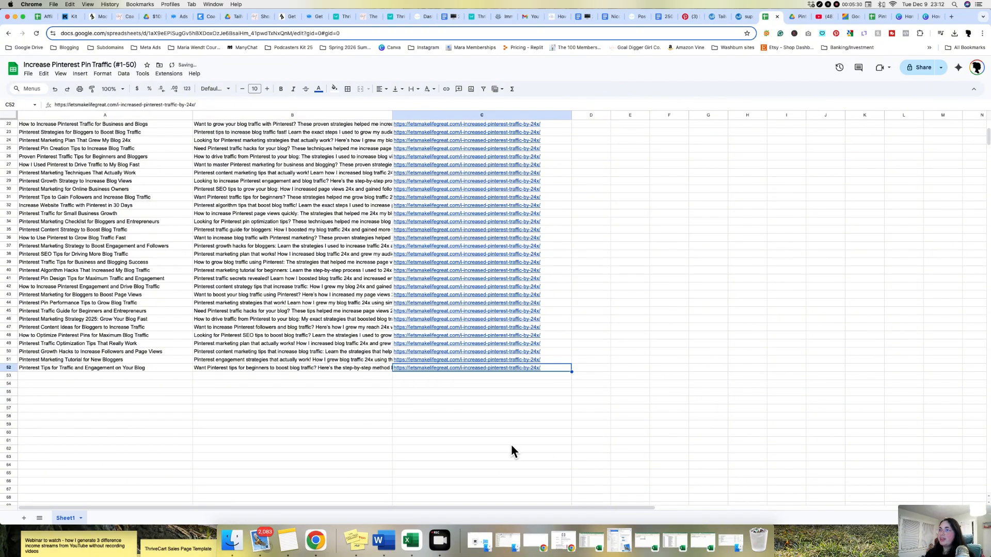
Step: Try filling the last description down into the empty rows below it, and undo the fill
{"action": "left_click", "coordinate": [307, 361]}
{"action": "left_click", "coordinate": [388, 371]}
{"action": "left_click_drag", "start_coordinate": [392, 372], "coordinate": [387, 393]}
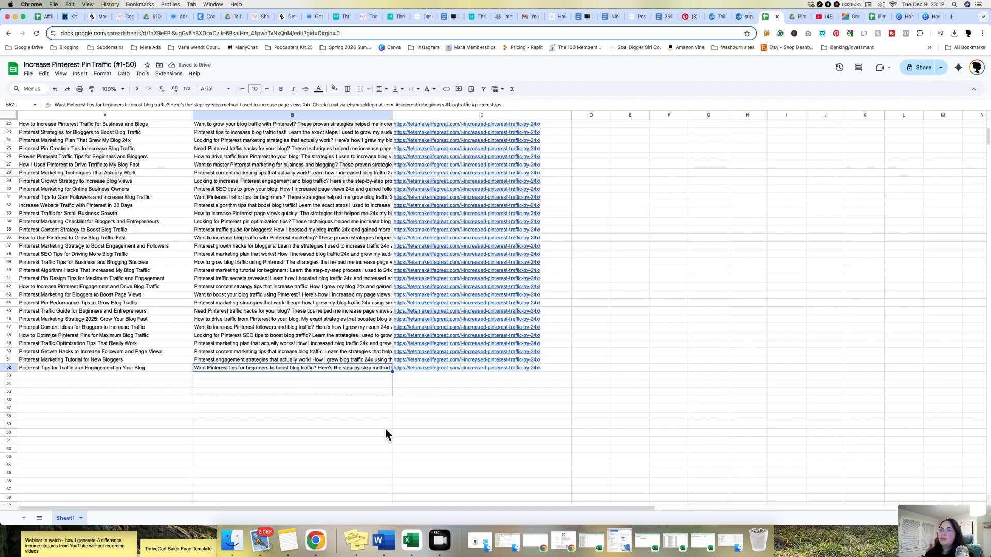
{"action": "key", "text": "super+z"}
{"action": "left_click_drag", "start_coordinate": [538, 368], "coordinate": [543, 361]}
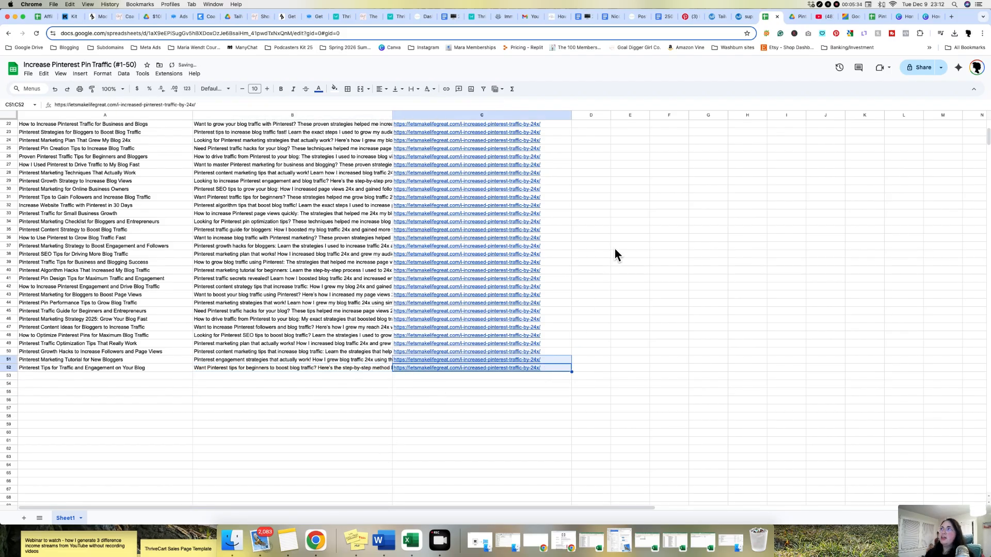
Step: Switch from the sheet's empty media_url column to Google Drive and upload all numbered pin images from the "How I Increased My Traffic" folder
{"action": "scroll", "coordinate": [615, 248], "scroll_direction": "up", "scroll_amount": 5}
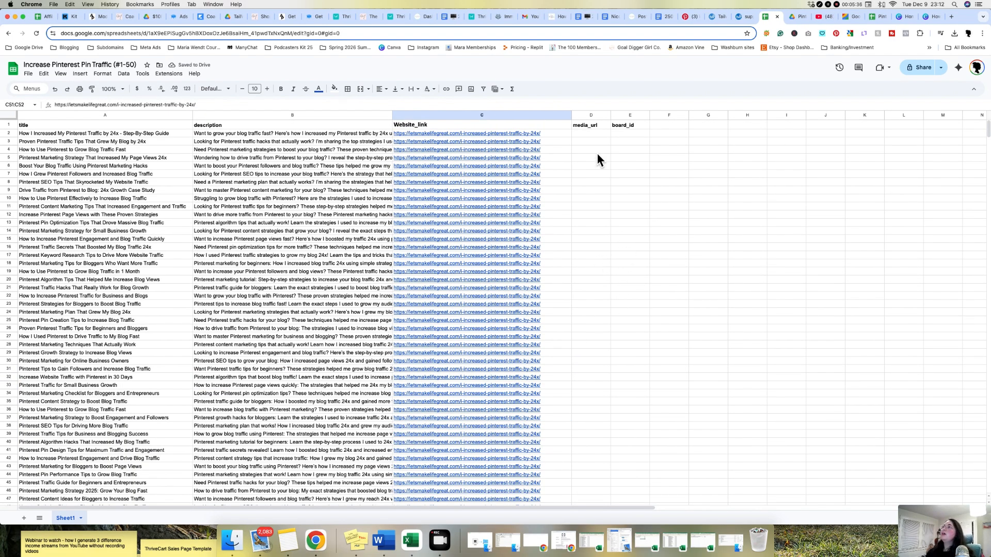
{"action": "left_click", "coordinate": [590, 136]}
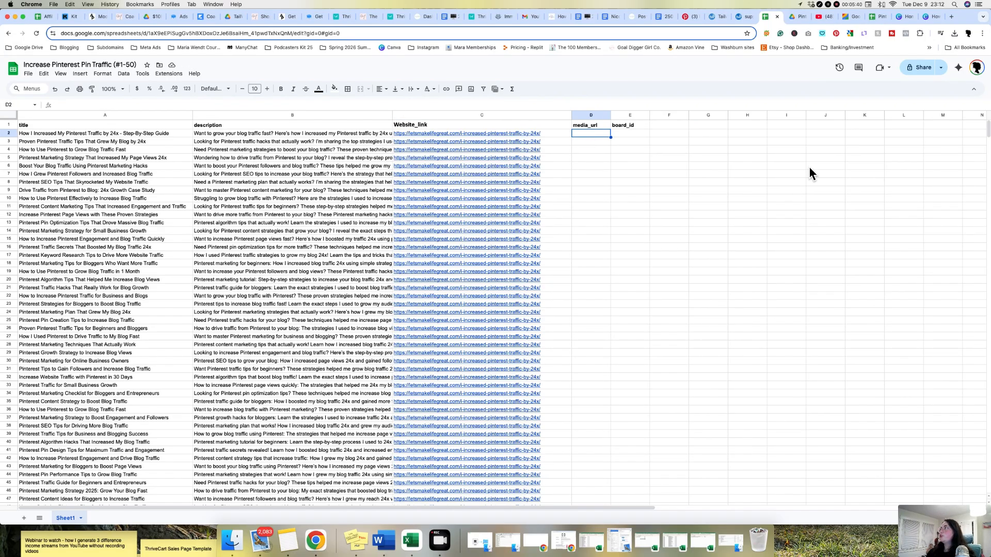
{"action": "left_click", "coordinate": [800, 20]}
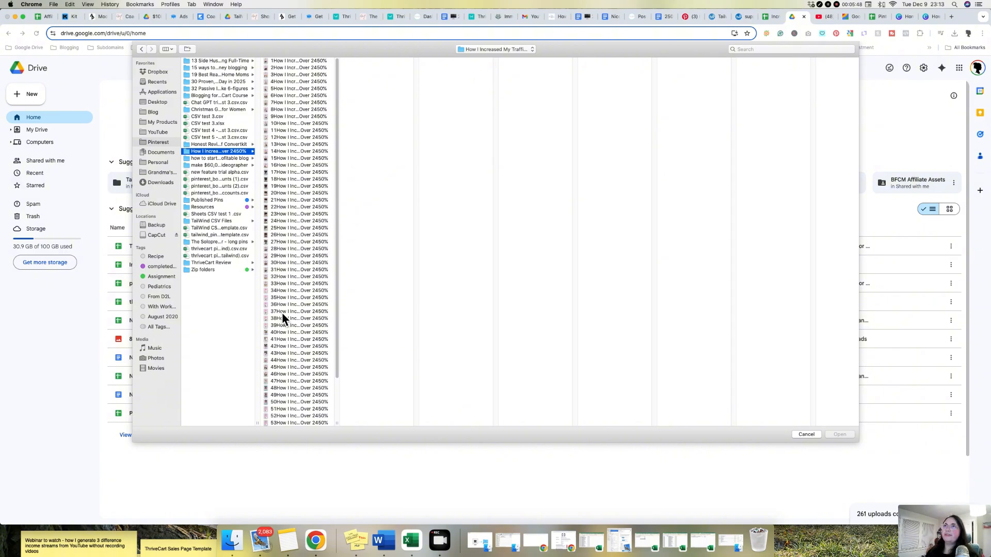
{"action": "left_click", "coordinate": [300, 353]}
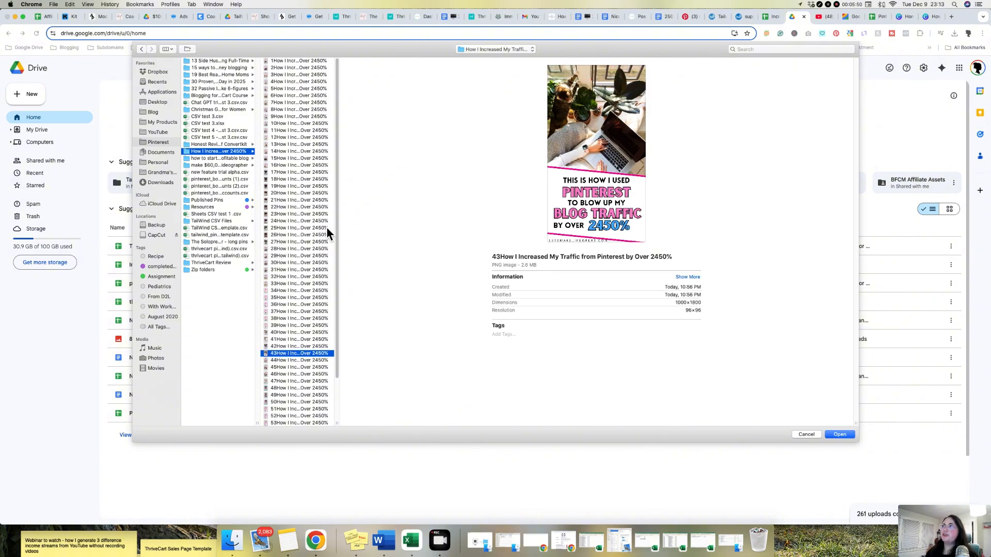
{"action": "type", "text": "32"}
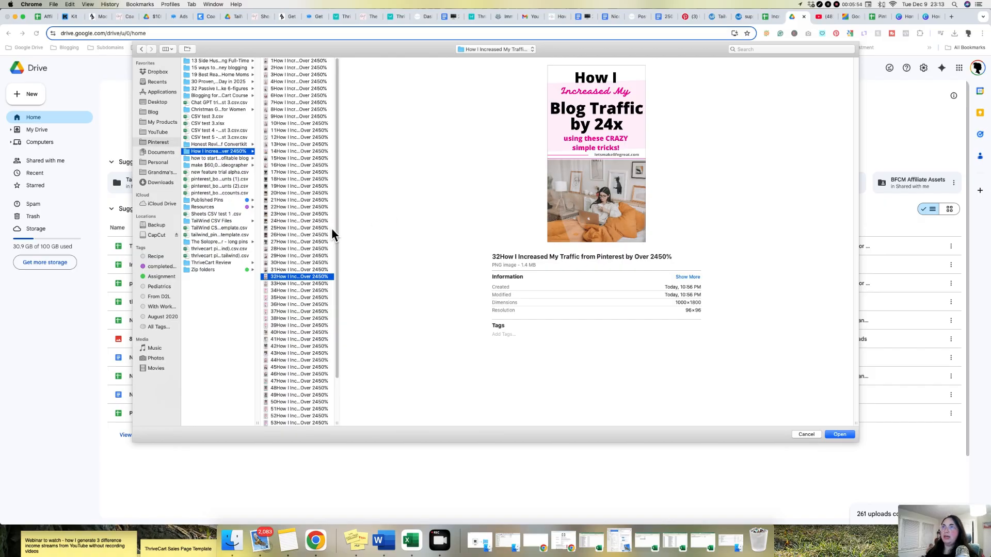
{"action": "key", "text": "super+a"}
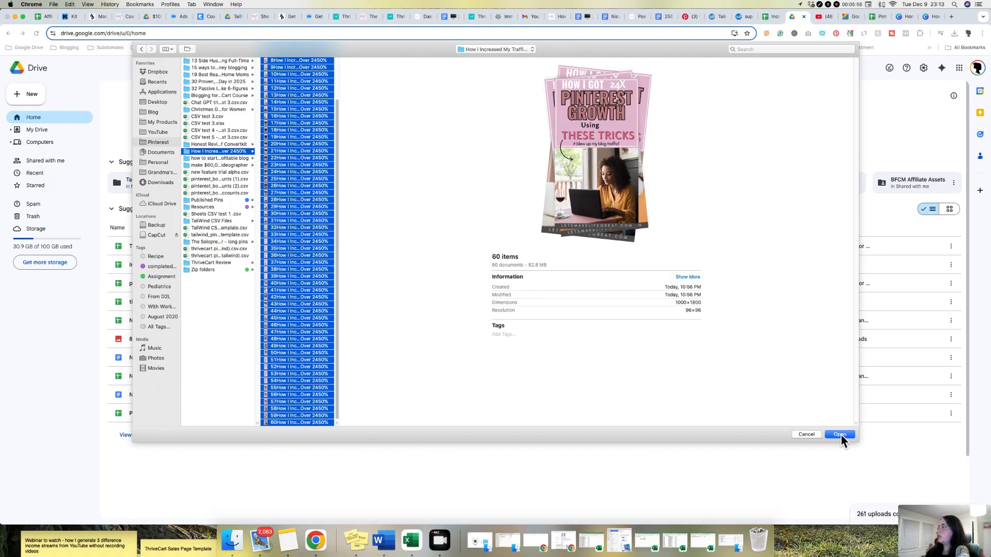
{"action": "left_click", "coordinate": [840, 435]}
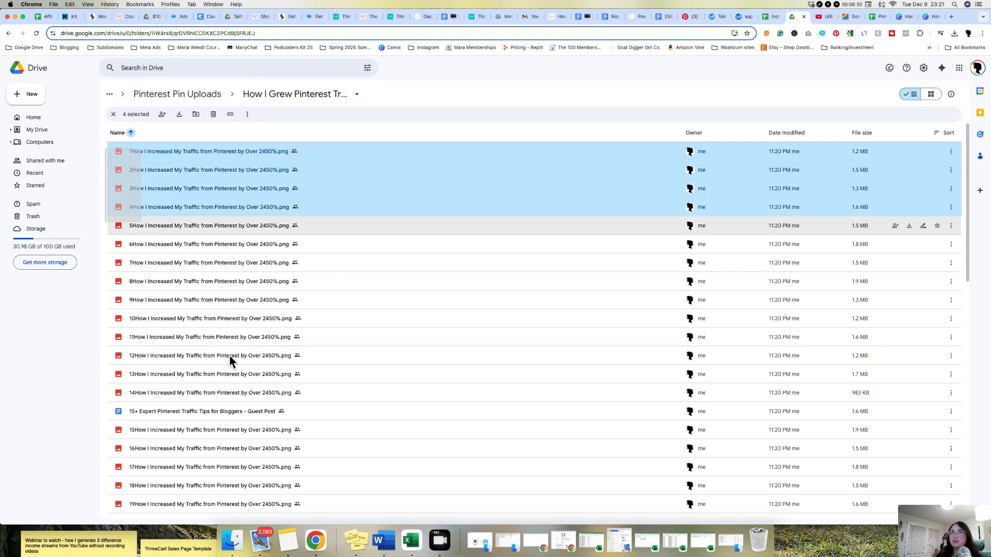
Step: Share all pin images in the "How I Grew Pinterest Tr..." Drive folder, setting general access to Anyone with the link
{"action": "left_click", "coordinate": [241, 356], "text": "shift"}
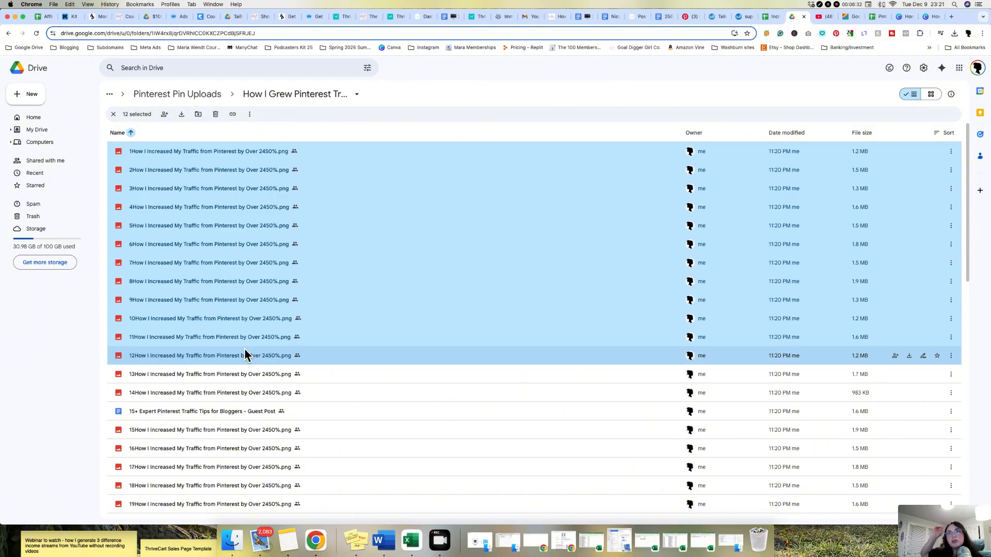
{"action": "key", "text": "super+a"}
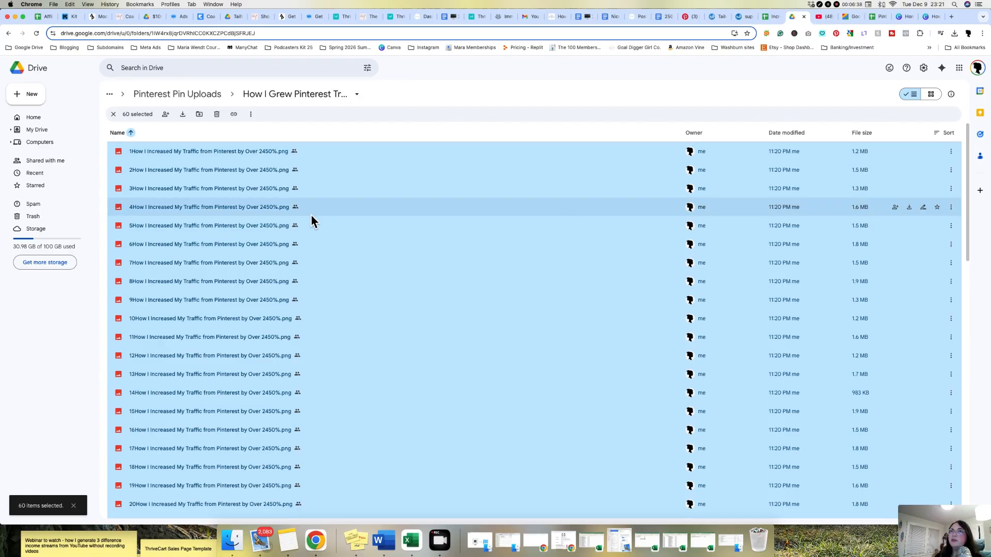
{"action": "left_click", "coordinate": [171, 118]}
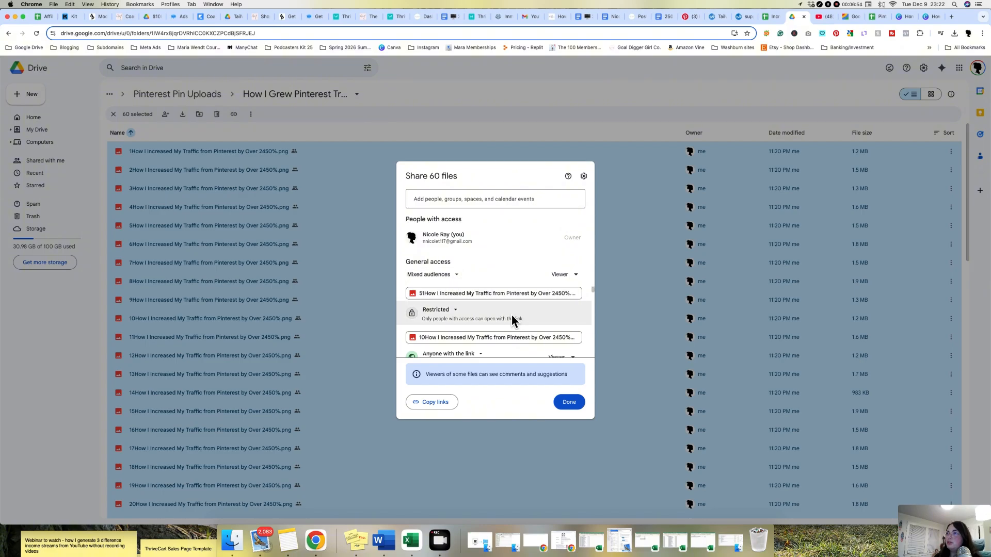
{"action": "scroll", "coordinate": [512, 318], "scroll_direction": "down", "scroll_amount": 2}
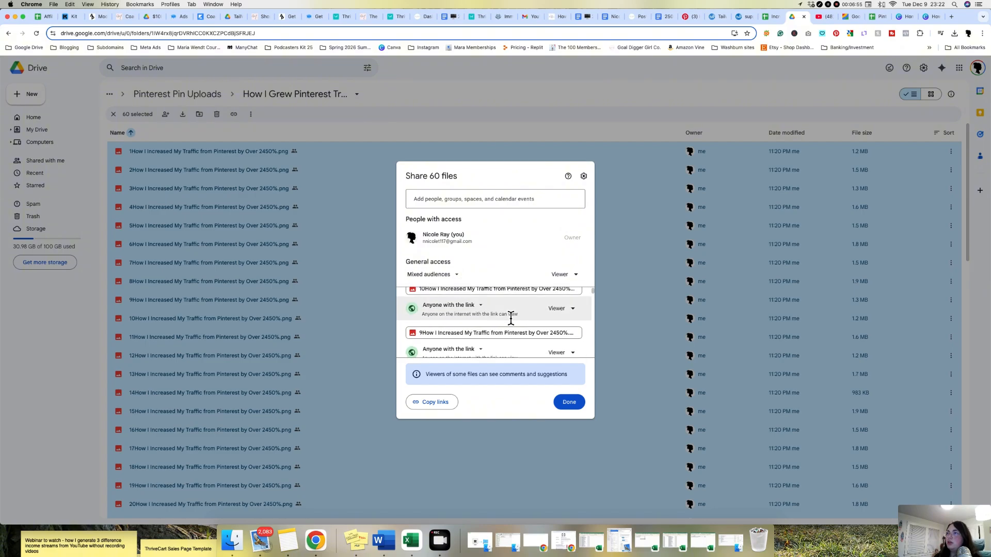
{"action": "left_click", "coordinate": [456, 275]}
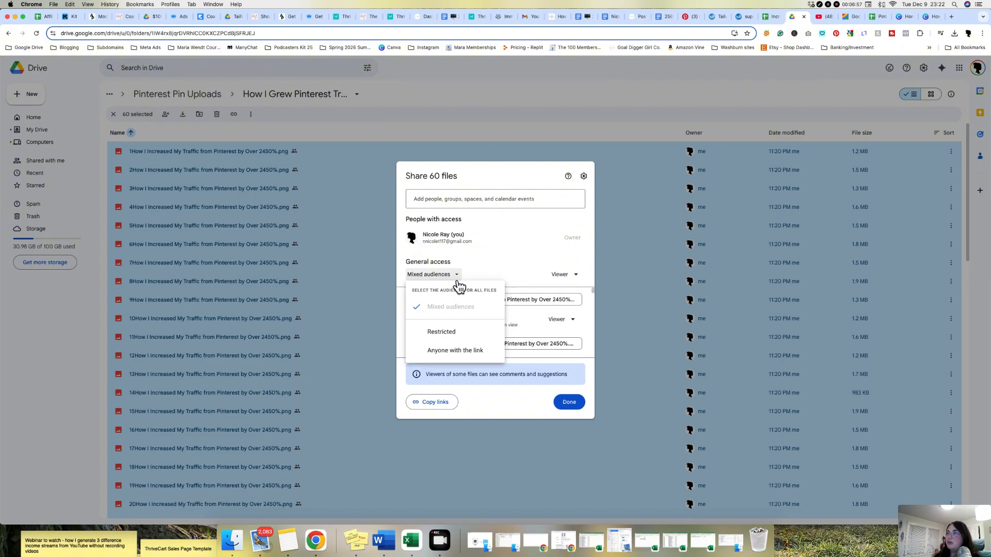
{"action": "left_click", "coordinate": [456, 356]}
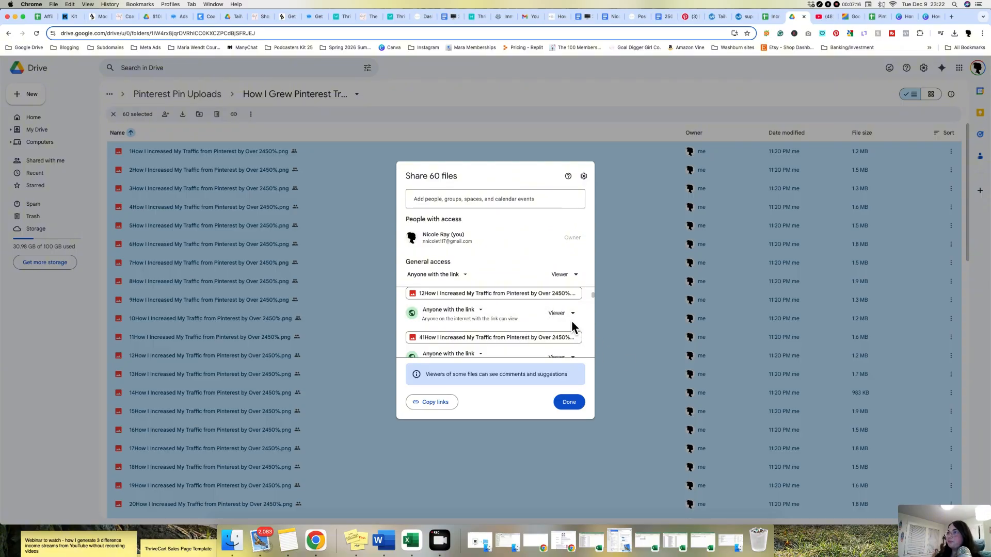
Step: Check the link access of the individual files in the sharing list and copy the links of all selected images
{"action": "left_click_drag", "start_coordinate": [593, 297], "coordinate": [590, 364]}
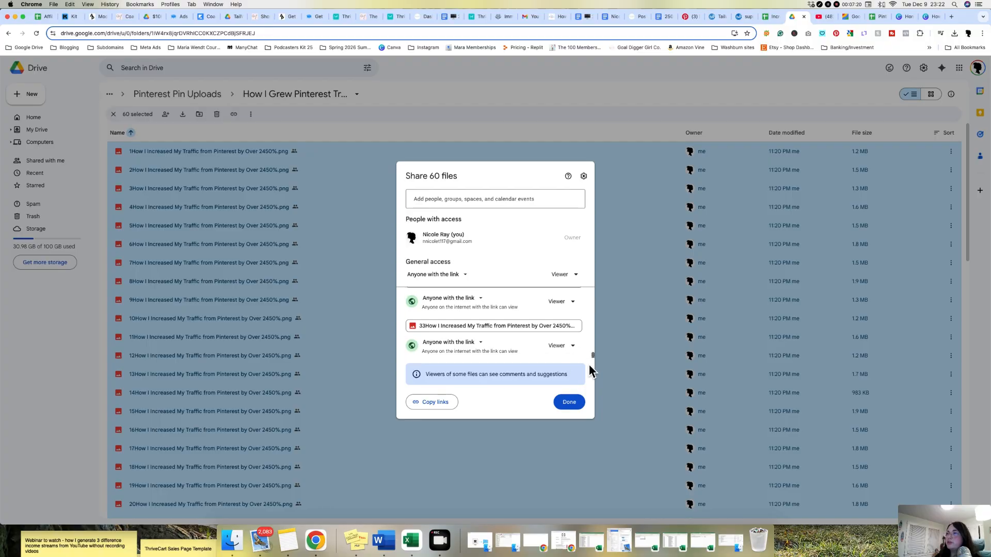
{"action": "scroll", "coordinate": [526, 342], "scroll_direction": "down", "scroll_amount": 8}
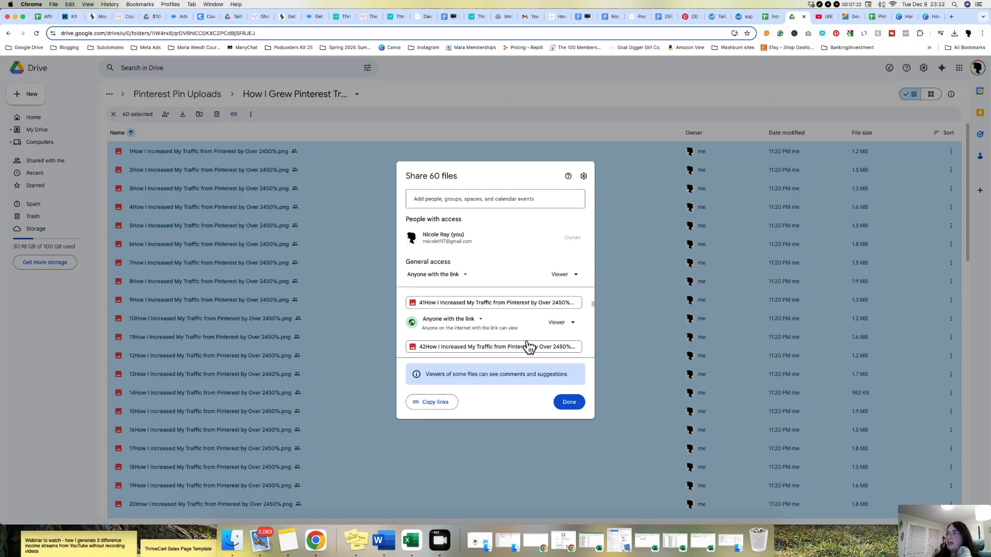
{"action": "scroll", "coordinate": [529, 343], "scroll_direction": "down", "scroll_amount": 5}
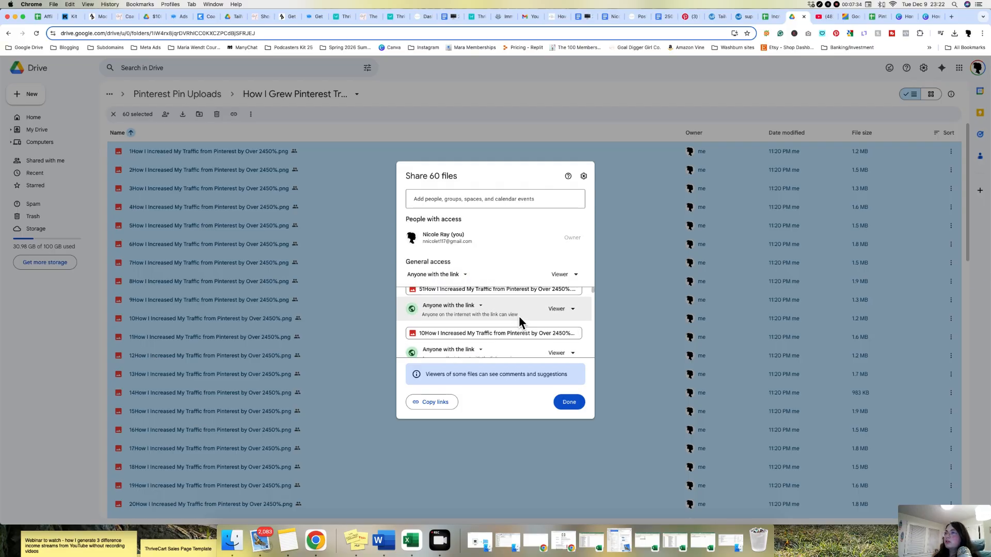
{"action": "scroll", "coordinate": [518, 315], "scroll_direction": "down", "scroll_amount": 1}
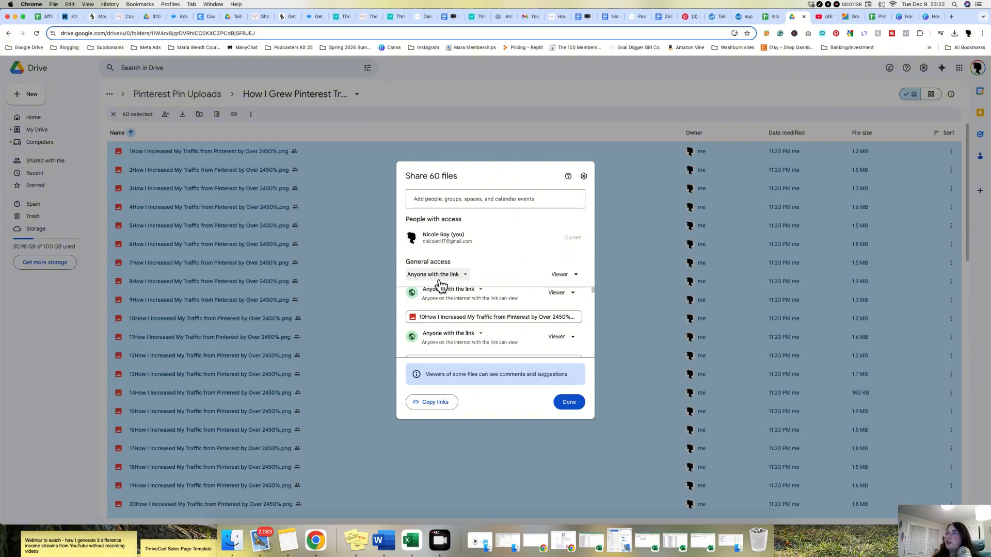
{"action": "left_click", "coordinate": [428, 403]}
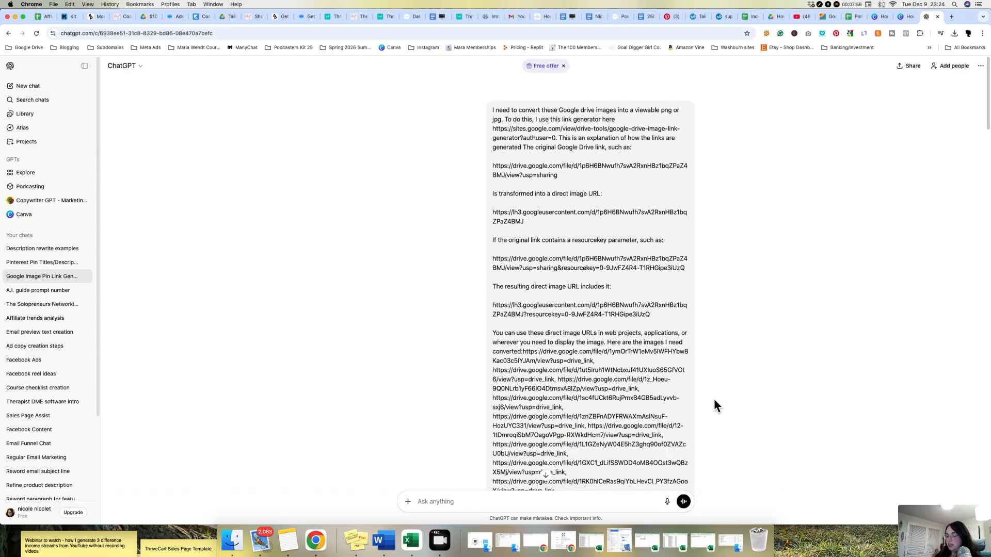
Step: Switch to the ChatGPT pin link chat, paste the copied Drive links into a new message and add space before the first link
{"action": "key", "text": "super+v"}
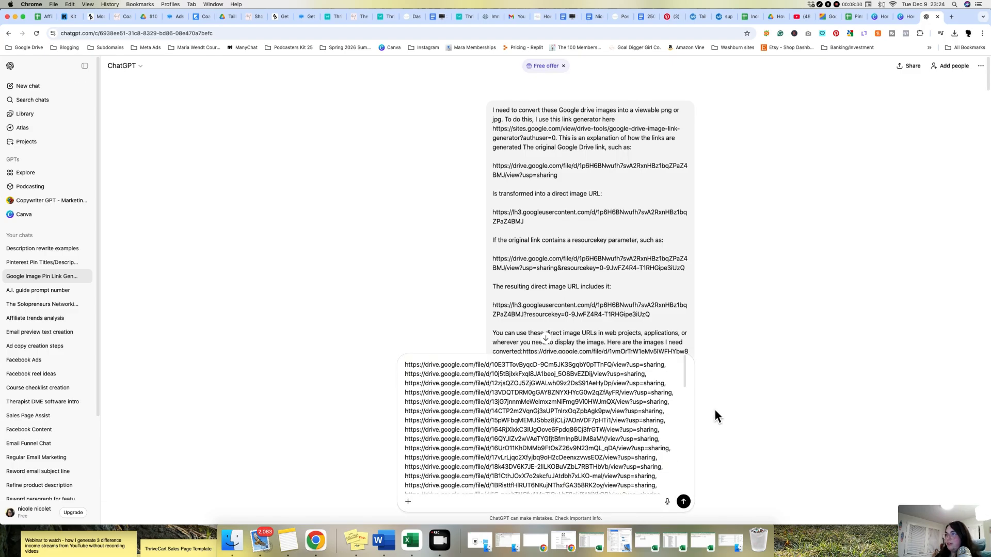
{"action": "scroll", "coordinate": [686, 369], "scroll_direction": "down", "scroll_amount": 5}
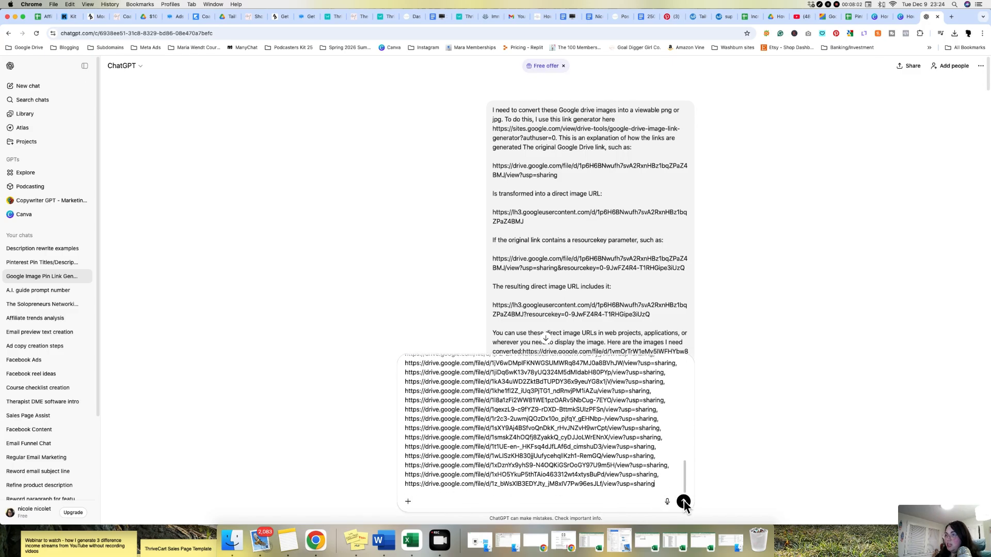
{"action": "left_click_drag", "start_coordinate": [689, 396], "coordinate": [689, 360]}
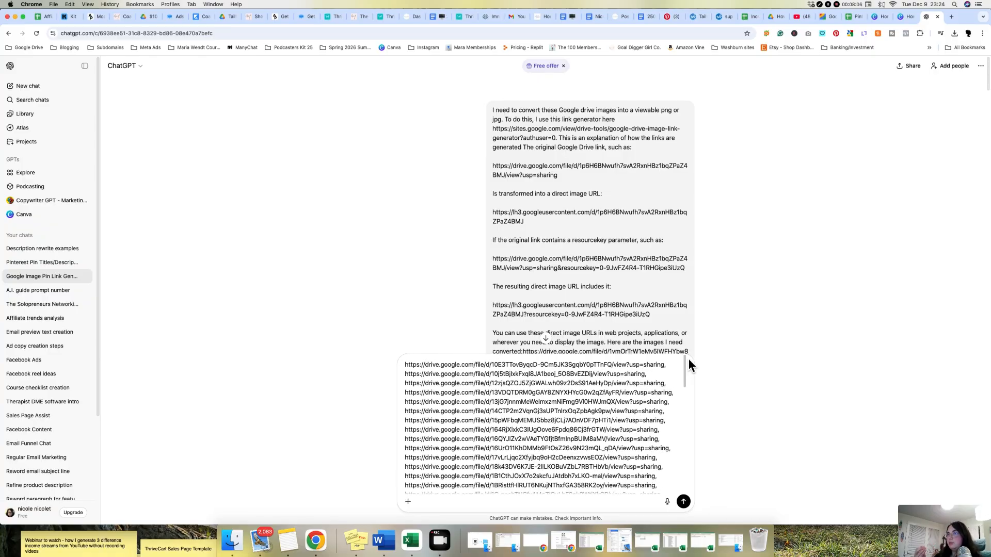
{"action": "left_click", "coordinate": [405, 366]}
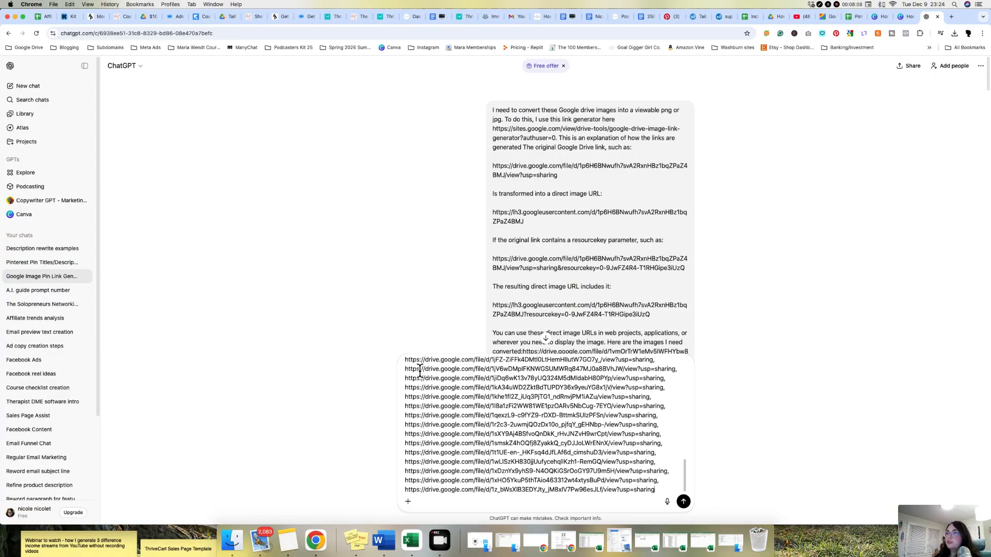
{"action": "scroll", "coordinate": [449, 389], "scroll_direction": "up", "scroll_amount": 8}
{"action": "left_click", "coordinate": [407, 368]}
{"action": "scroll", "coordinate": [529, 455], "scroll_direction": "up", "scroll_amount": 10}
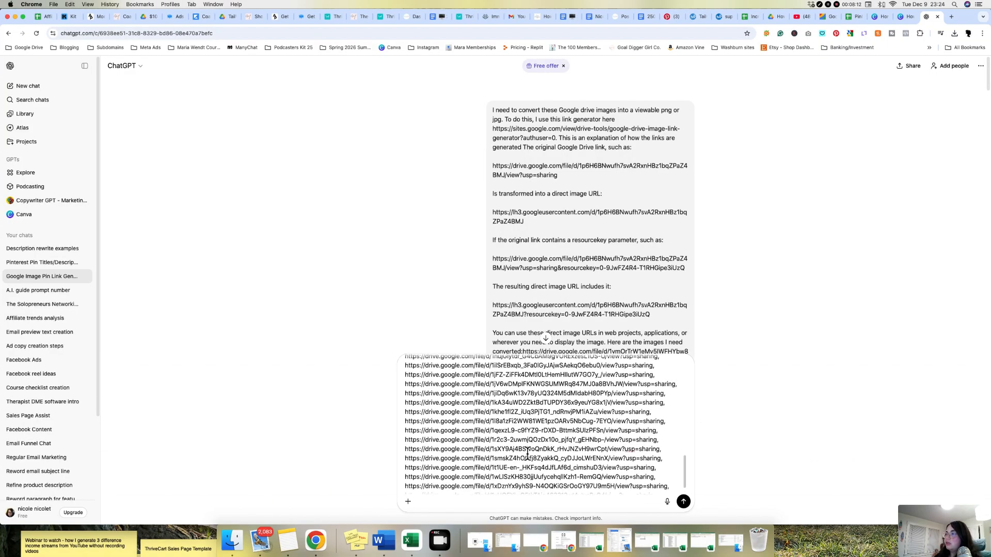
{"action": "left_click", "coordinate": [418, 367]}
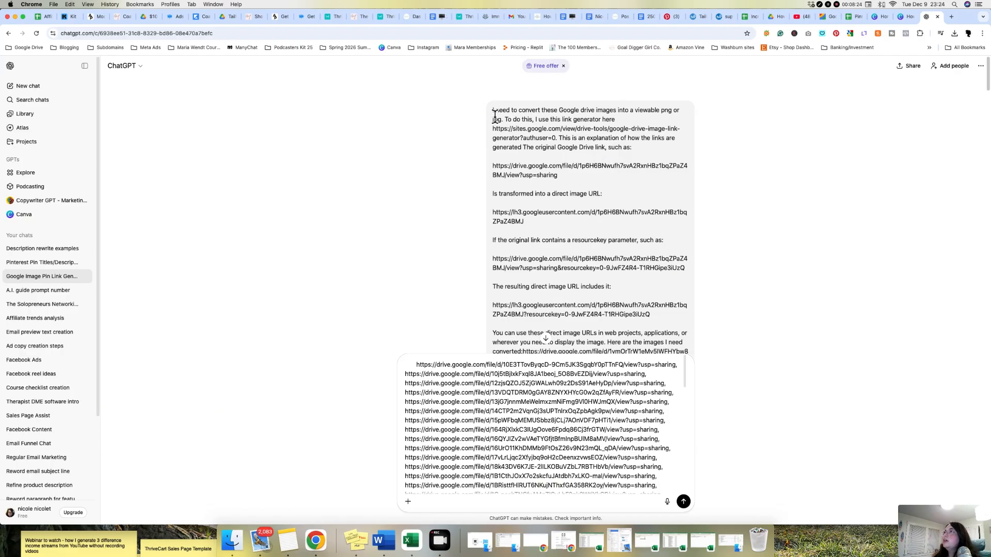
Step: Reuse the earlier prompt's link-conversion instructions ahead of the pasted Drive links and send the message
{"action": "left_click_drag", "start_coordinate": [493, 111], "coordinate": [647, 317]}
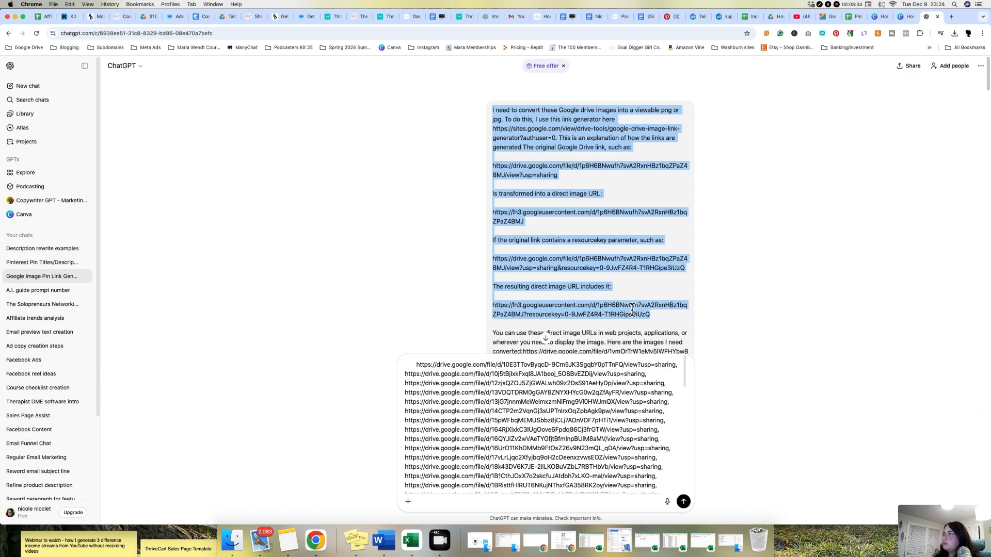
{"action": "scroll", "coordinate": [650, 310], "scroll_direction": "down", "scroll_amount": 3}
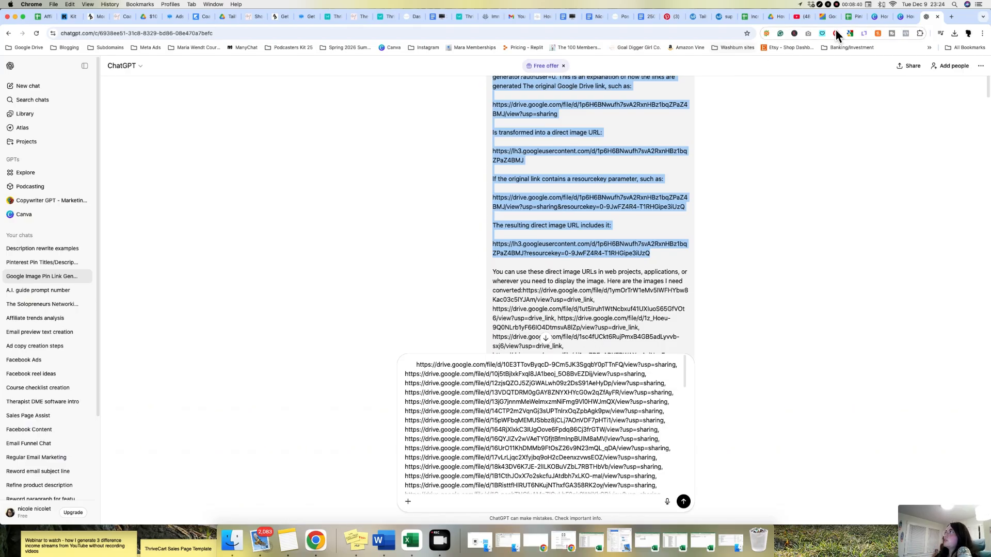
{"action": "key", "text": "Return"}
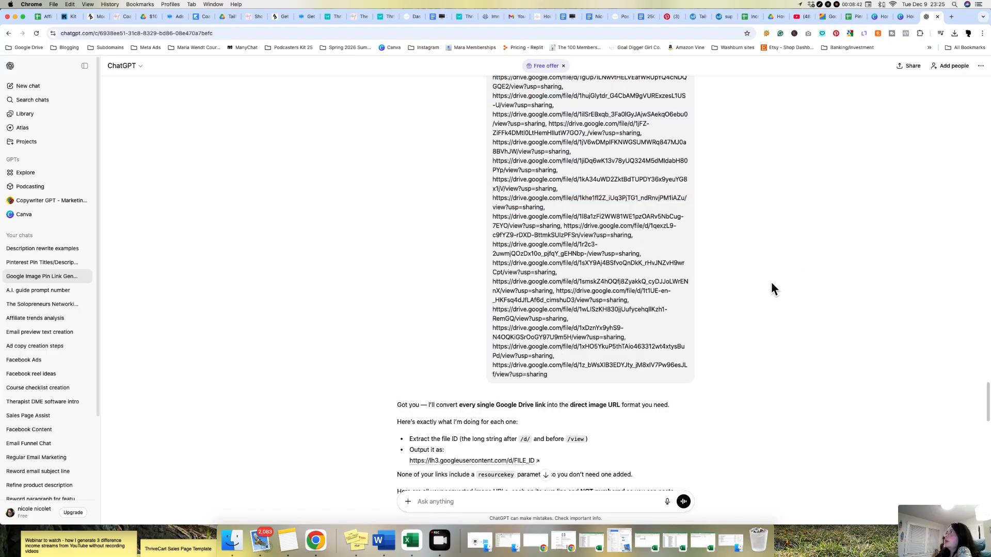
Step: Examine the conversion instructions in the sent prompt and the list of direct image URLs in the reply
{"action": "scroll", "coordinate": [770, 283], "scroll_direction": "up", "scroll_amount": 10}
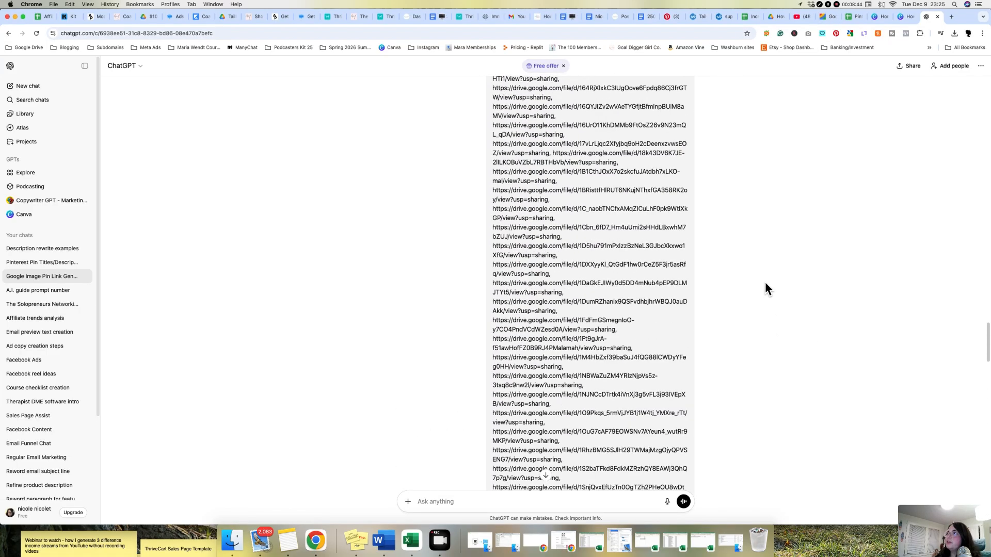
{"action": "scroll", "coordinate": [765, 289], "scroll_direction": "up", "scroll_amount": 9}
{"action": "scroll", "coordinate": [763, 282], "scroll_direction": "down", "scroll_amount": 3}
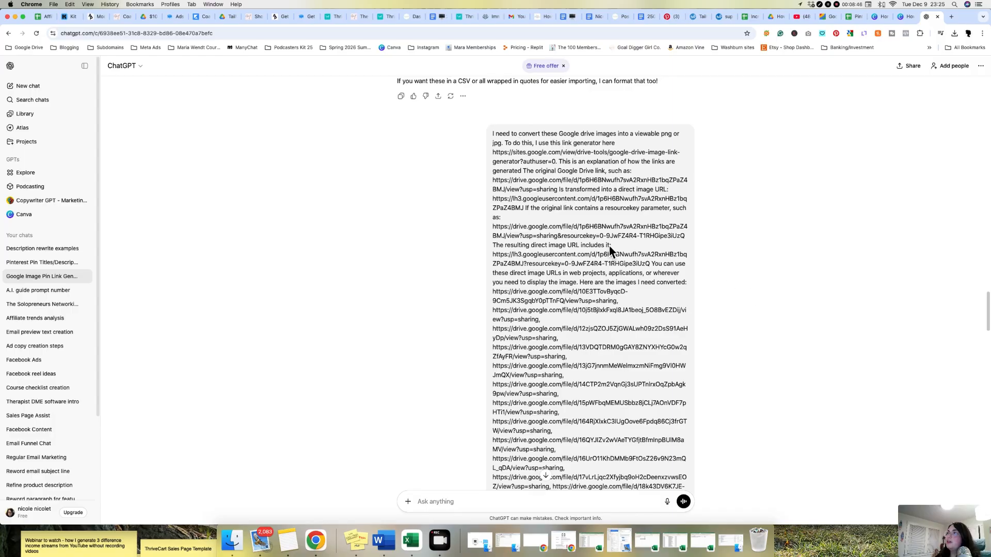
{"action": "scroll", "coordinate": [599, 261], "scroll_direction": "up", "scroll_amount": 1}
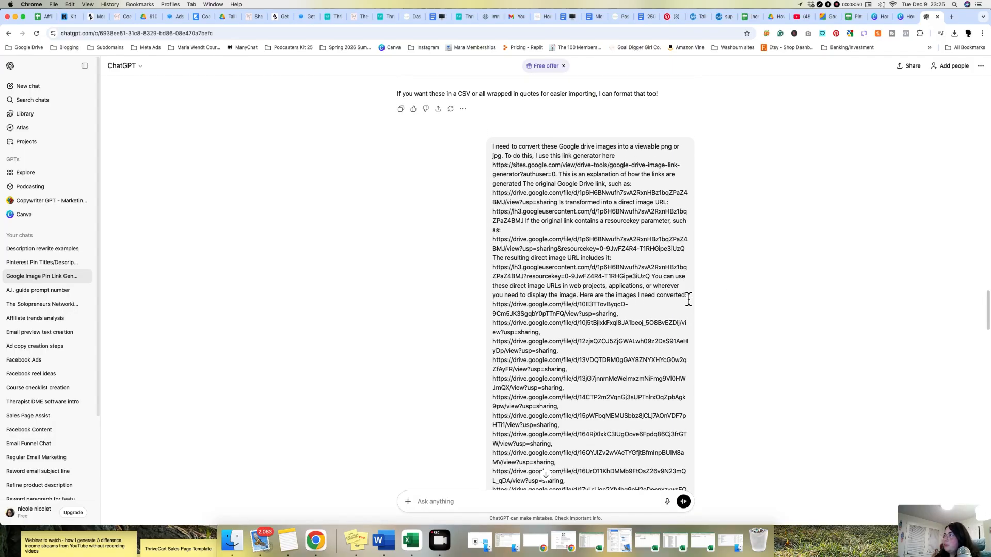
{"action": "left_click_drag", "start_coordinate": [687, 295], "coordinate": [476, 154]}
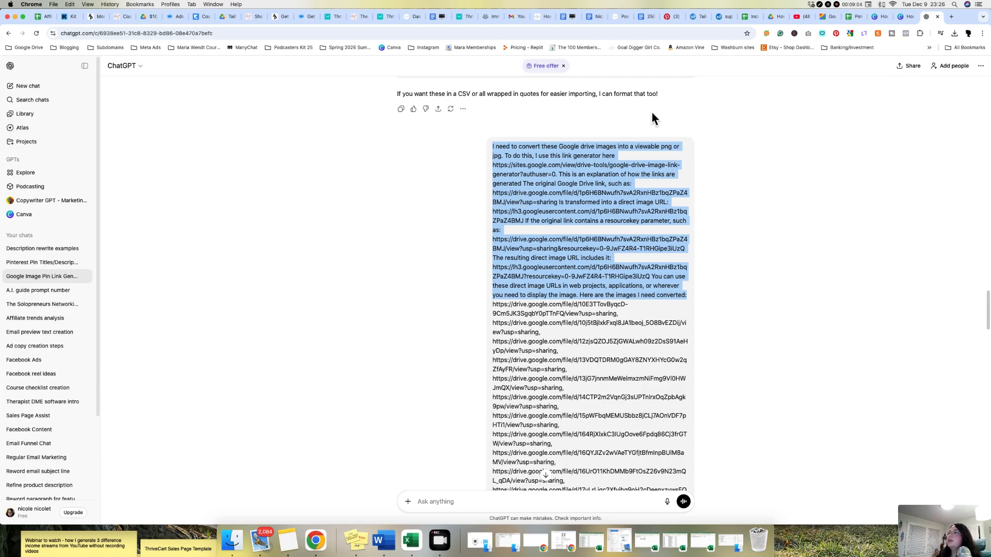
{"action": "scroll", "coordinate": [630, 392], "scroll_direction": "down", "scroll_amount": 5}
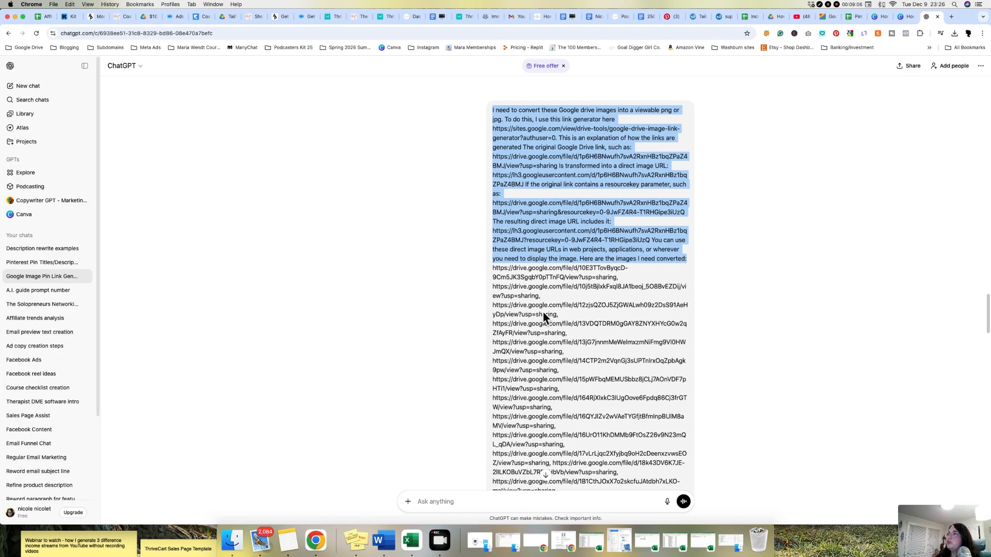
{"action": "scroll", "coordinate": [604, 357], "scroll_direction": "down", "scroll_amount": 15}
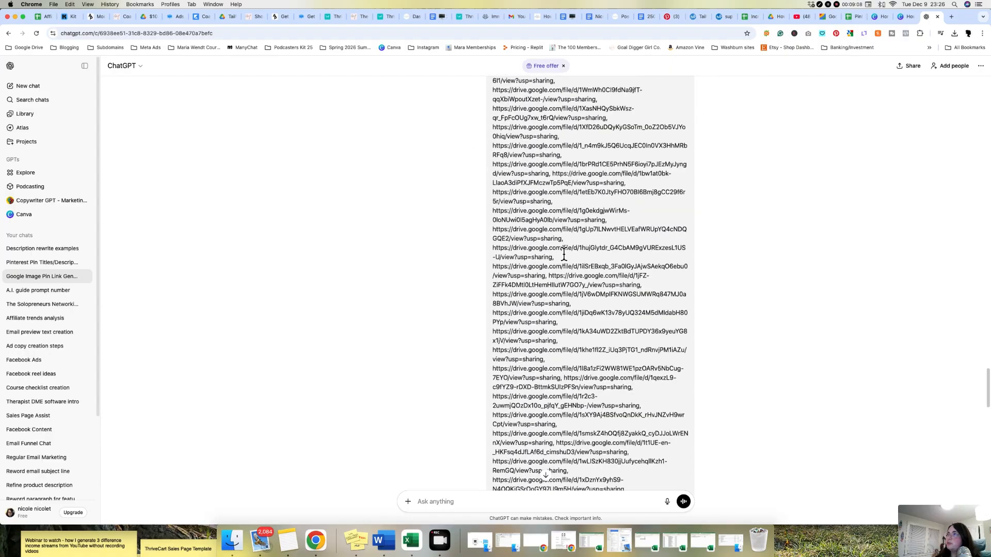
{"action": "scroll", "coordinate": [634, 338], "scroll_direction": "down", "scroll_amount": 5}
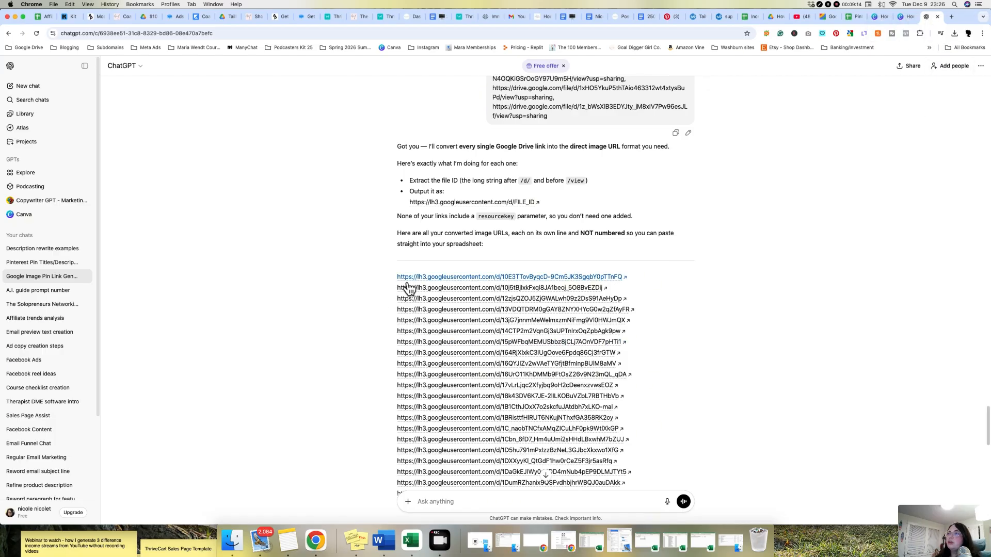
{"action": "scroll", "coordinate": [516, 305], "scroll_direction": "down", "scroll_amount": 2}
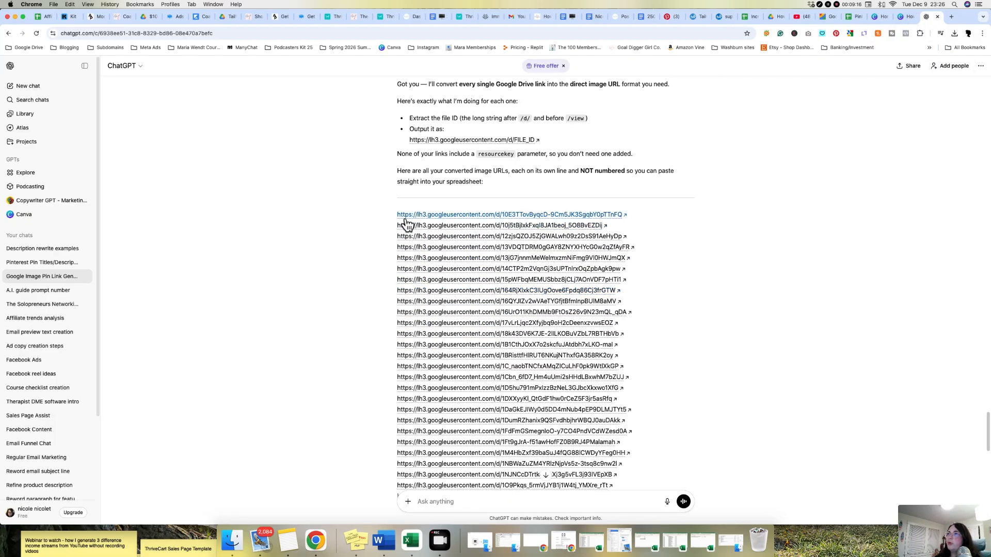
Step: Open the first converted image URL from the reply and check the displayed pin image and its full address
{"action": "left_click", "coordinate": [568, 223]}
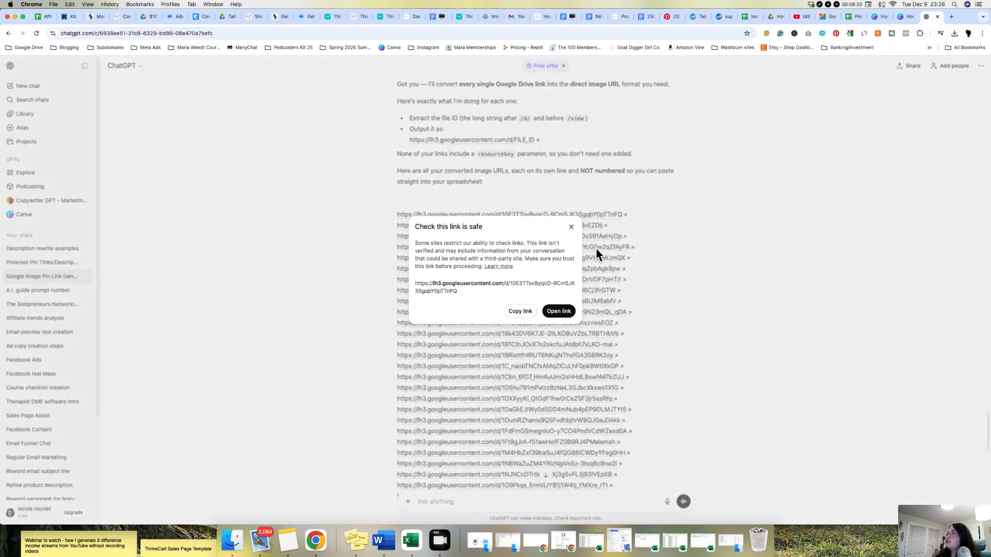
{"action": "left_click", "coordinate": [564, 323]}
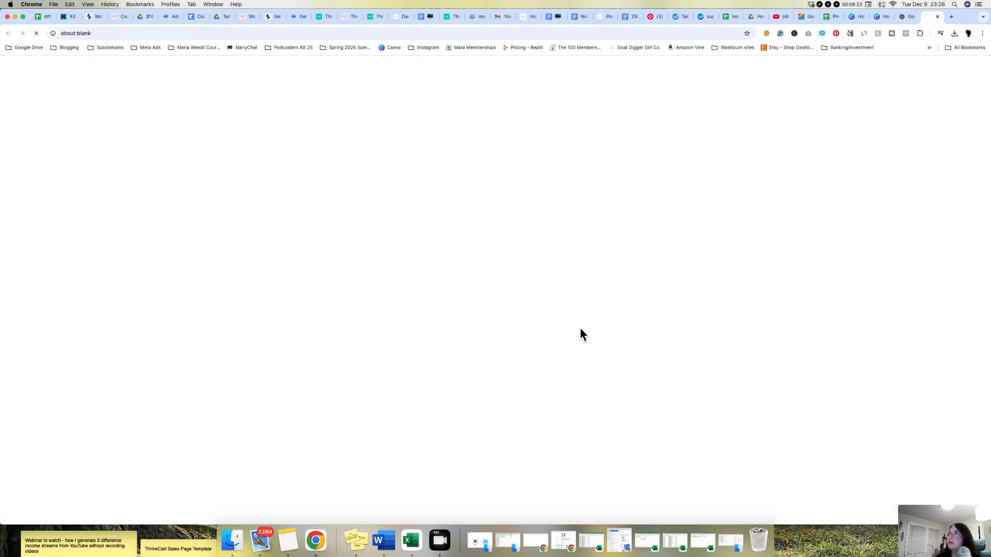
{"action": "left_click", "coordinate": [938, 17]}
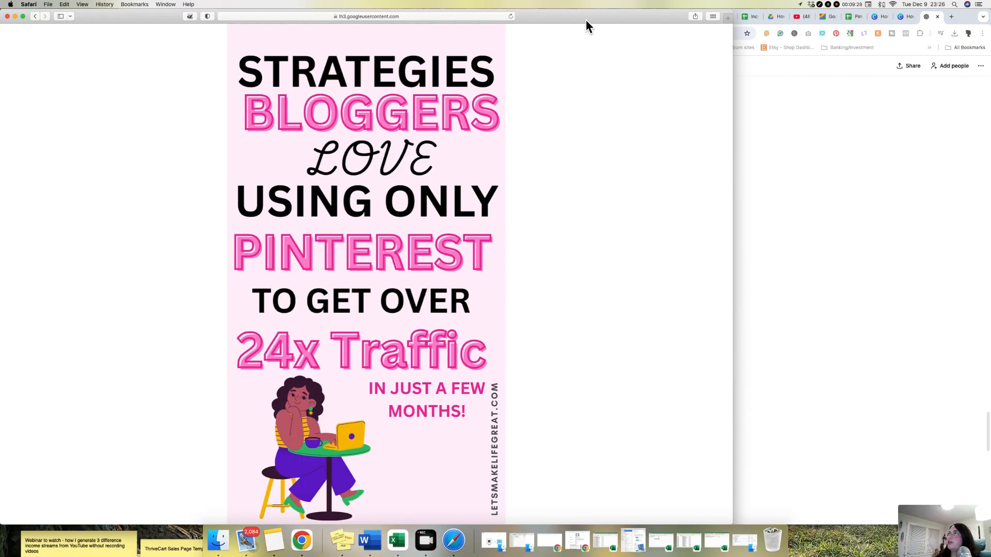
{"action": "left_click_drag", "start_coordinate": [587, 20], "coordinate": [713, 21]}
{"action": "left_click", "coordinate": [510, 22]}
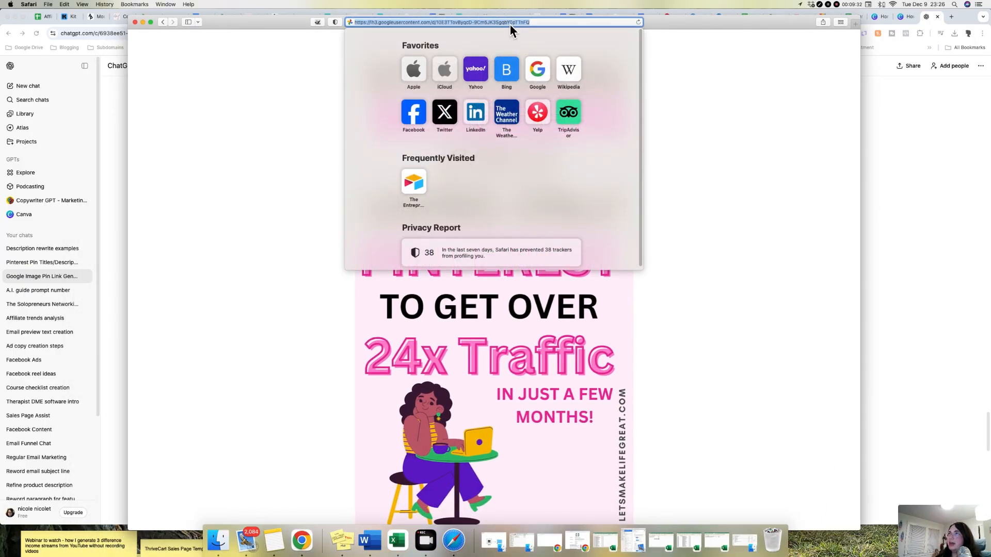
{"action": "left_click", "coordinate": [751, 197]}
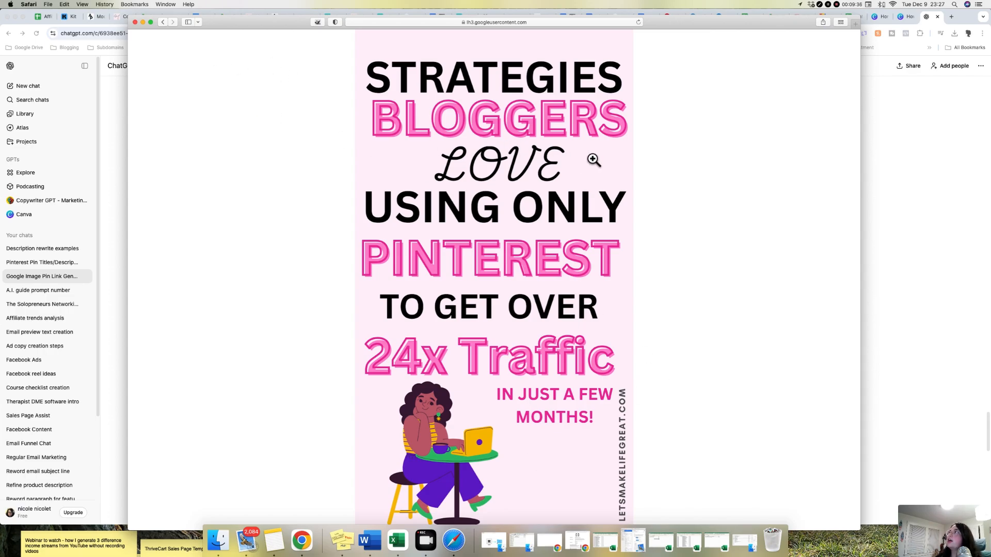
{"action": "left_click", "coordinate": [916, 51]}
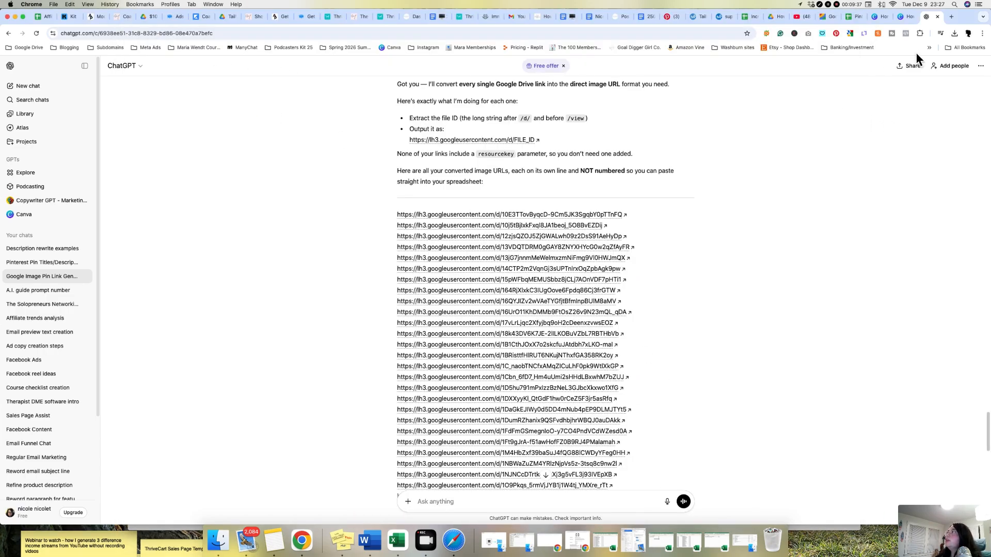
Step: Switch to the Google Drive folder, close the sharing dialog and preview the first pin image, 1How I Increased My Traffic from Pinterest by Over 2450%.png
{"action": "left_click", "coordinate": [779, 17]}
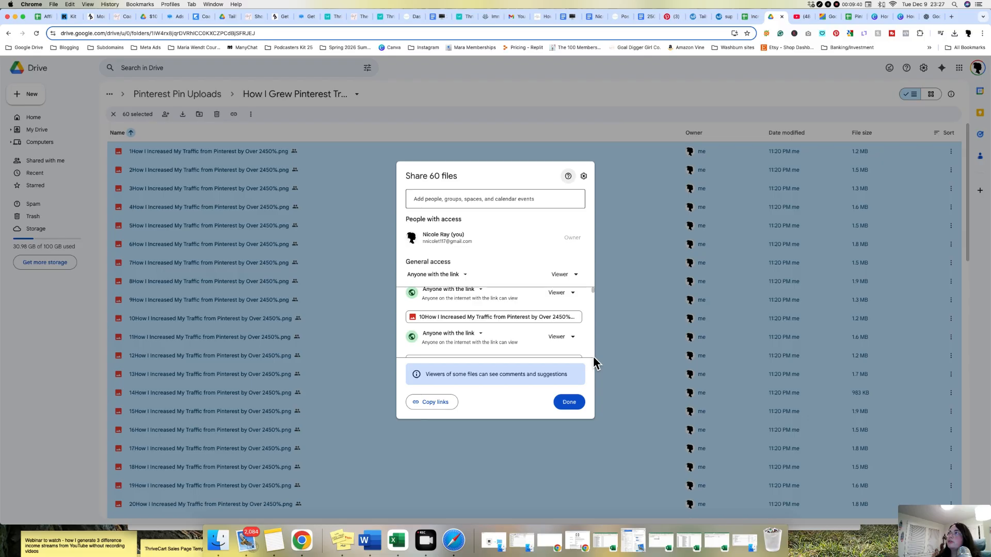
{"action": "left_click", "coordinate": [572, 396]}
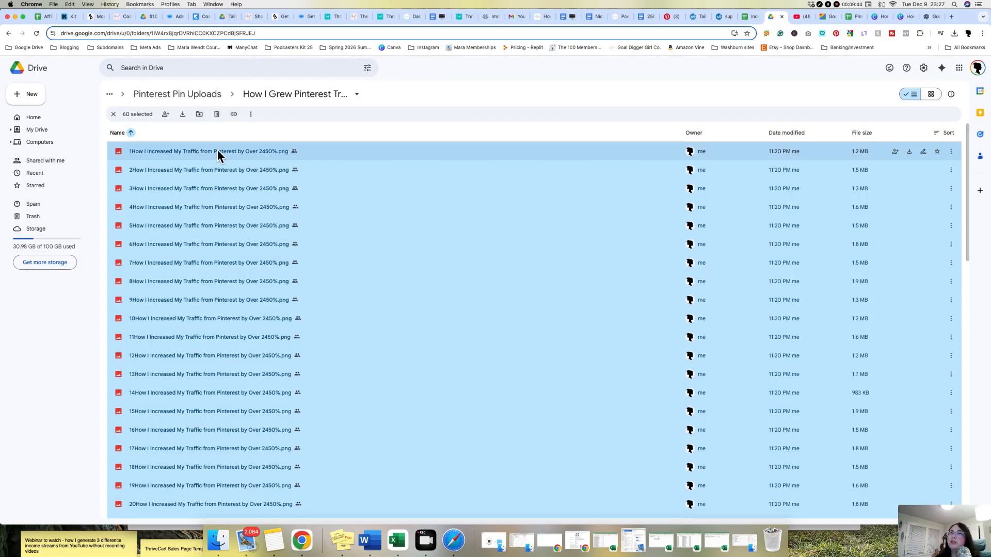
{"action": "left_click", "coordinate": [141, 151]}
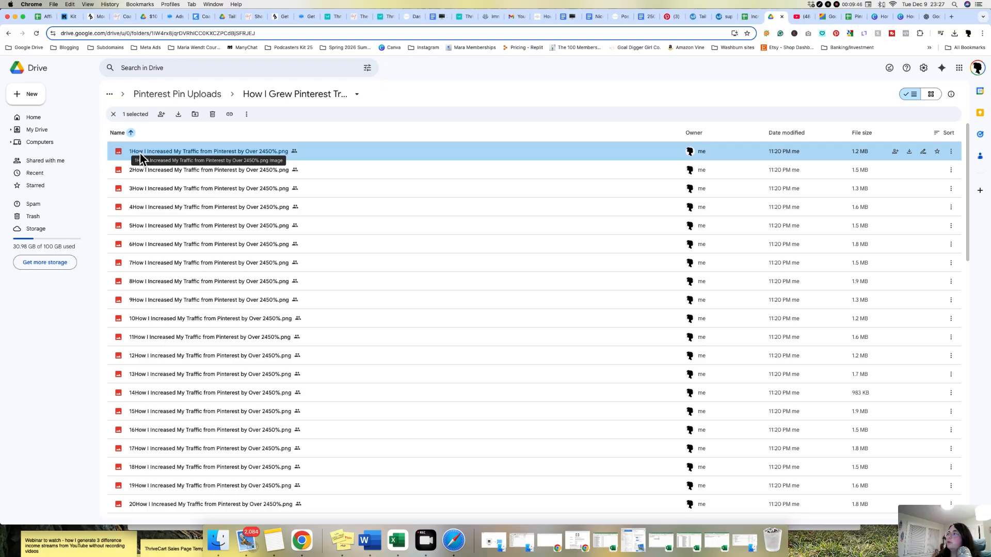
{"action": "double_click", "coordinate": [140, 152]}
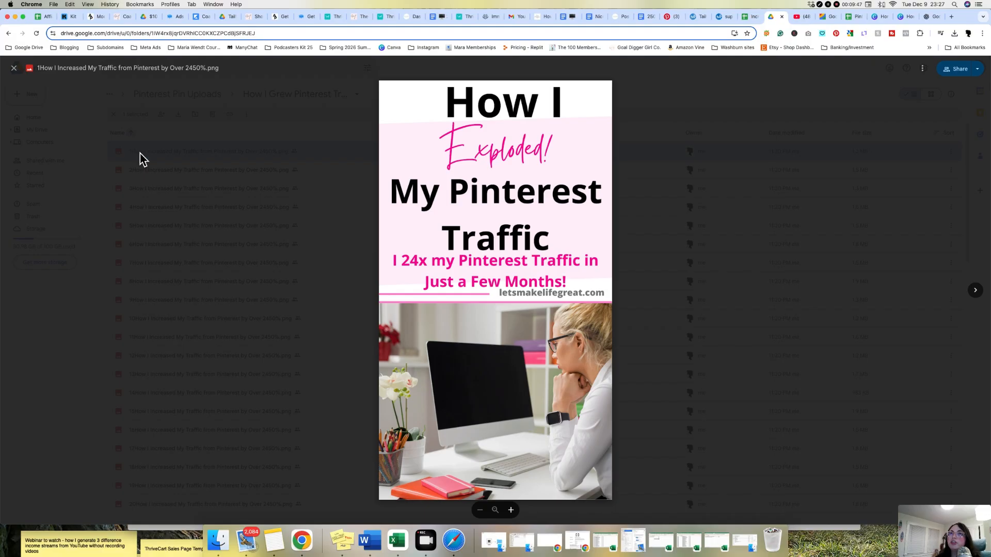
{"action": "left_click", "coordinate": [694, 218]}
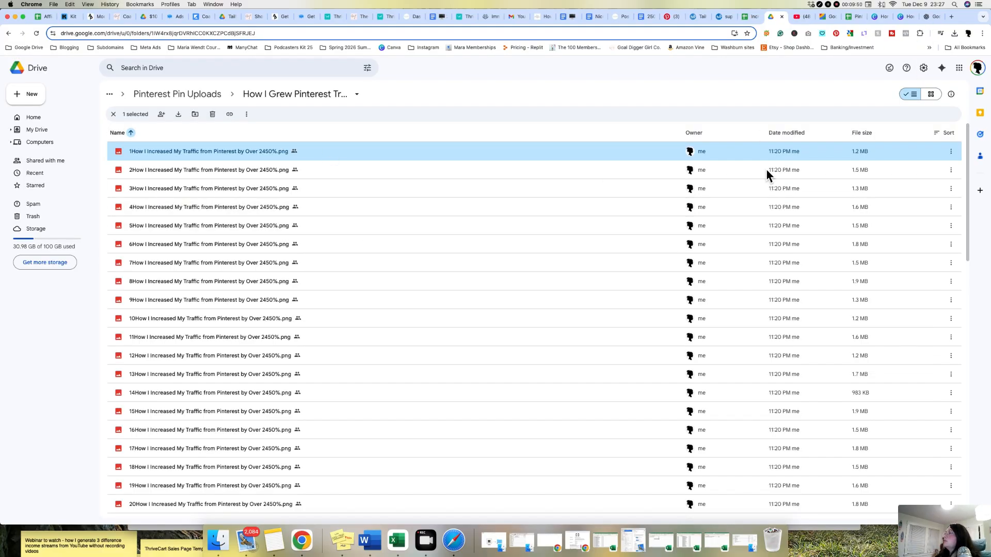
Step: Switch to Safari to inspect the direct image address of the opened pin and return to the Drive folder
{"action": "left_click", "coordinate": [454, 541]}
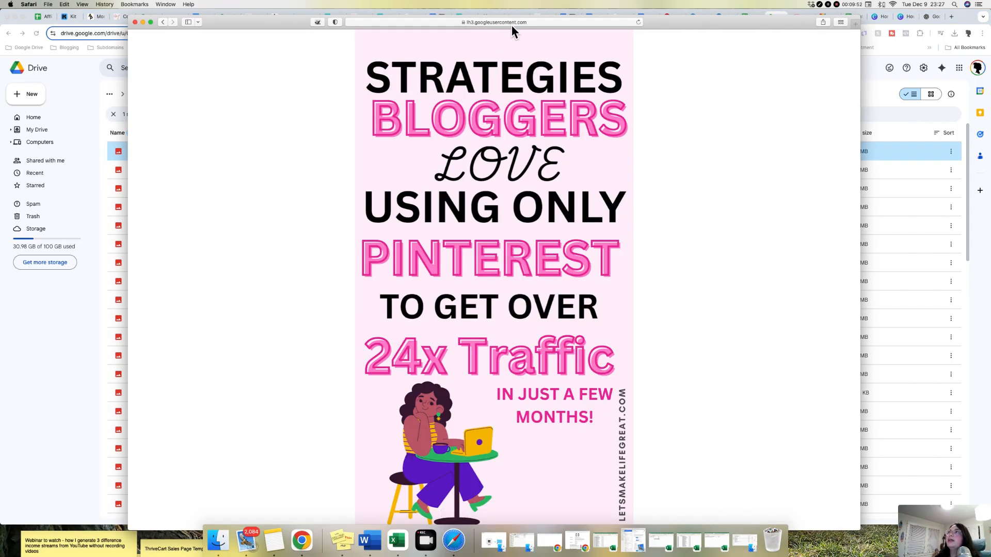
{"action": "left_click", "coordinate": [532, 26]}
{"action": "left_click", "coordinate": [657, 101]}
{"action": "left_click", "coordinate": [942, 98]}
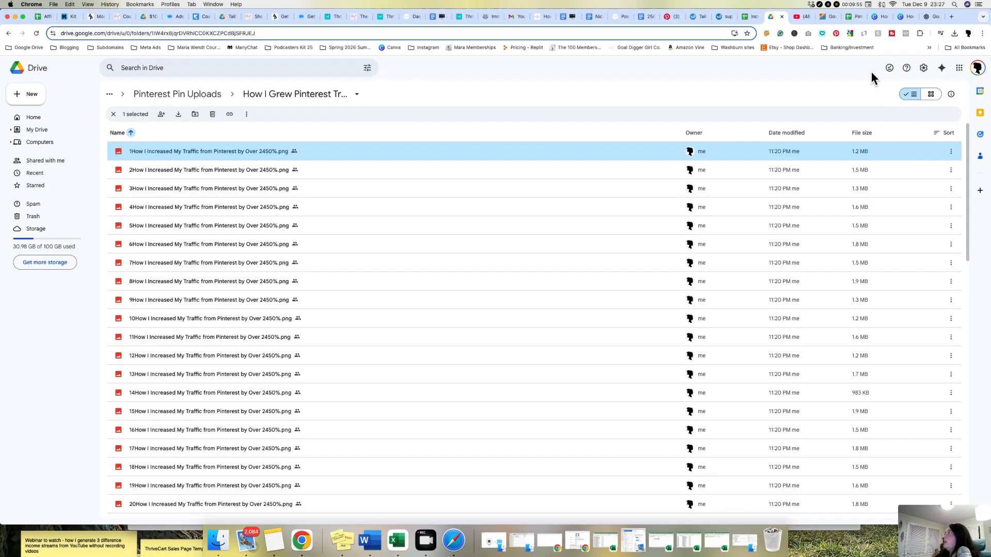
Step: Copy all converted image URLs from the ChatGPT reply and paste them into the sheet's media_url column starting at D2
{"action": "left_click", "coordinate": [931, 21]}
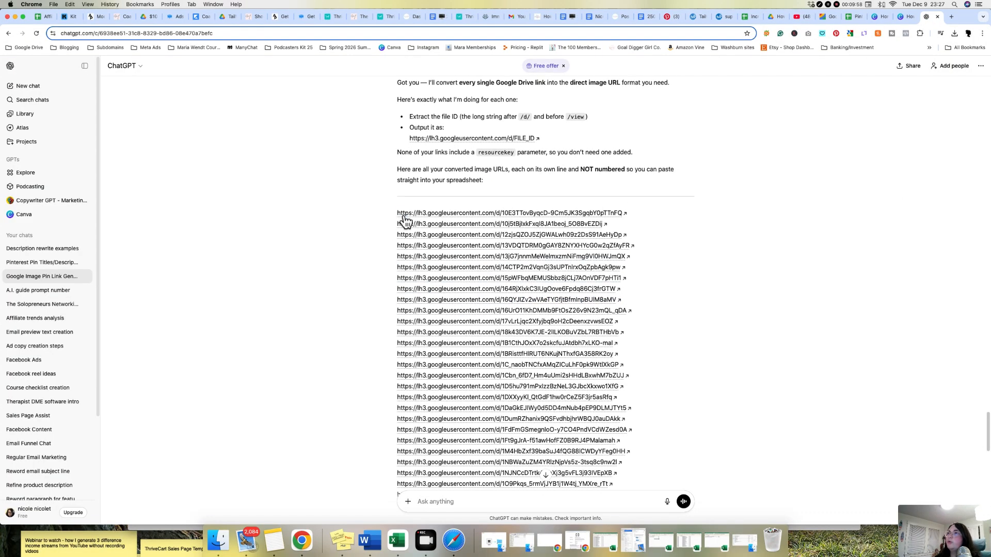
{"action": "left_click_drag", "start_coordinate": [394, 213], "coordinate": [626, 334]}
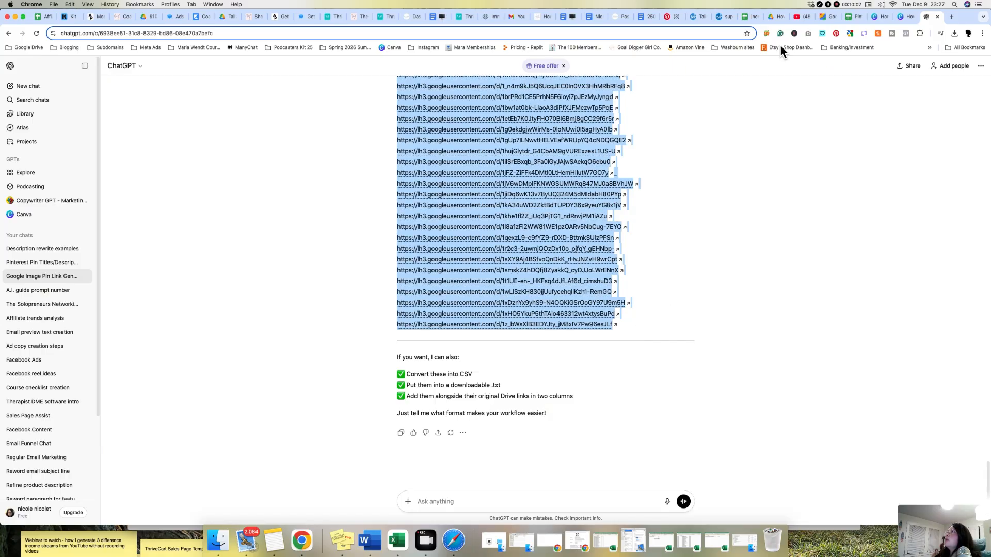
{"action": "left_click", "coordinate": [761, 21]}
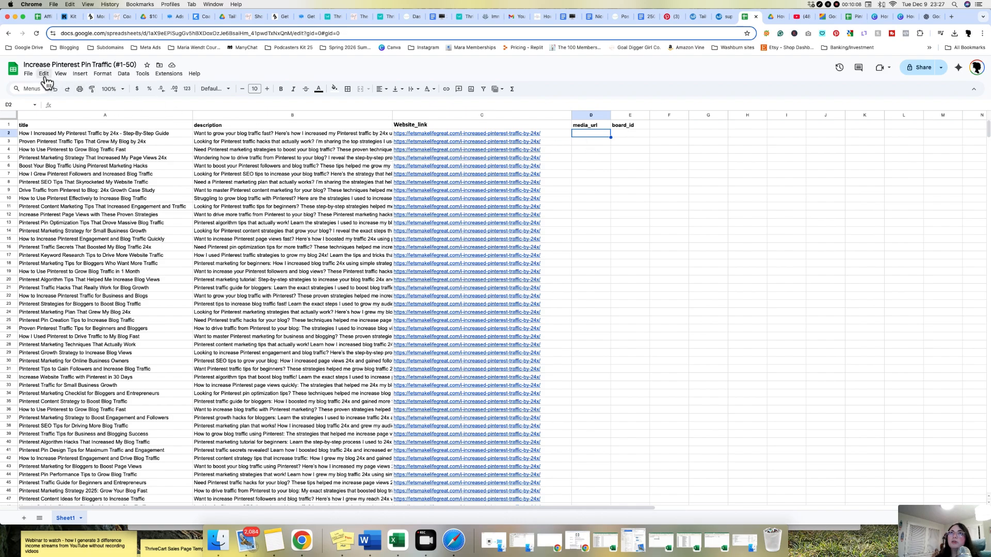
{"action": "left_click_drag", "start_coordinate": [669, 223], "coordinate": [682, 231]}
{"action": "left_click", "coordinate": [588, 134]}
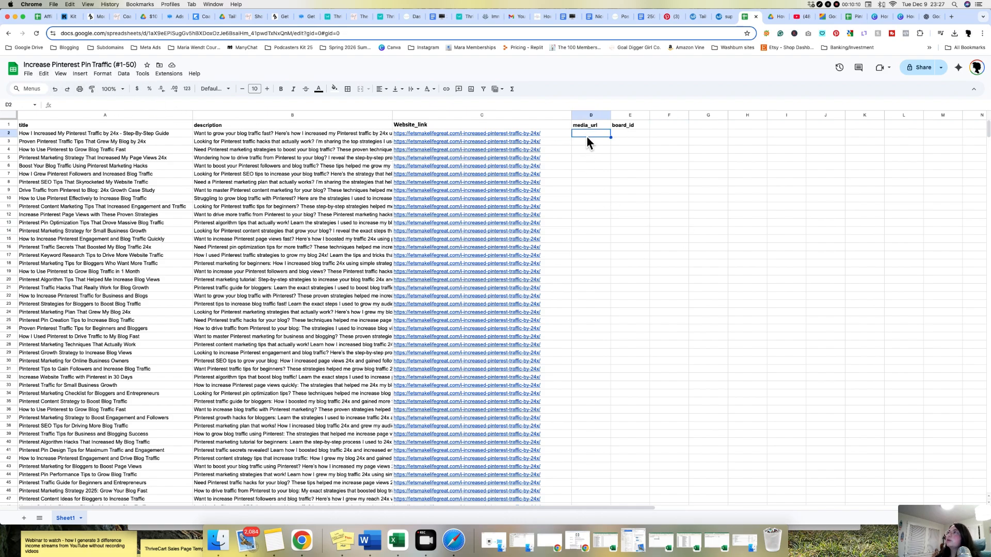
{"action": "key", "text": "super+v"}
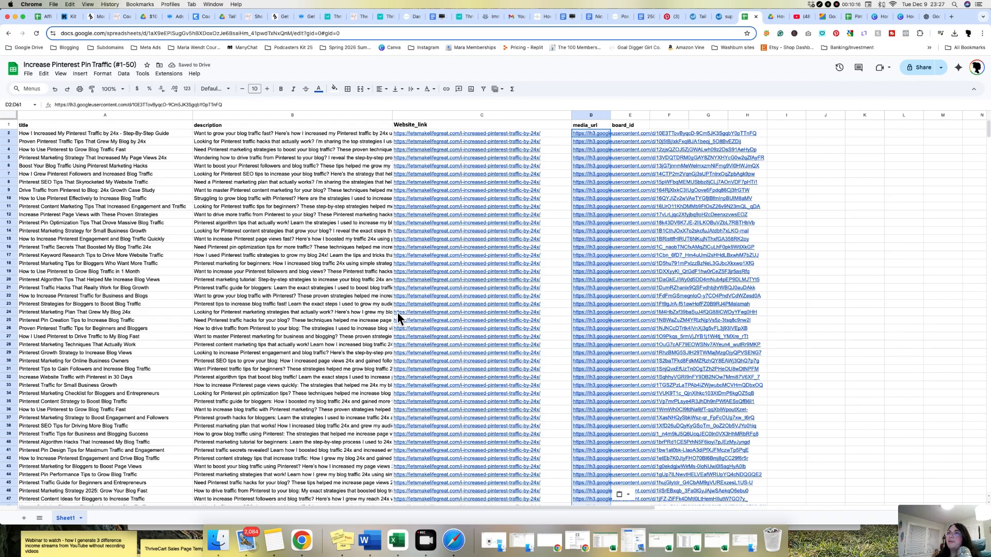
Step: Delete the surplus image URLs in the media_url column below the last pin row, from D53 down
{"action": "scroll", "coordinate": [804, 328], "scroll_direction": "down", "scroll_amount": 5}
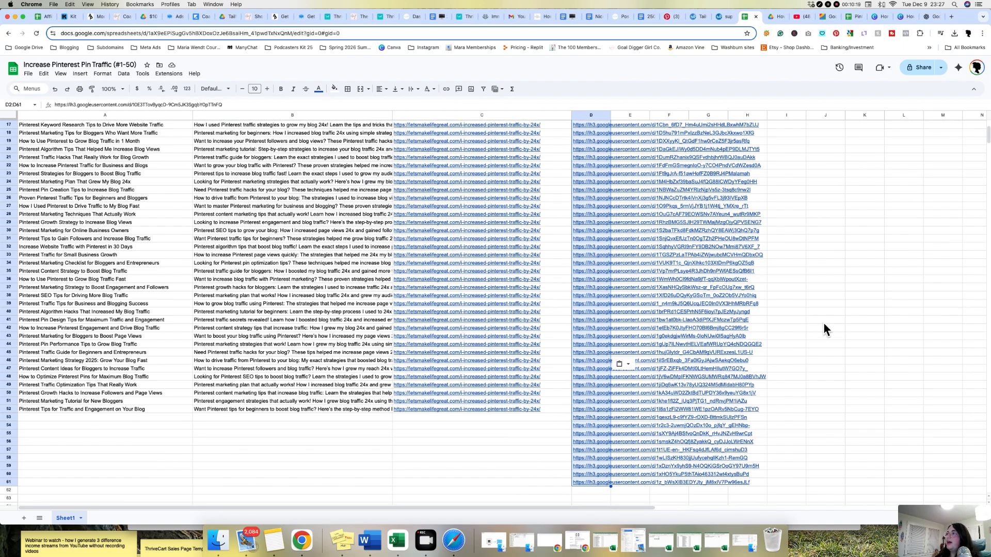
{"action": "left_click", "coordinate": [834, 328]}
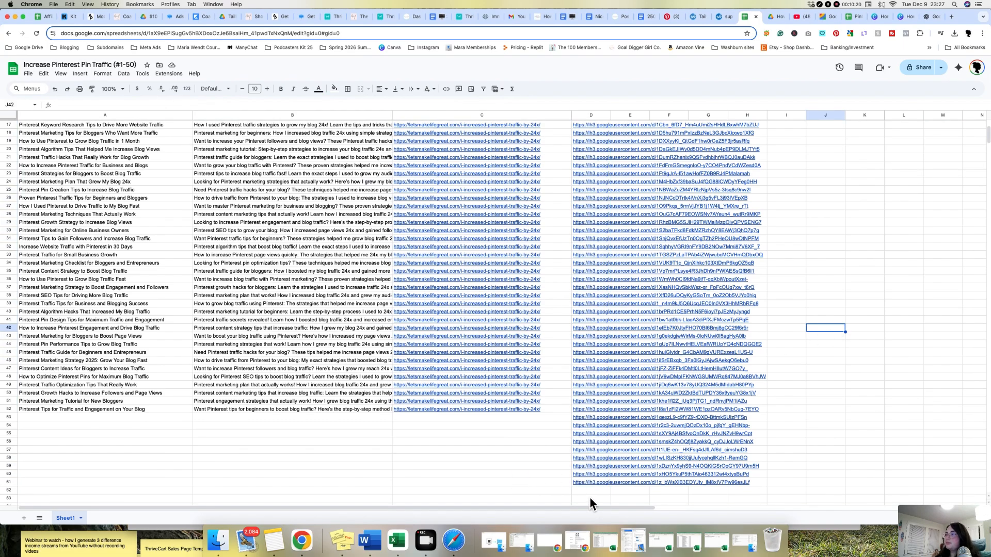
{"action": "left_click_drag", "start_coordinate": [591, 498], "coordinate": [597, 424]}
{"action": "key", "text": "Delete"}
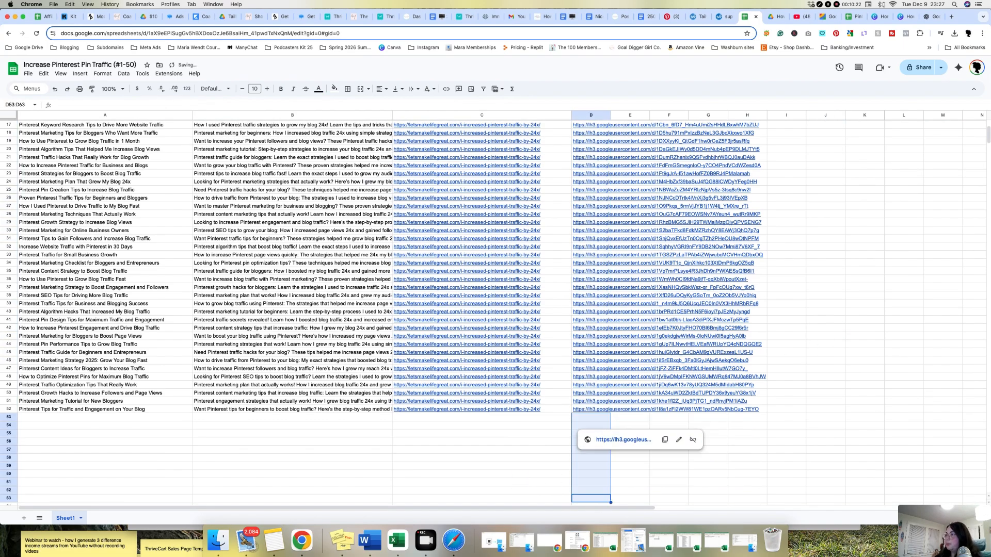
{"action": "left_click", "coordinate": [746, 460]}
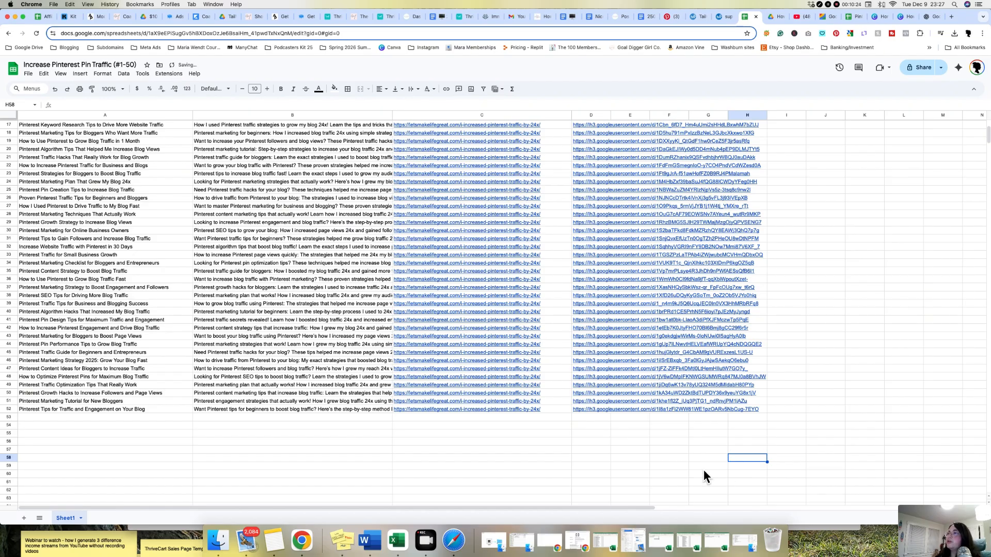
{"action": "scroll", "coordinate": [597, 484], "scroll_direction": "up", "scroll_amount": 5}
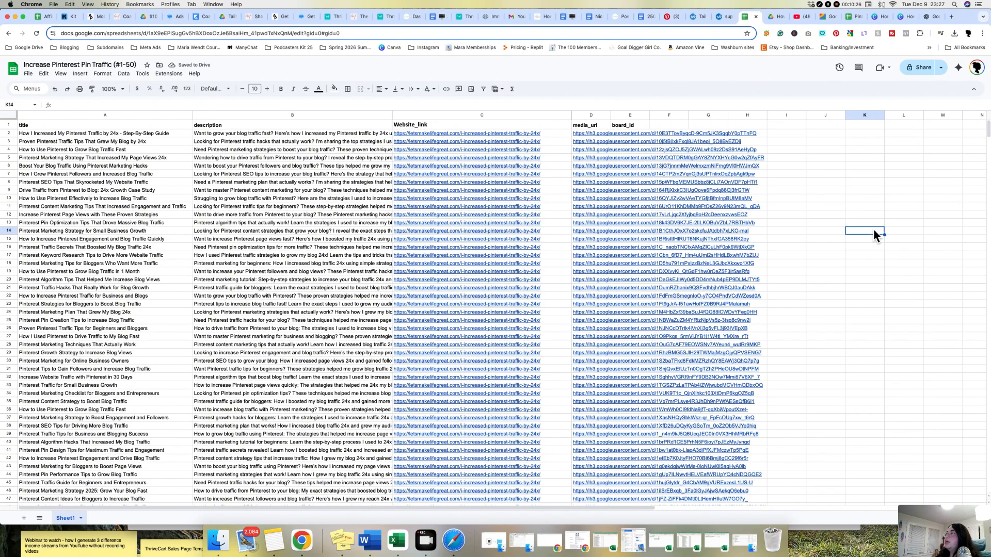
Step: Review the media_url column alongside the pin titles and descriptions
{"action": "left_click", "coordinate": [591, 115]}
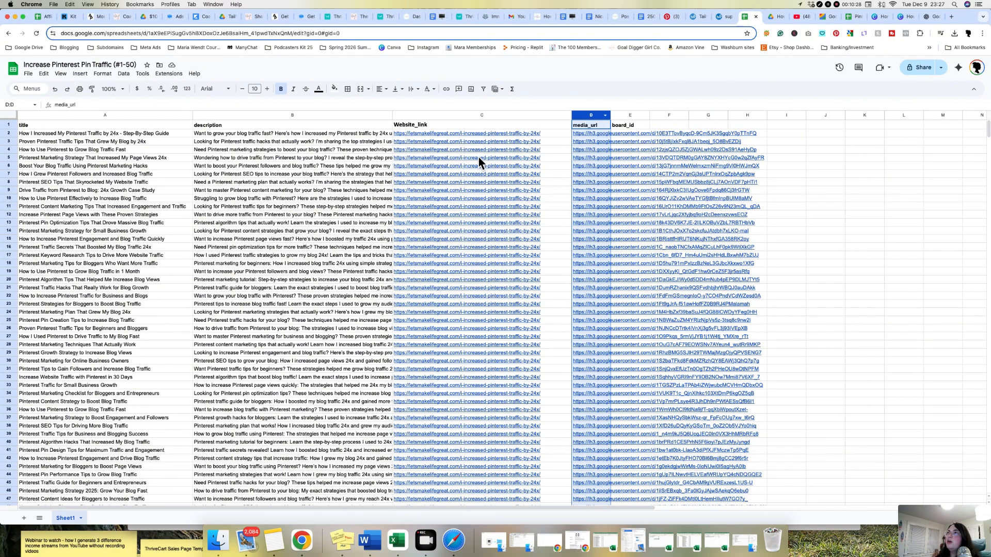
{"action": "left_click_drag", "start_coordinate": [152, 135], "coordinate": [226, 474]}
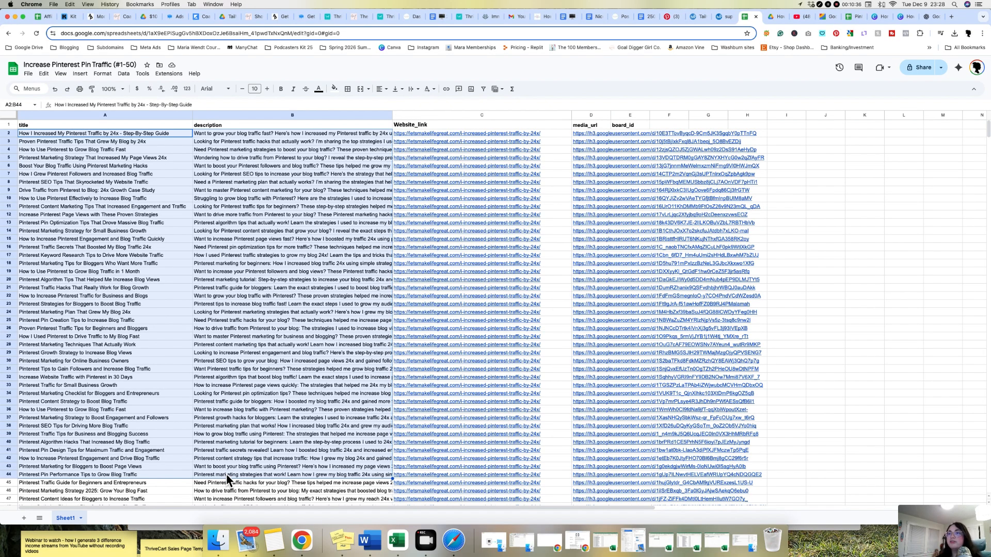
{"action": "left_click", "coordinate": [388, 136]}
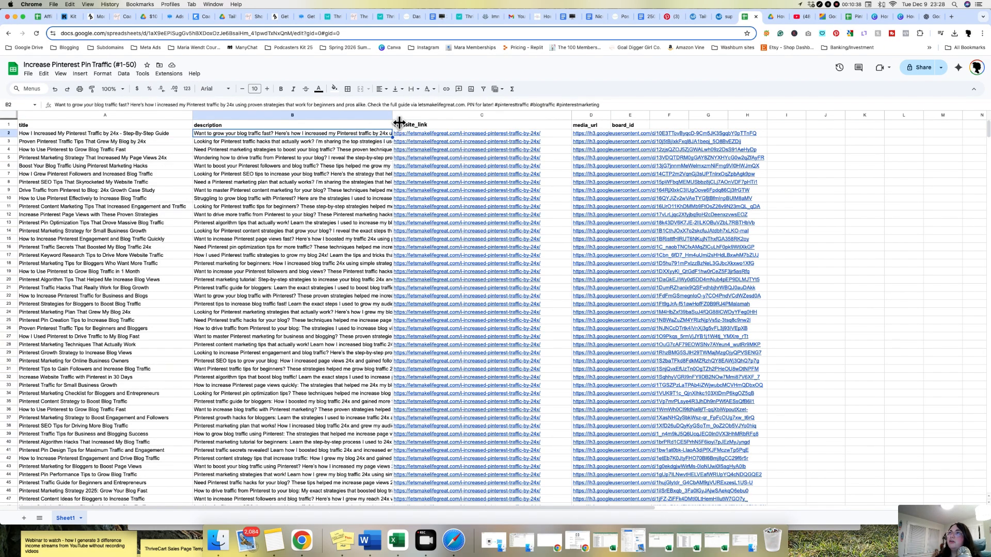
Step: Widen the description column to read the full pin descriptions and narrow it so the remaining columns fit in view
{"action": "left_click_drag", "start_coordinate": [400, 123], "coordinate": [749, 115]}
{"action": "left_click", "coordinate": [434, 216]}
{"action": "left_click", "coordinate": [601, 181]}
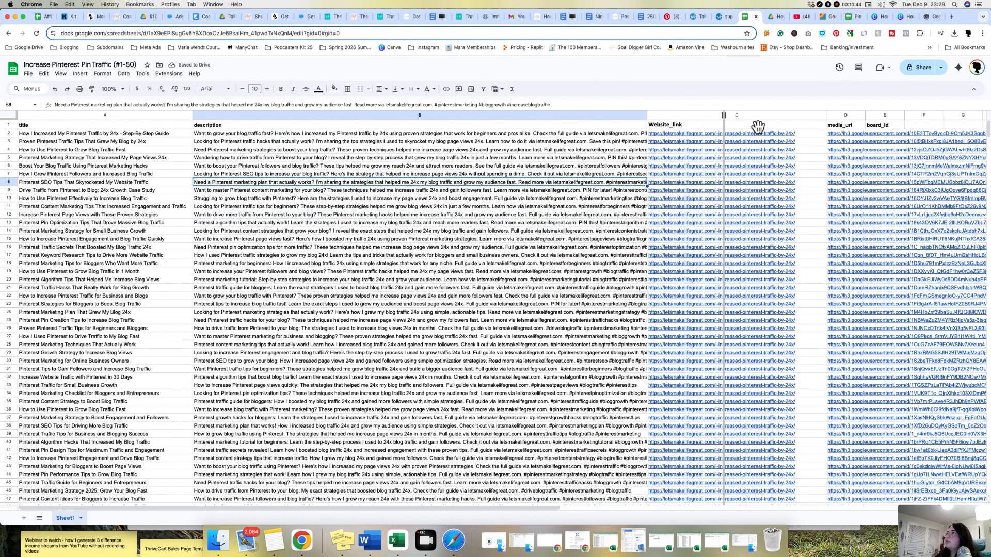
{"action": "left_click_drag", "start_coordinate": [373, 239], "coordinate": [373, 249]}
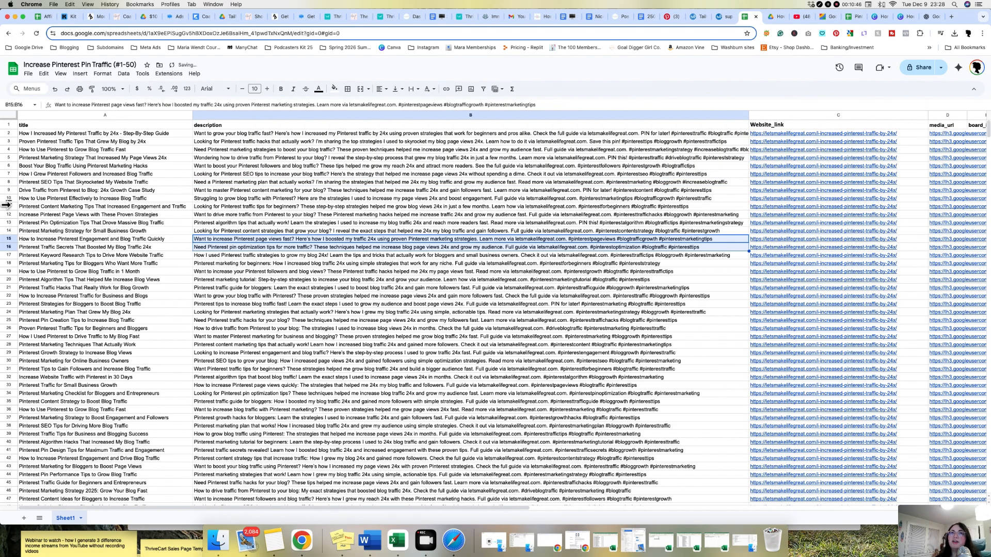
{"action": "left_click", "coordinate": [274, 264]}
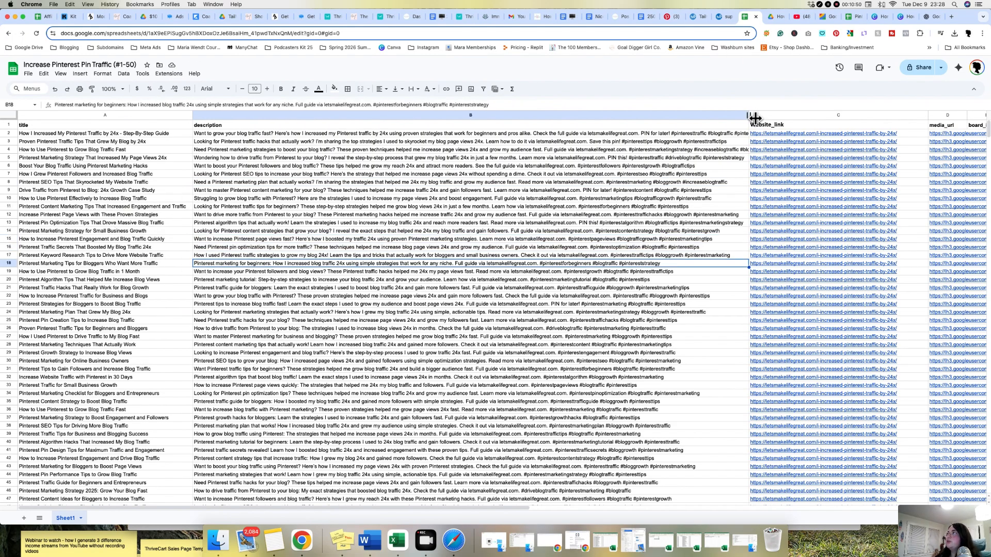
{"action": "left_click_drag", "start_coordinate": [755, 117], "coordinate": [329, 128]}
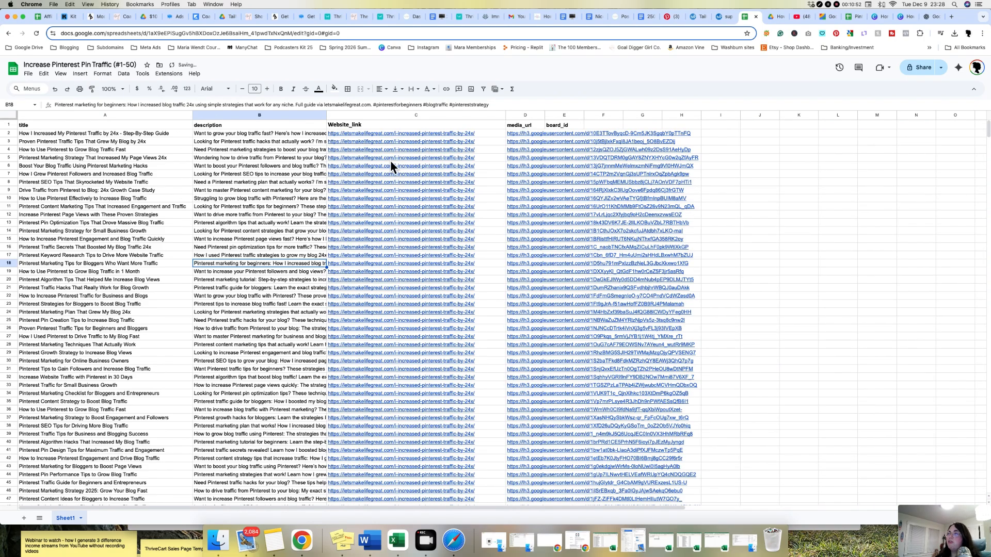
{"action": "left_click", "coordinate": [778, 271]}
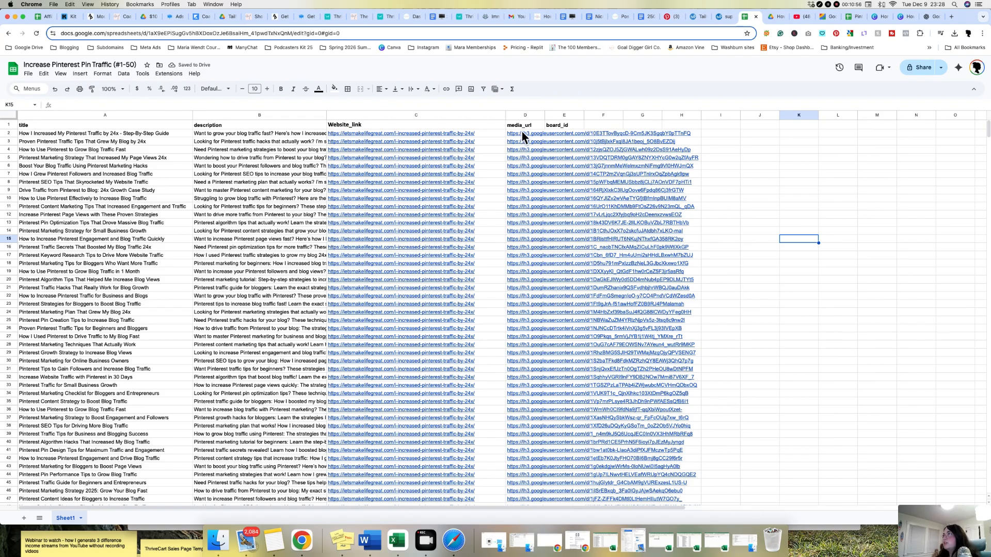
Step: Check the pasted image URLs in the media_url column down the rows of the sheet
{"action": "left_click", "coordinate": [523, 117]}
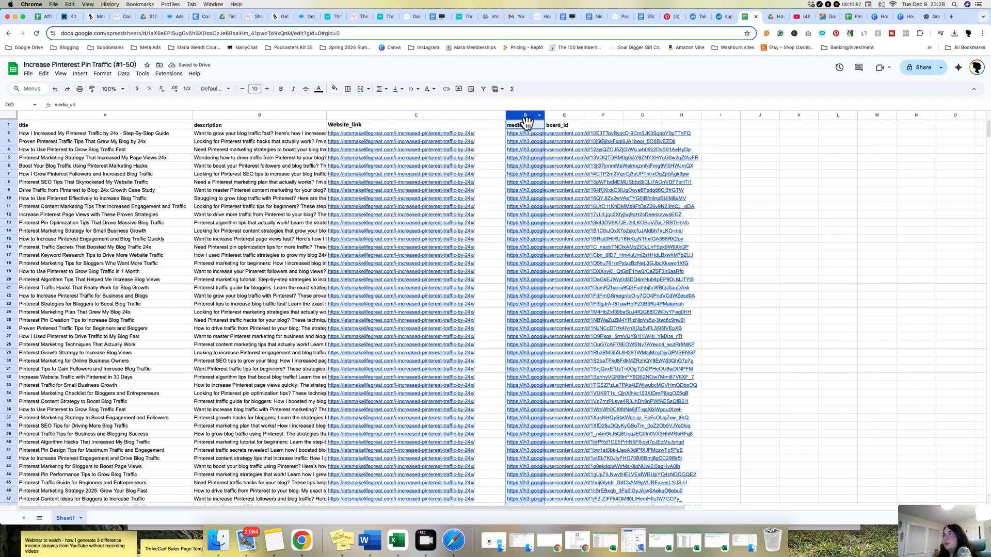
{"action": "left_click", "coordinate": [823, 233]}
{"action": "scroll", "coordinate": [744, 185], "scroll_direction": "down", "scroll_amount": 3}
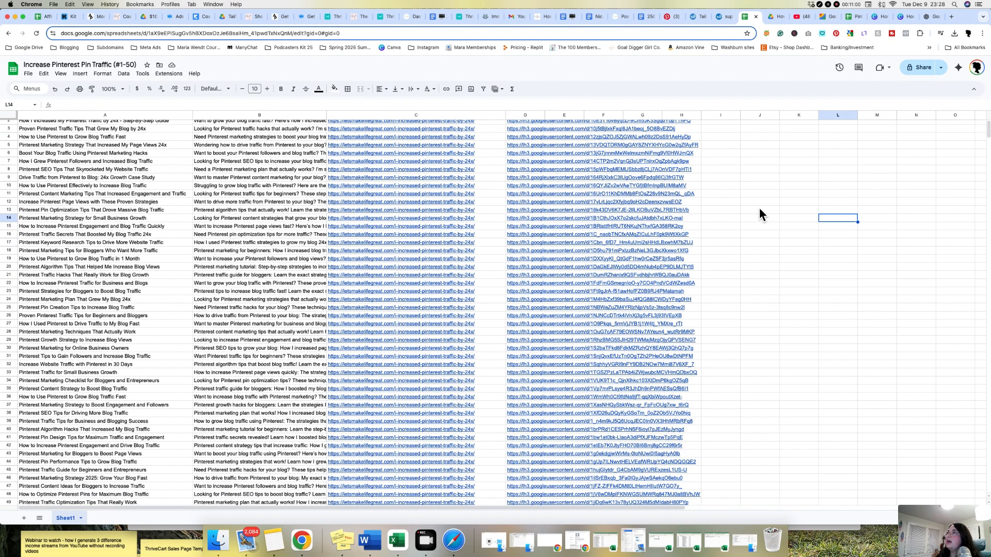
{"action": "scroll", "coordinate": [756, 222], "scroll_direction": "up", "scroll_amount": 3}
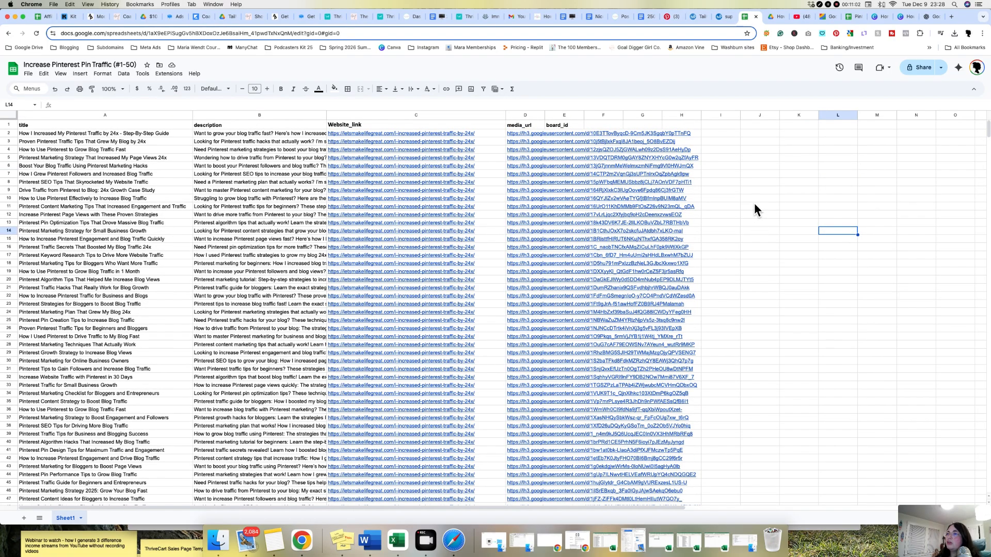
{"action": "left_click", "coordinate": [758, 200]}
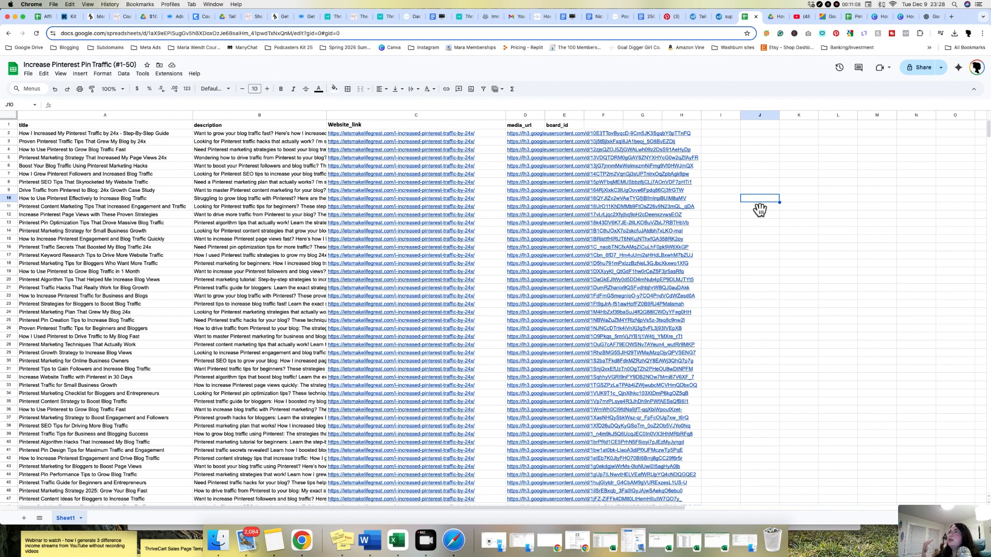
{"action": "left_click_drag", "start_coordinate": [778, 208], "coordinate": [779, 197]}
{"action": "left_click", "coordinate": [770, 167]}
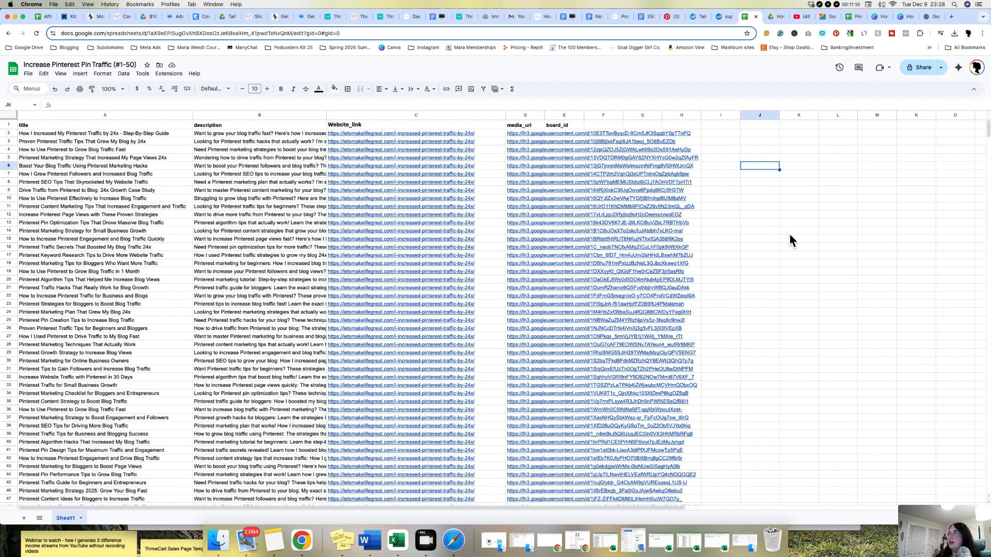
{"action": "left_click_drag", "start_coordinate": [793, 247], "coordinate": [796, 255]}
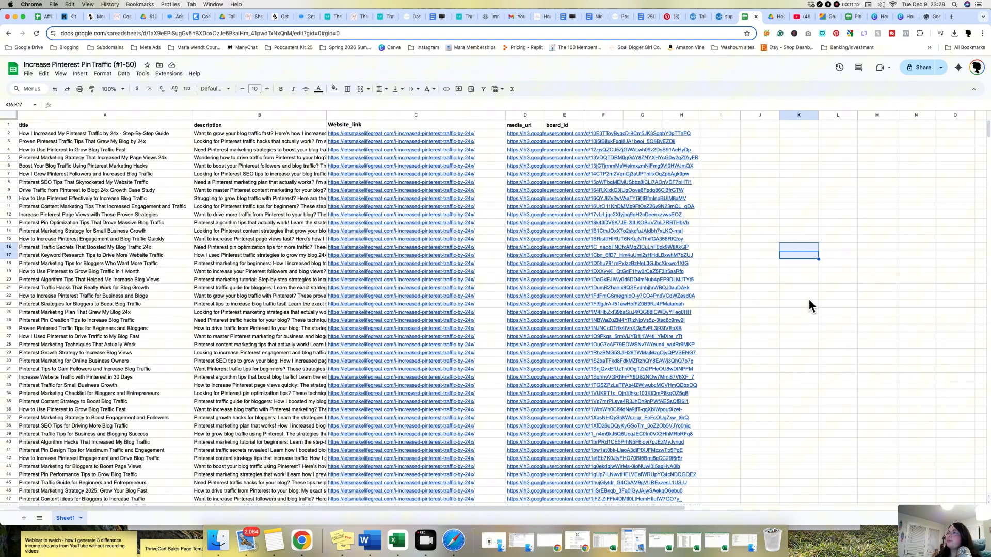
{"action": "left_click", "coordinate": [751, 180]}
{"action": "left_click", "coordinate": [720, 134]}
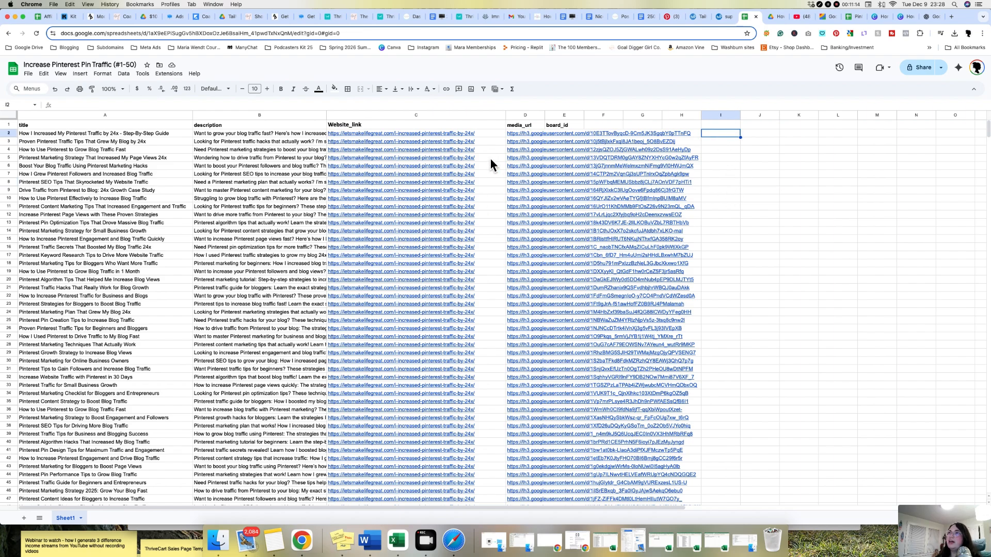
{"action": "left_click", "coordinate": [522, 135]}
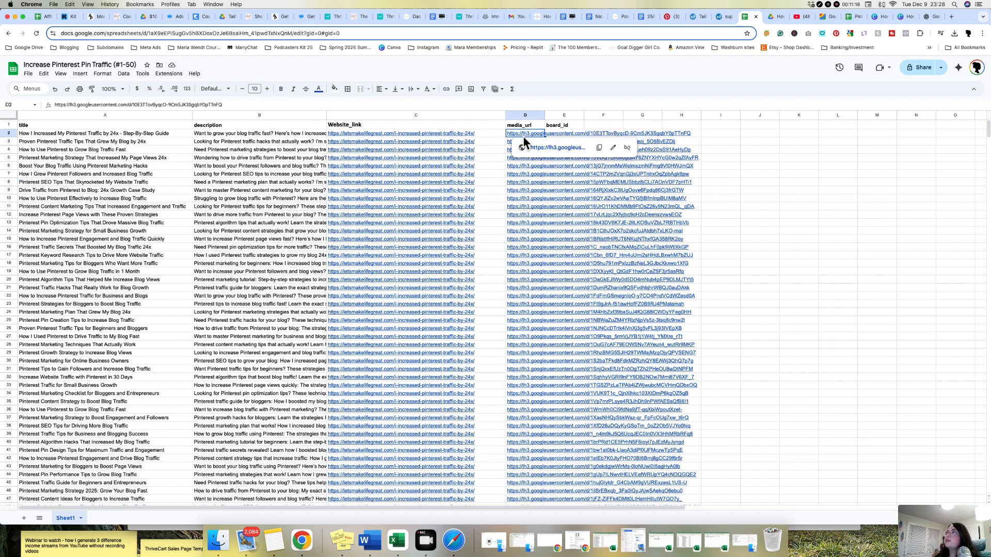
{"action": "left_click", "coordinate": [929, 225]}
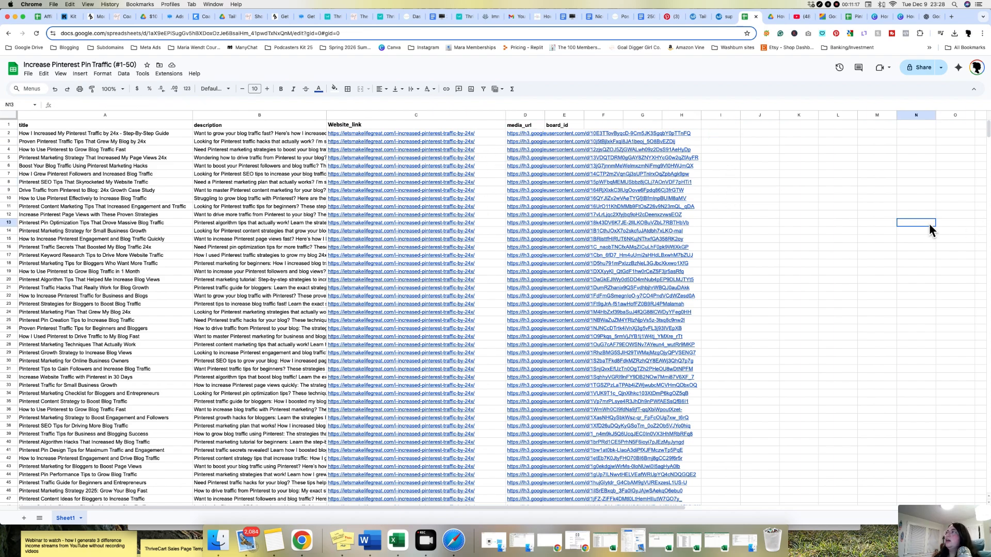
Step: Set the text wrapping of the whole media_url column to clip so the URLs stay inside their cells
{"action": "left_click", "coordinate": [519, 116]}
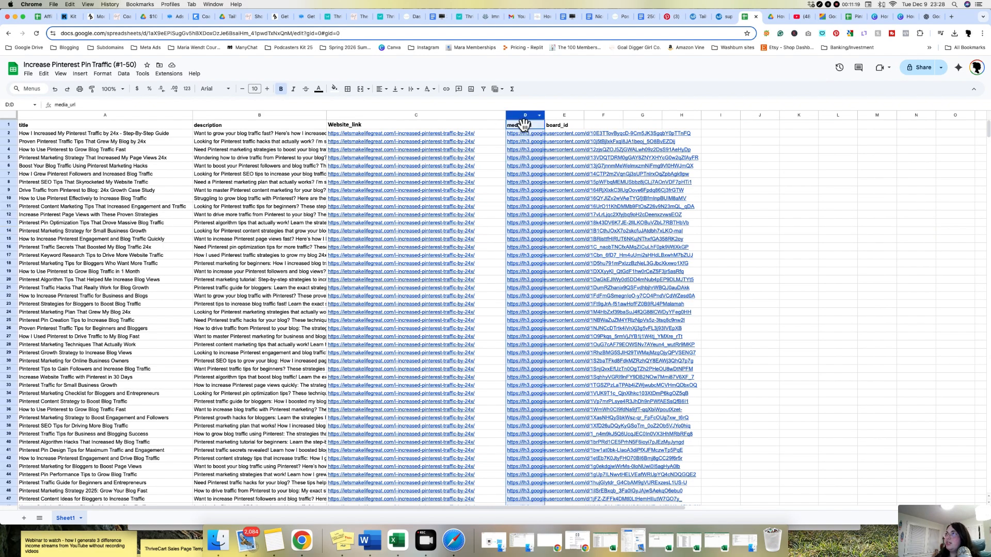
{"action": "left_click", "coordinate": [413, 92]}
{"action": "left_click", "coordinate": [440, 107]}
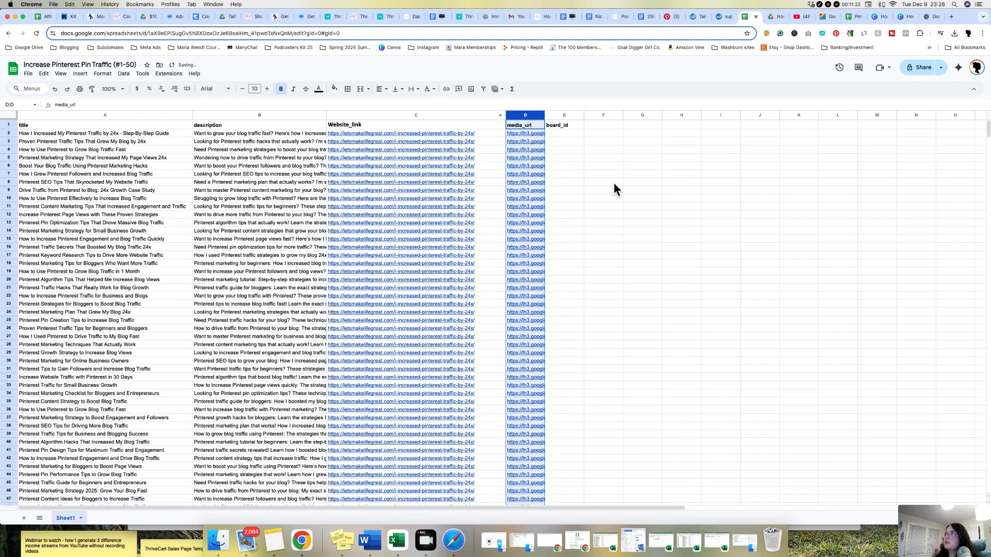
Step: Switch to Tailwind's CSV Import page and download the board IDs and titles as pinterest_boards_all_accounts (3) into the Pinterest folder
{"action": "left_click", "coordinate": [579, 147]}
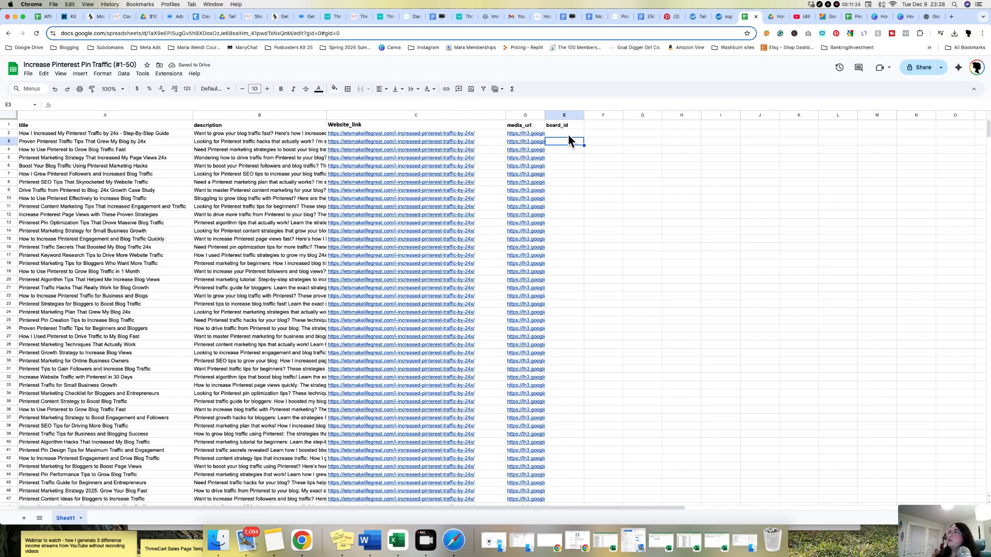
{"action": "left_click", "coordinate": [568, 136]}
{"action": "left_click", "coordinate": [571, 150]}
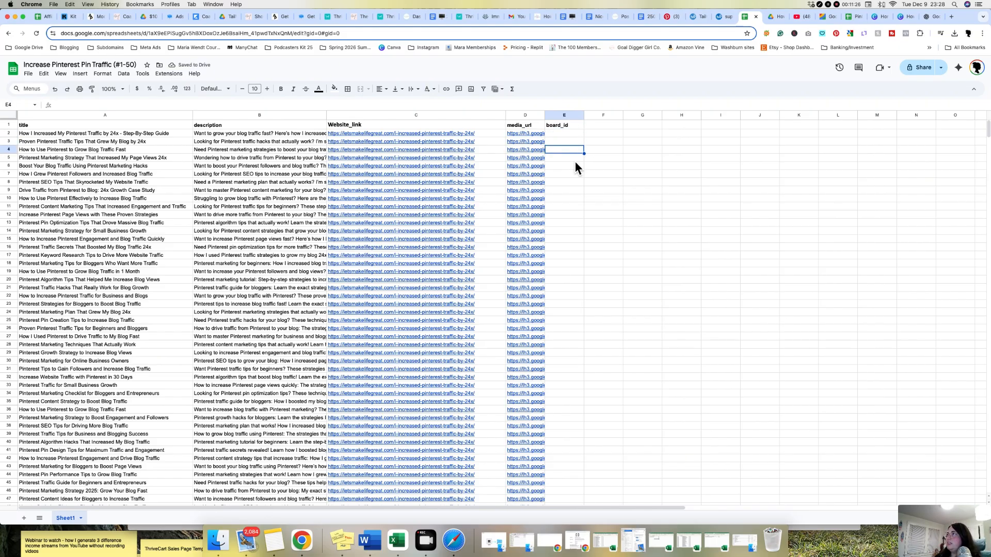
{"action": "left_click", "coordinate": [566, 137]}
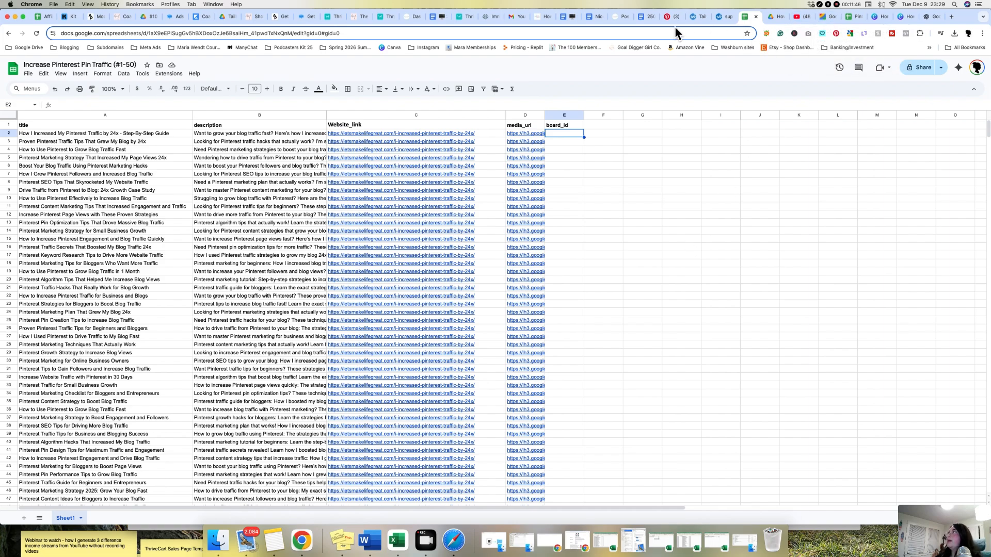
{"action": "left_click", "coordinate": [692, 19]}
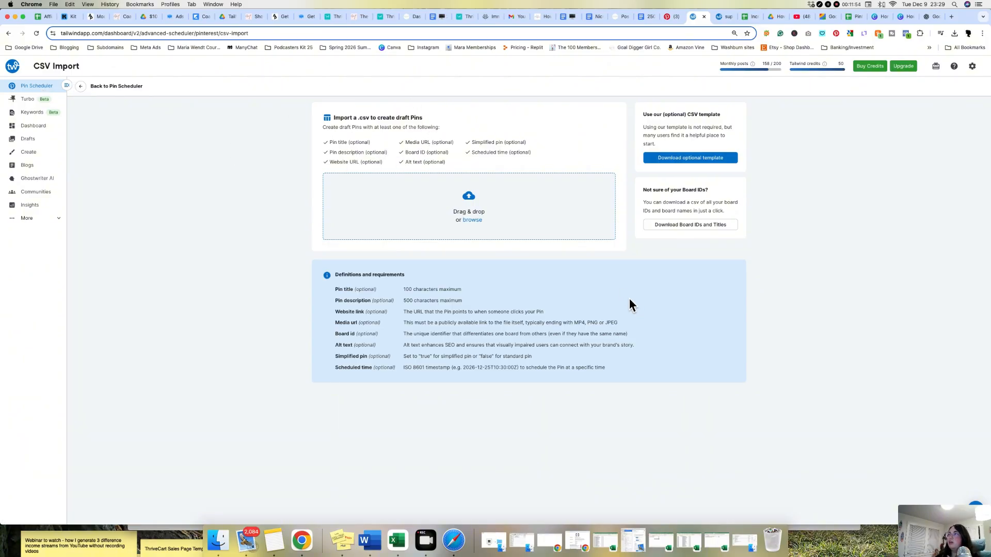
{"action": "left_click", "coordinate": [703, 231]}
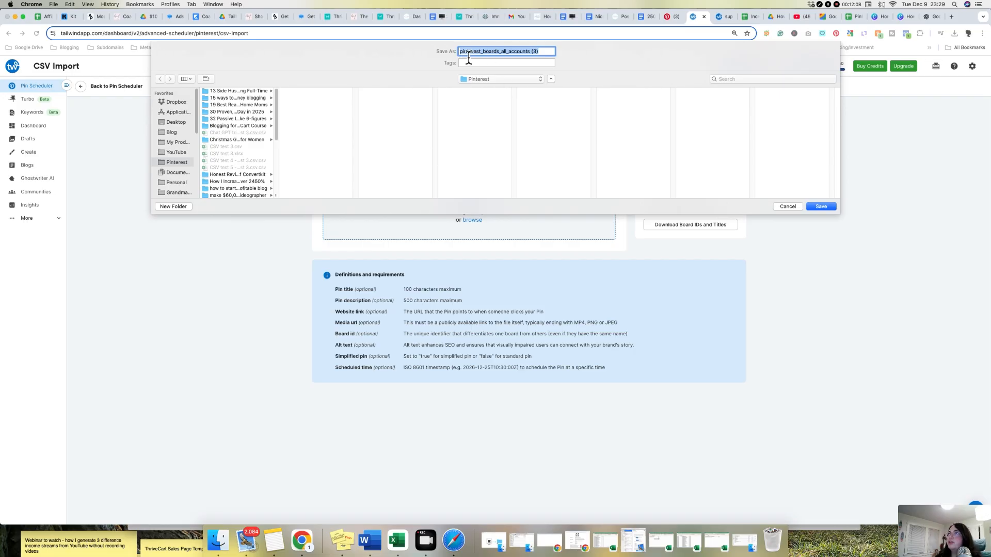
{"action": "left_click", "coordinate": [807, 206]}
{"action": "mouse_move", "coordinate": [894, 60]}
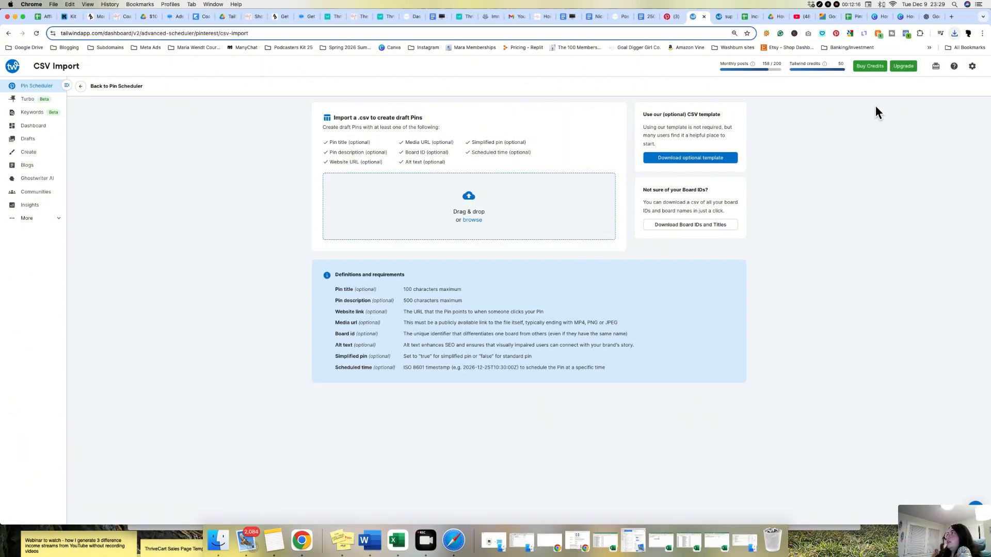
Step: Switch to the pinterest_boards_all_accounts (2) workbook in Excel and widen the board_id column to inspect the IDs
{"action": "key", "text": "super+t"}
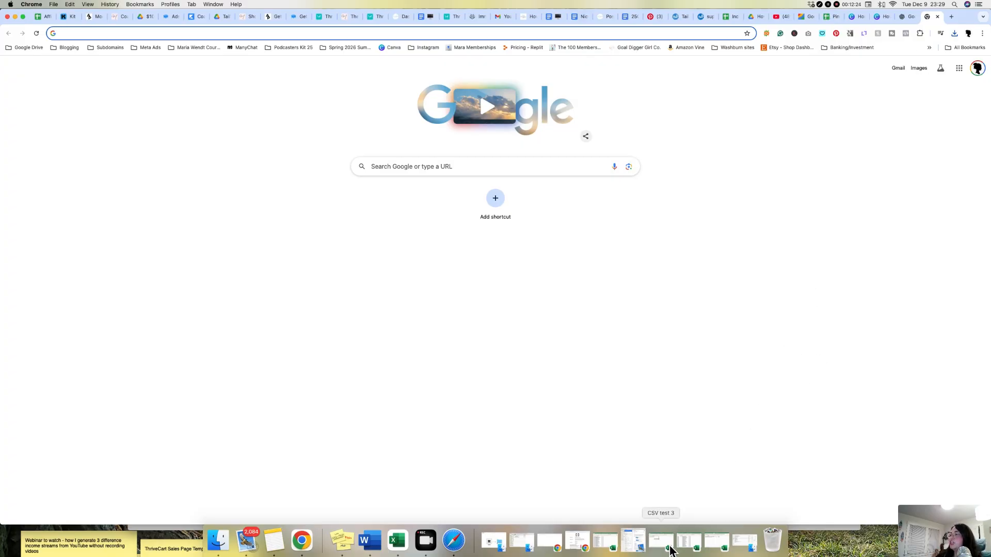
{"action": "left_click", "coordinate": [613, 542]}
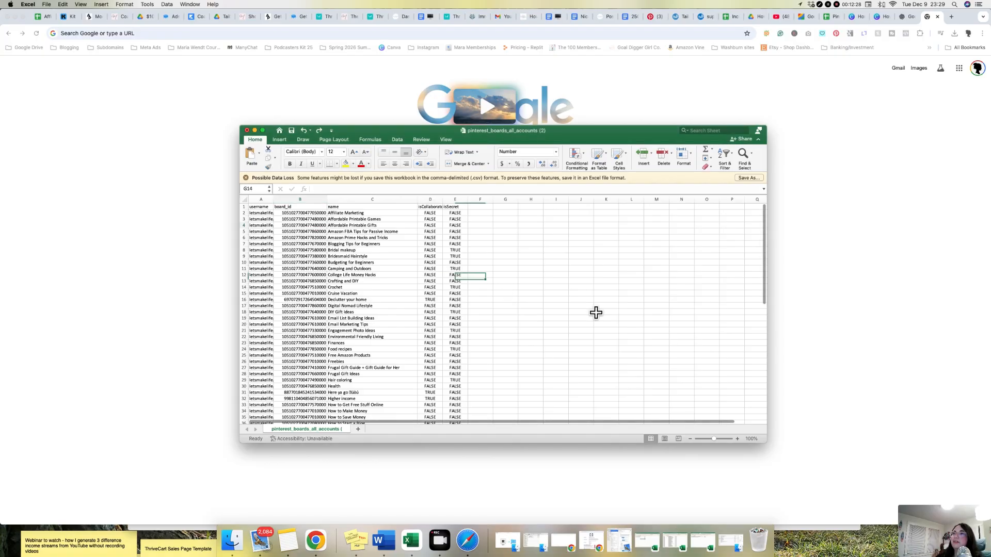
{"action": "left_click", "coordinate": [317, 213]}
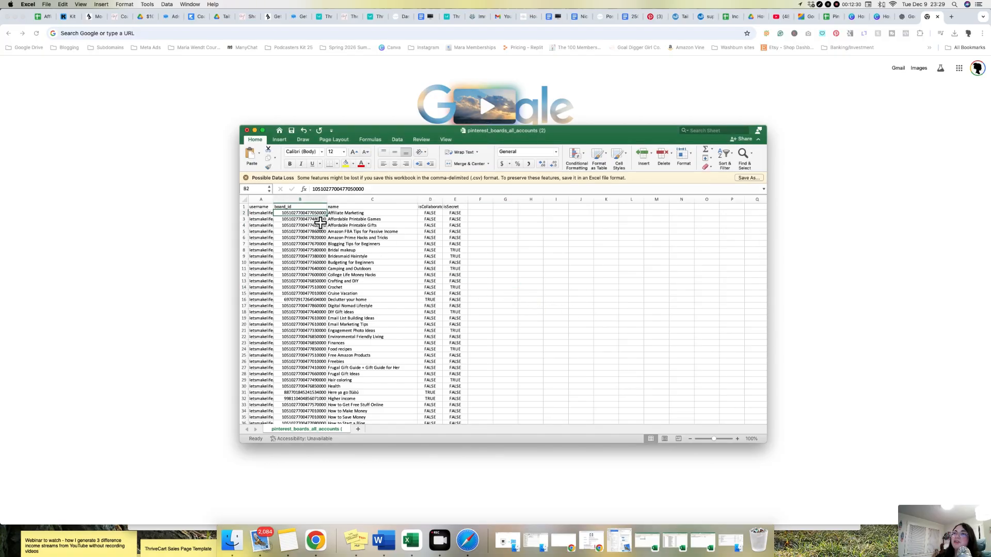
{"action": "left_click_drag", "start_coordinate": [490, 132], "coordinate": [540, 106]}
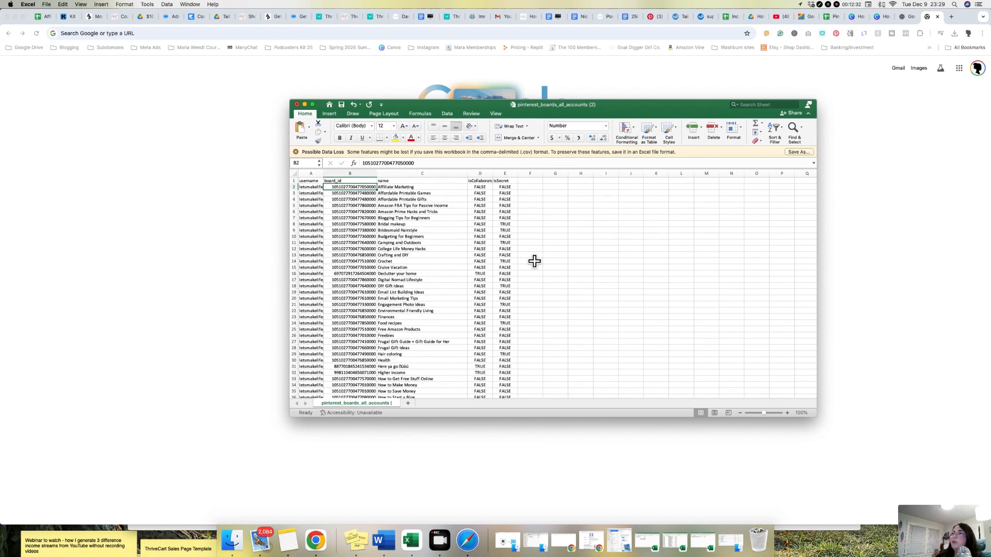
{"action": "left_click", "coordinate": [554, 255]}
{"action": "left_click_drag", "start_coordinate": [377, 174], "coordinate": [440, 178]}
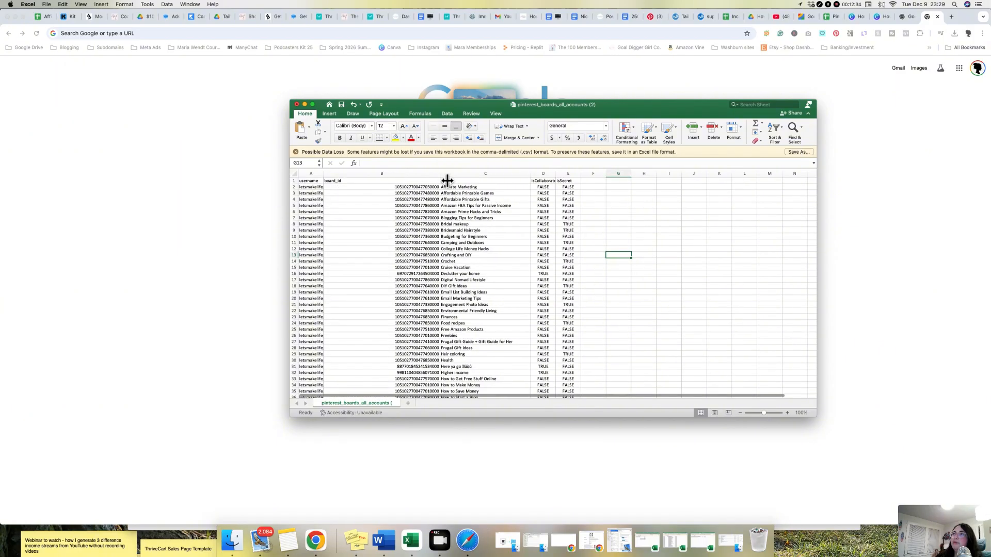
Step: Try the General format on the first board_id value and restore it to Number with no decimal places
{"action": "left_click", "coordinate": [397, 189]}
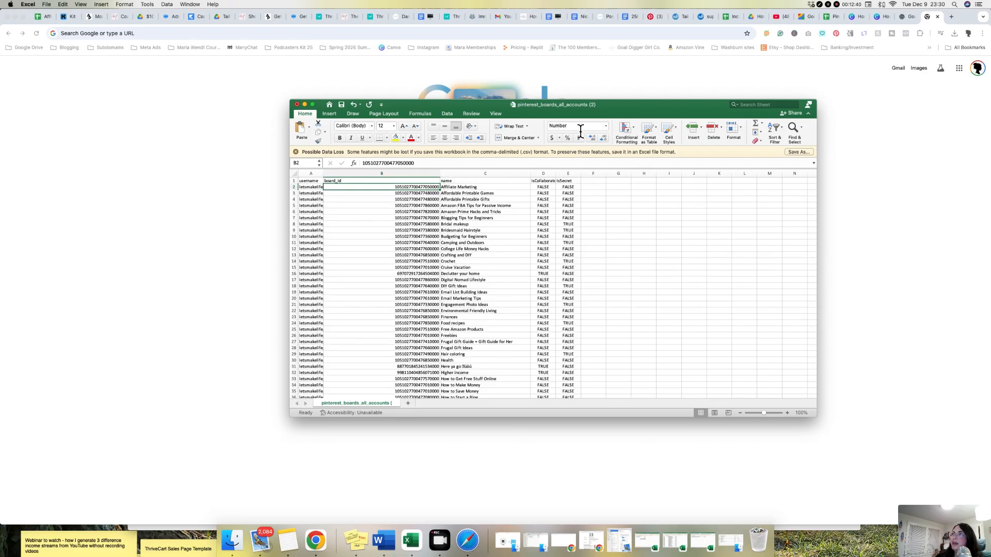
{"action": "left_click", "coordinate": [606, 126]}
{"action": "left_click", "coordinate": [586, 138]}
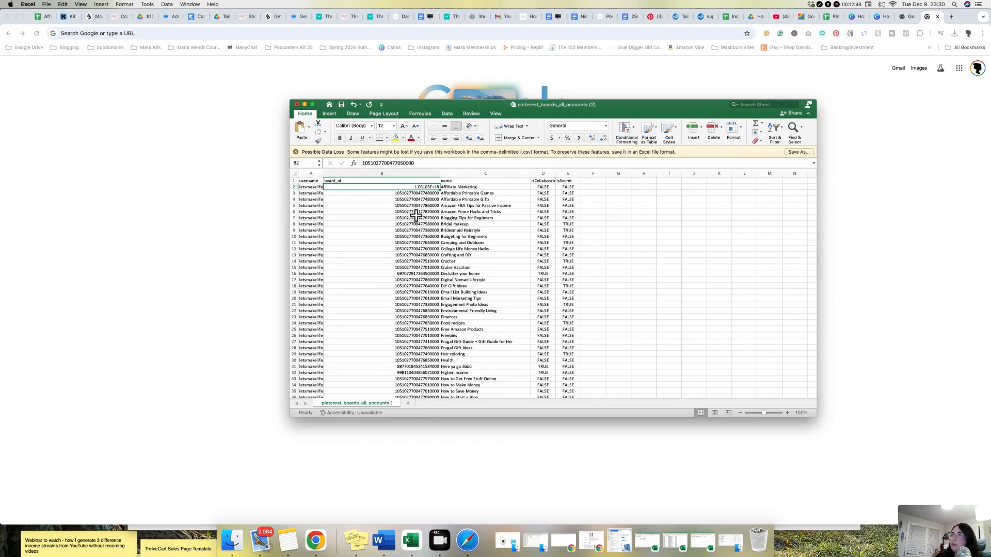
{"action": "left_click", "coordinate": [606, 126]}
{"action": "left_click", "coordinate": [588, 154]}
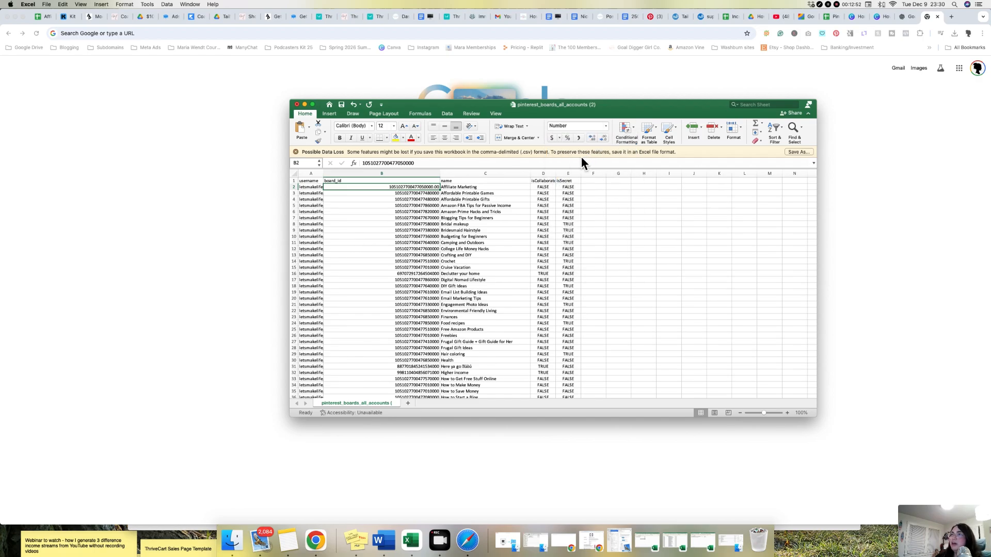
{"action": "left_click", "coordinate": [605, 140]}
{"action": "left_click", "coordinate": [605, 140]}
{"action": "left_click", "coordinate": [389, 201]}
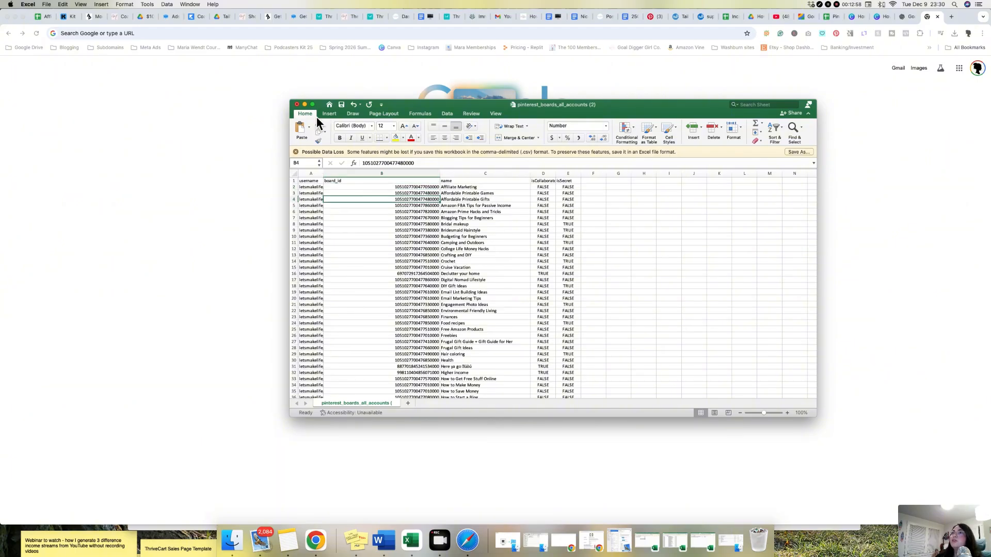
Step: Put the Excel window away and upload pinterest_boards_all_accounts (3).csv from the Pinterest folder into Google Sheets
{"action": "left_click", "coordinate": [305, 104]}
{"action": "left_click", "coordinate": [226, 127]}
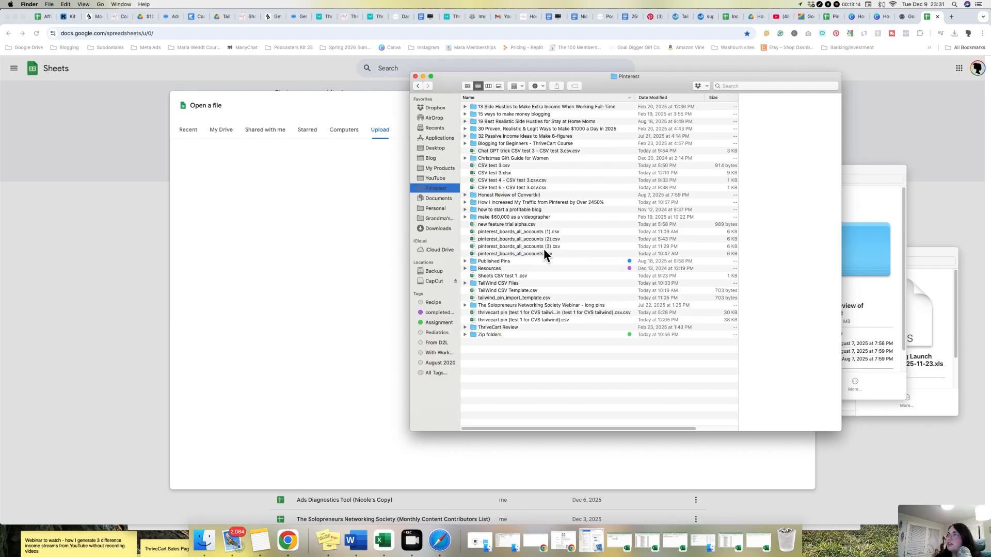
{"action": "left_click_drag", "start_coordinate": [500, 255], "coordinate": [333, 252]}
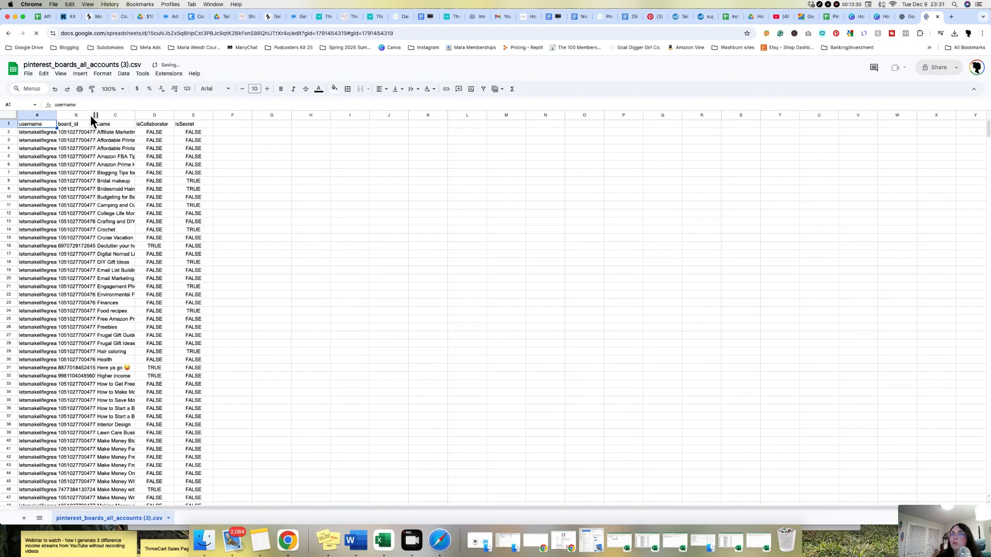
Step: Widen the board_id and name columns until the full board IDs and most board names are readable
{"action": "left_click", "coordinate": [92, 116]}
{"action": "left_click_drag", "start_coordinate": [97, 116], "coordinate": [179, 118]}
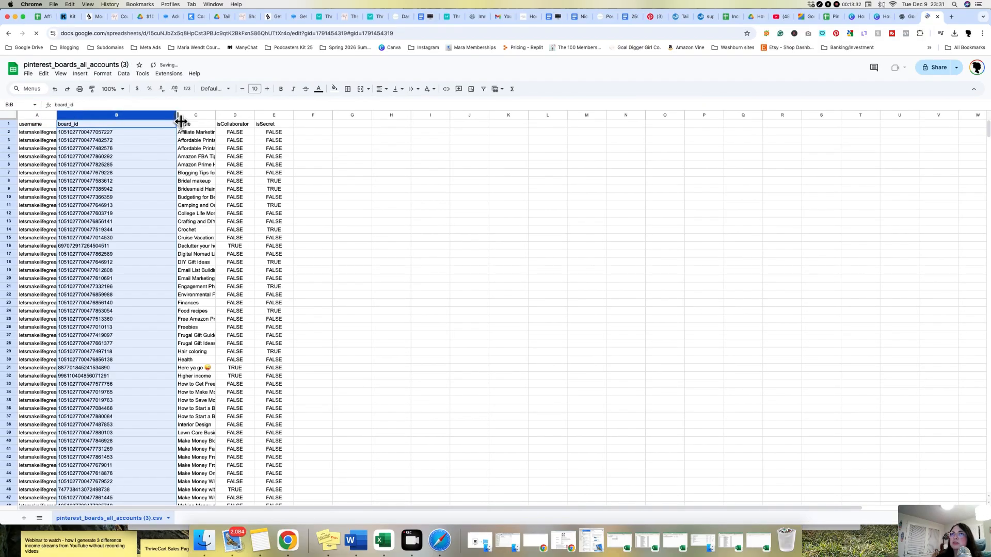
{"action": "left_click", "coordinate": [508, 392]}
{"action": "scroll", "coordinate": [157, 323], "scroll_direction": "down", "scroll_amount": 5}
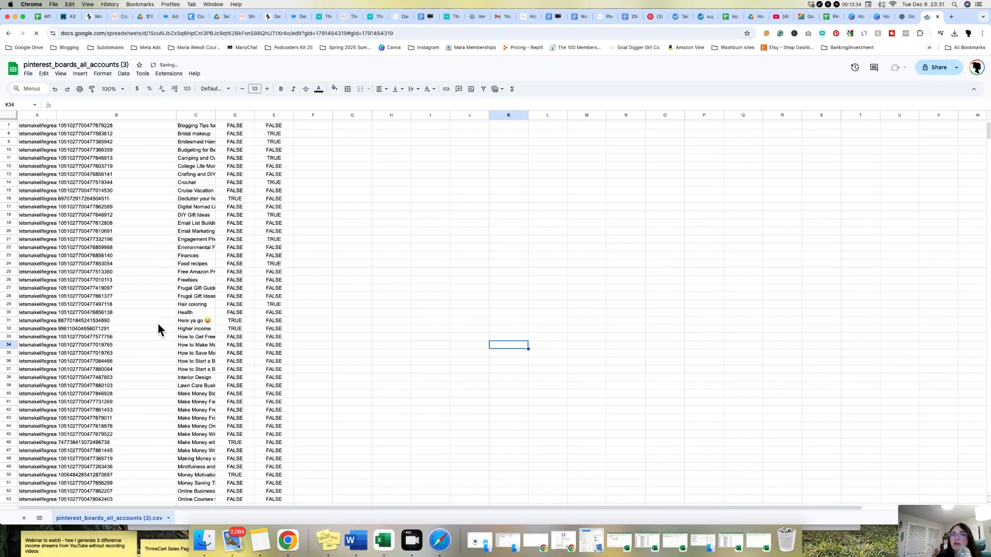
{"action": "scroll", "coordinate": [156, 323], "scroll_direction": "up", "scroll_amount": 5}
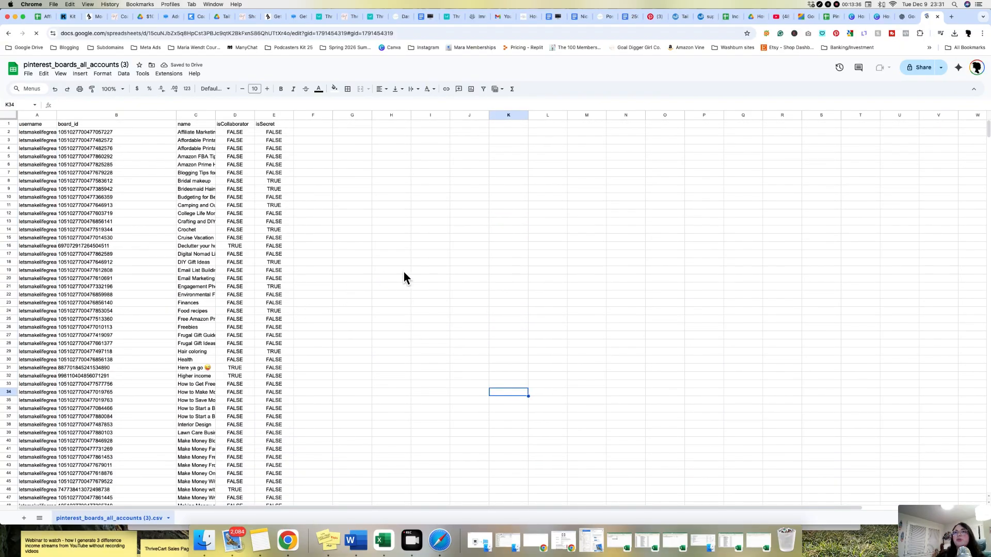
{"action": "left_click_drag", "start_coordinate": [216, 115], "coordinate": [253, 115]}
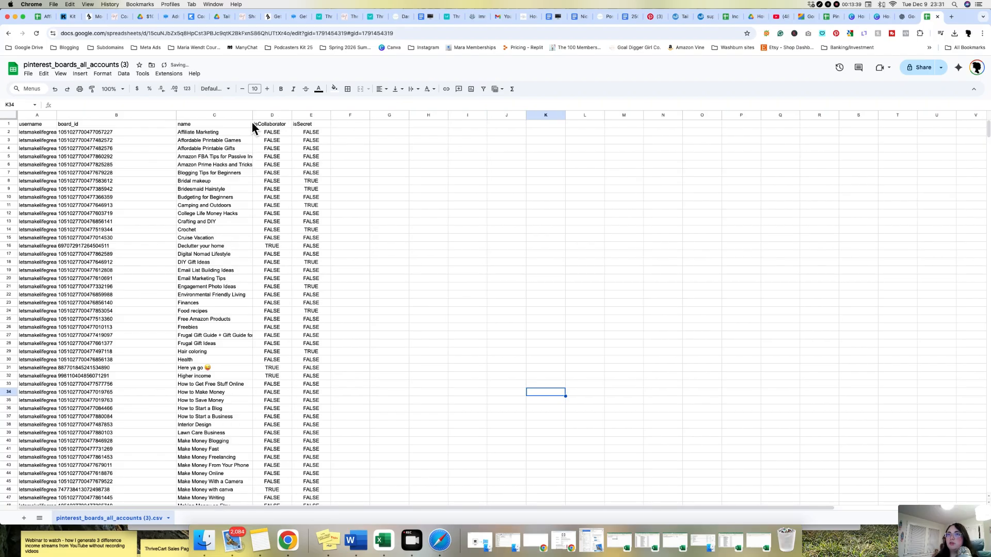
Step: Select the rows for DIY Gift Ideas, Email Marketing Tips, Food recipes, Free Amazon Products and Freebies and open their delete options
{"action": "left_click", "coordinate": [9, 304]}
{"action": "left_click", "coordinate": [15, 312]}
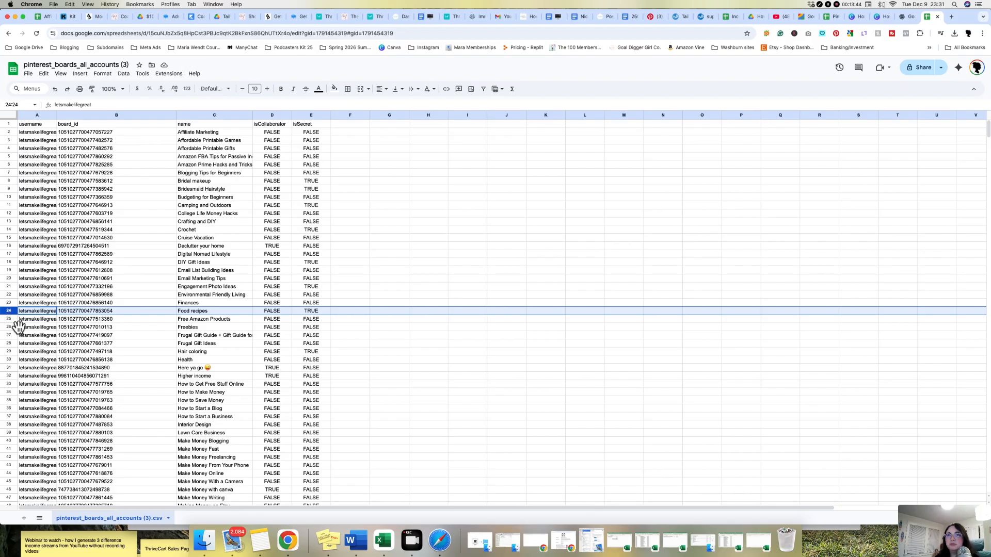
{"action": "left_click", "coordinate": [15, 320], "text": "super"}
{"action": "left_click", "coordinate": [14, 328], "text": "super"}
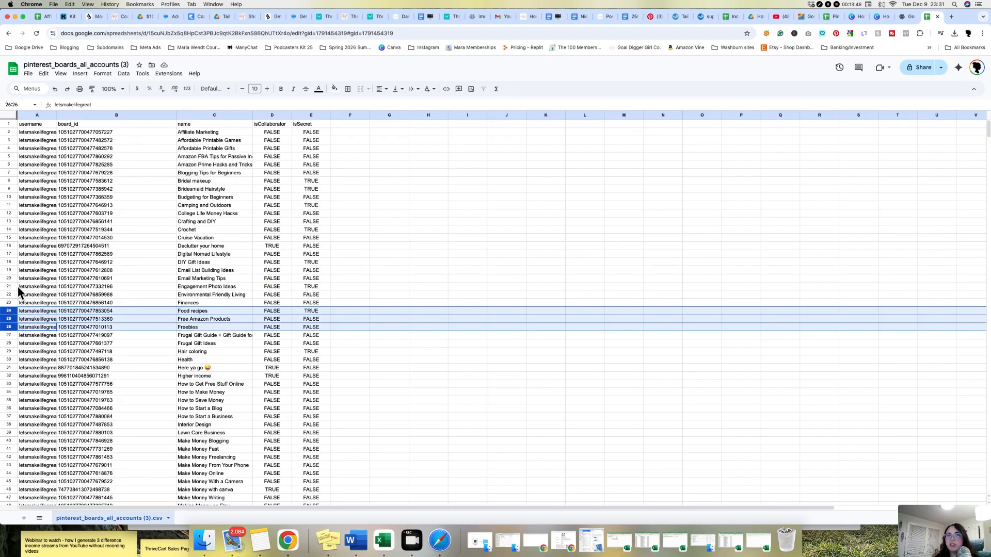
{"action": "left_click_drag", "start_coordinate": [15, 283], "coordinate": [12, 339]}
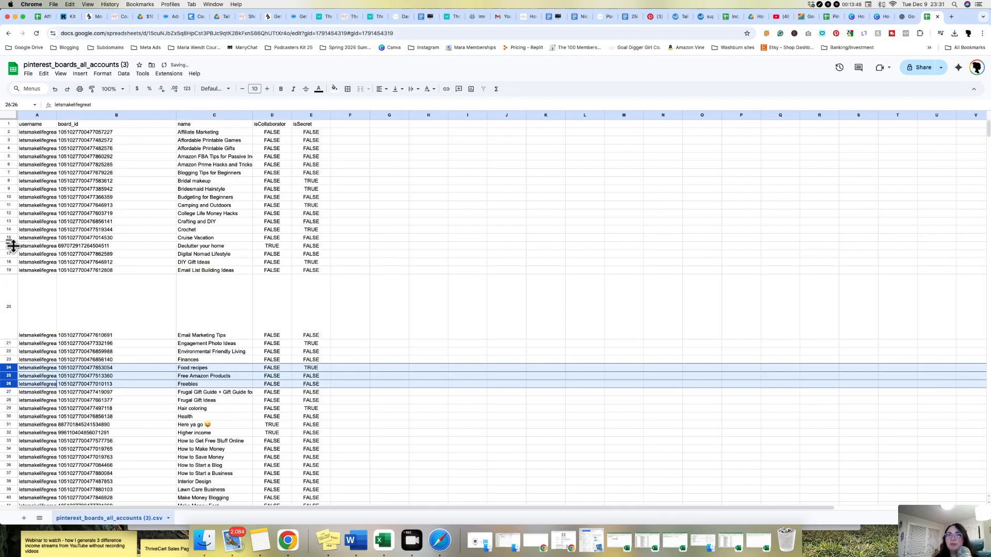
{"action": "left_click", "coordinate": [11, 262], "text": "super"}
{"action": "left_click", "coordinate": [15, 280], "text": "super"}
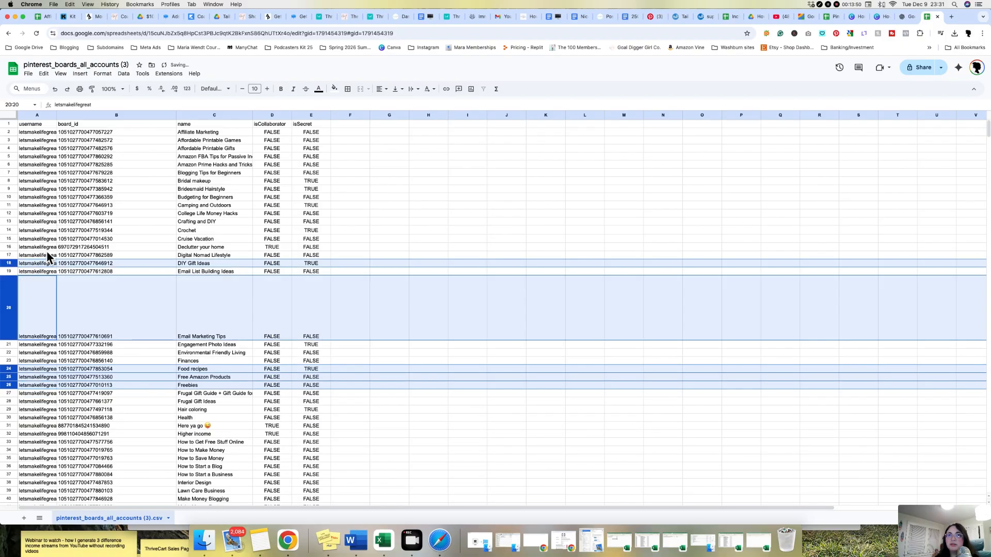
{"action": "right_click", "coordinate": [21, 293]}
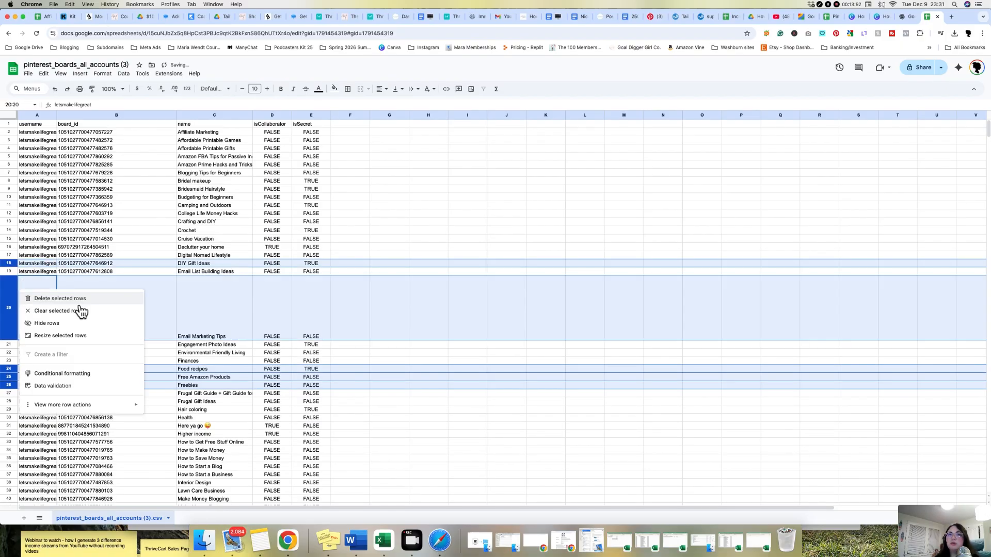
{"action": "left_click", "coordinate": [428, 393]}
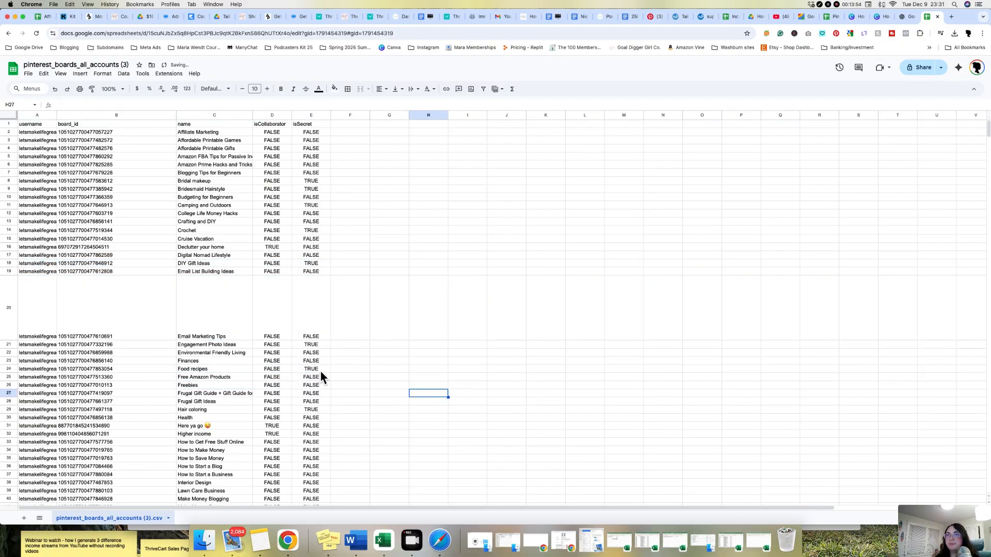
Step: Undo the accidental height change of the Email Marketing Tips row
{"action": "key", "text": "super+z"}
{"action": "key", "text": "super+z"}
{"action": "key", "text": "super+z"}
{"action": "left_click", "coordinate": [368, 370]}
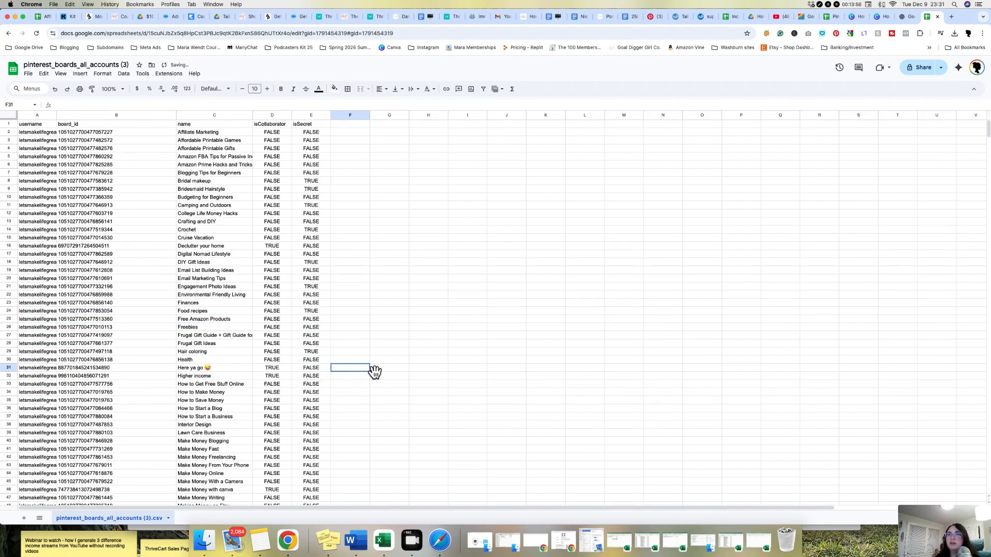
Step: Select the board IDs and names from Affiliate Marketing to How to Start a Blog, and check ChatGPT's randomized ID list
{"action": "left_click", "coordinate": [128, 133]}
{"action": "left_click_drag", "start_coordinate": [128, 136], "coordinate": [215, 408]}
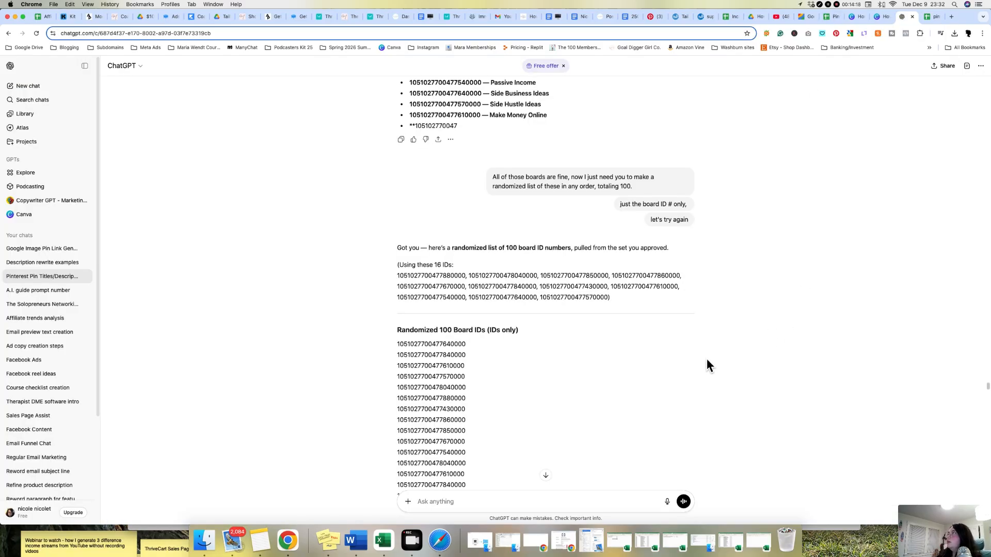
{"action": "left_click_drag", "start_coordinate": [461, 430], "coordinate": [392, 349]}
{"action": "left_click", "coordinate": [656, 379]}
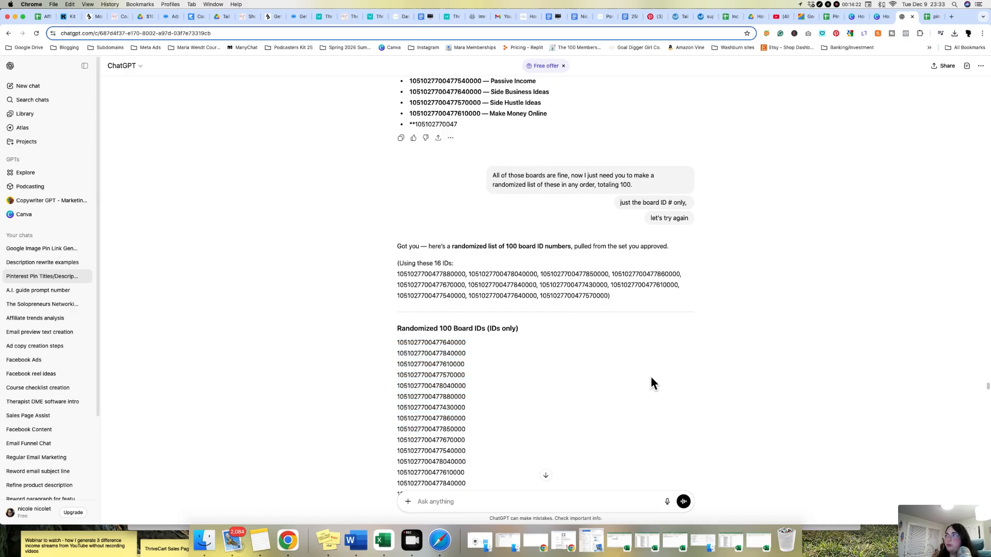
Step: Highlight the board IDs and names pasted into the earlier ChatGPT prompt and compare them with the uploaded board list sheet
{"action": "scroll", "coordinate": [652, 382], "scroll_direction": "up", "scroll_amount": 15}
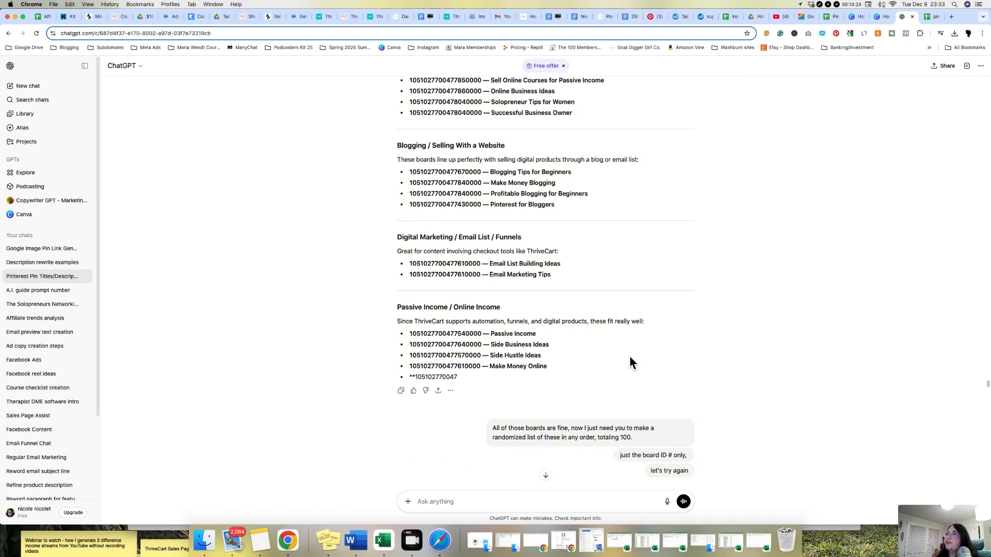
{"action": "scroll", "coordinate": [654, 364], "scroll_direction": "up", "scroll_amount": 10}
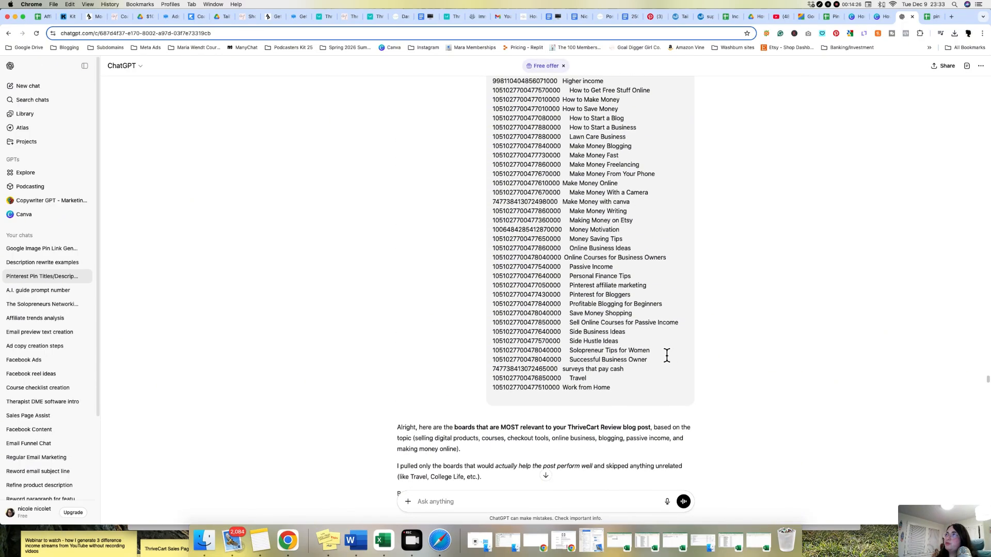
{"action": "left_click_drag", "start_coordinate": [494, 96], "coordinate": [611, 320]}
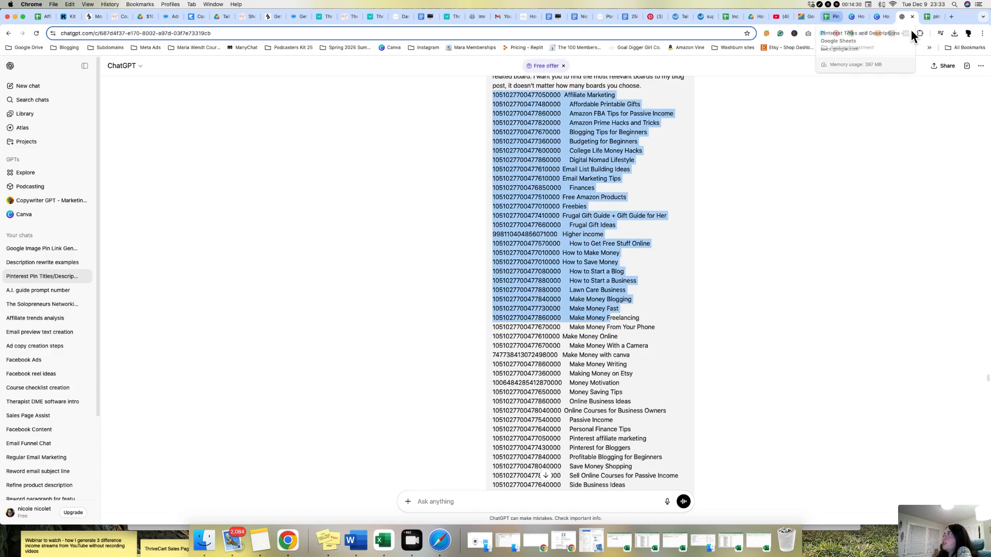
{"action": "left_click", "coordinate": [933, 18]}
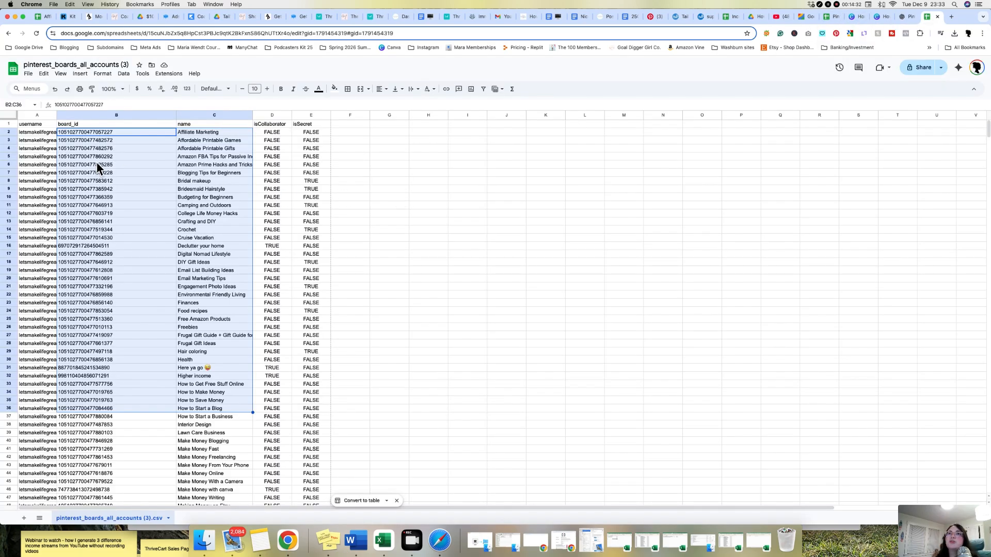
{"action": "left_click", "coordinate": [909, 17]}
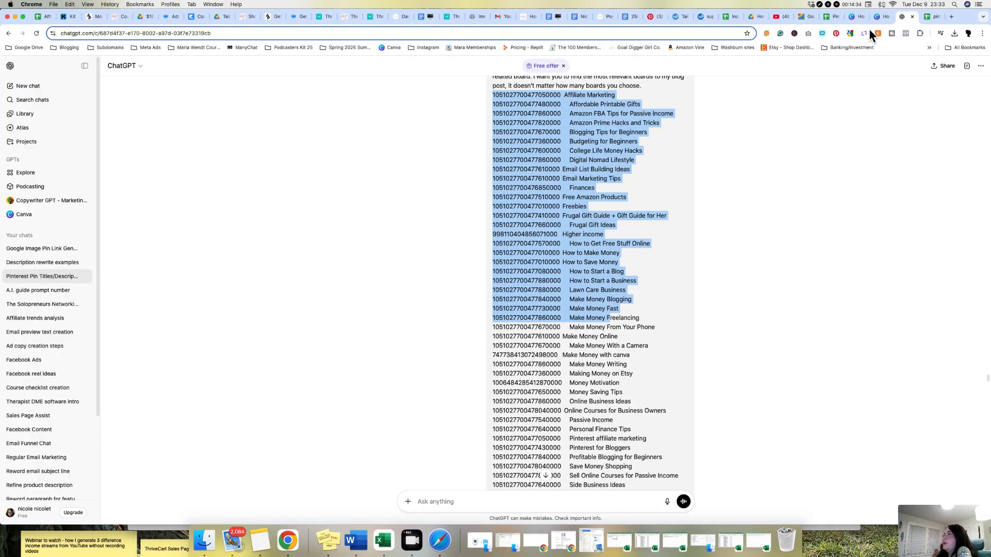
Step: Read the earlier prompt asking for relevant boards, ChatGPT's curated ThriveCart board selection and the follow-up request for a randomized list
{"action": "scroll", "coordinate": [667, 286], "scroll_direction": "up", "scroll_amount": 3}
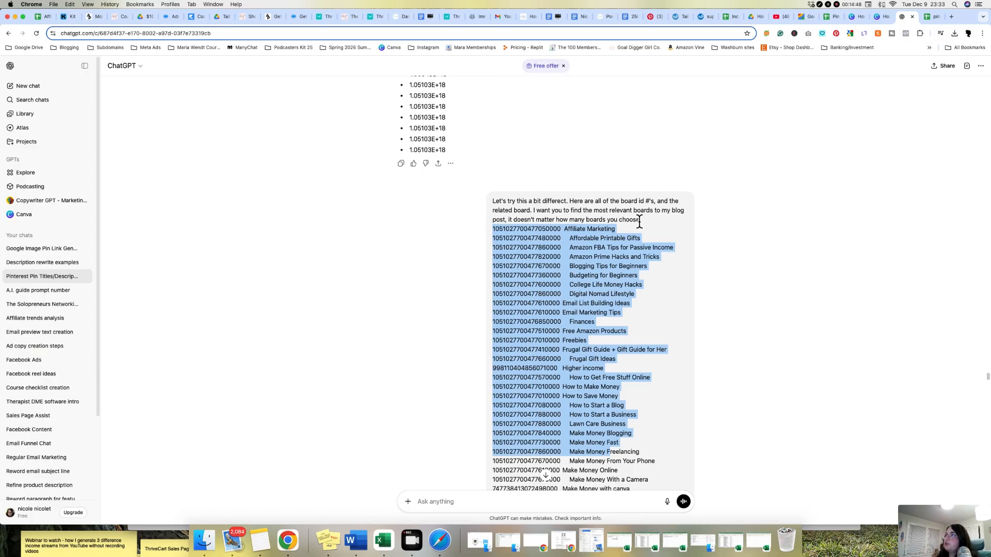
{"action": "scroll", "coordinate": [645, 281], "scroll_direction": "down", "scroll_amount": 1}
{"action": "scroll", "coordinate": [627, 282], "scroll_direction": "down", "scroll_amount": 5}
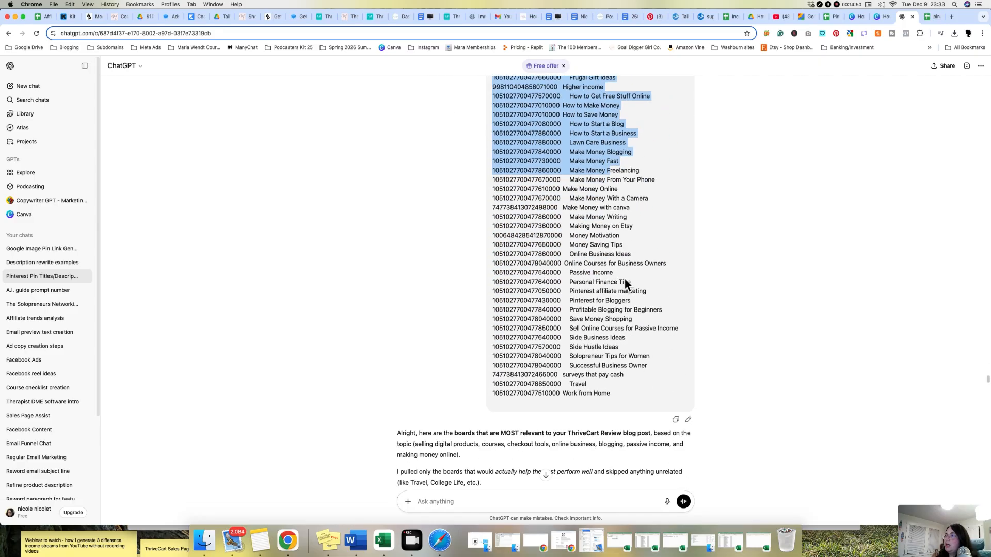
{"action": "scroll", "coordinate": [537, 196], "scroll_direction": "down", "scroll_amount": 4}
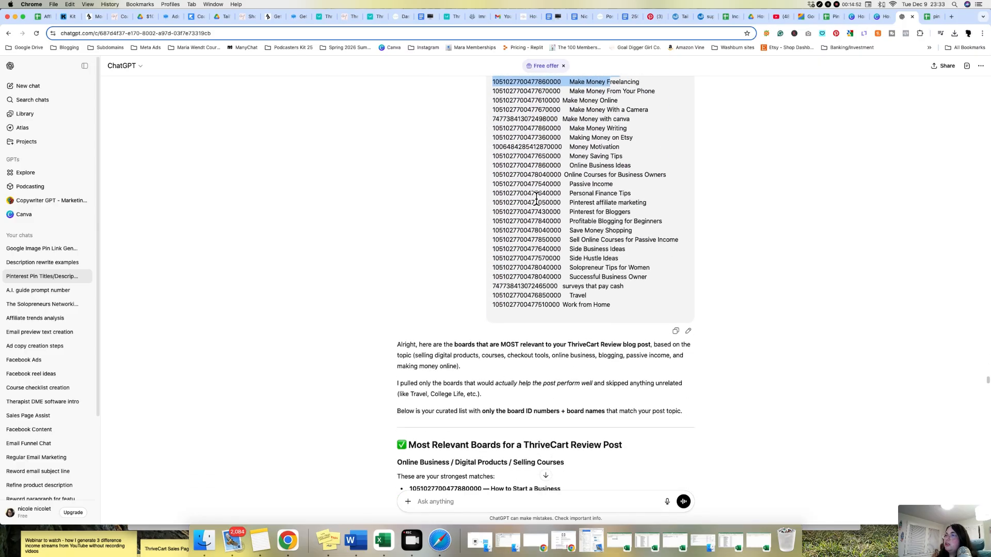
{"action": "scroll", "coordinate": [539, 253], "scroll_direction": "down", "scroll_amount": 2}
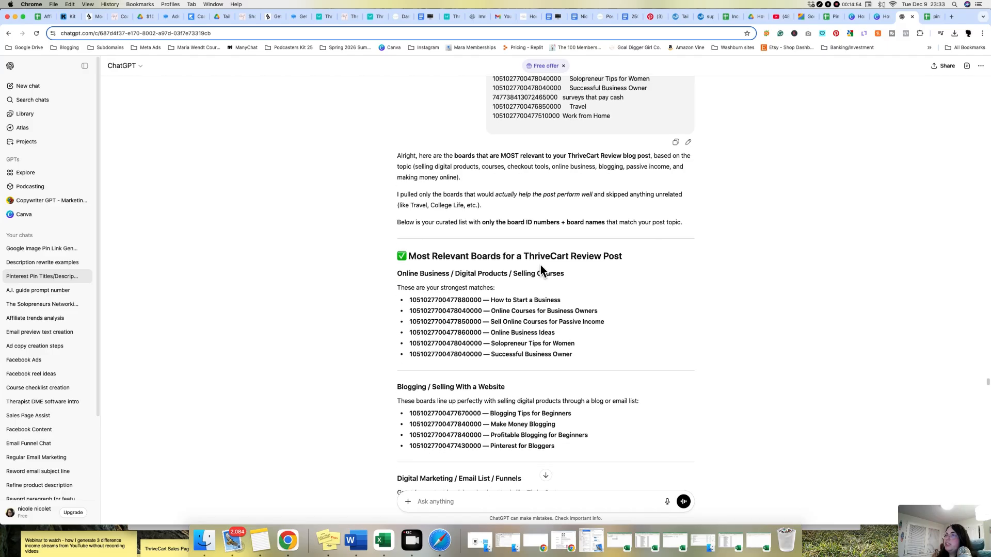
{"action": "scroll", "coordinate": [528, 265], "scroll_direction": "down", "scroll_amount": 2}
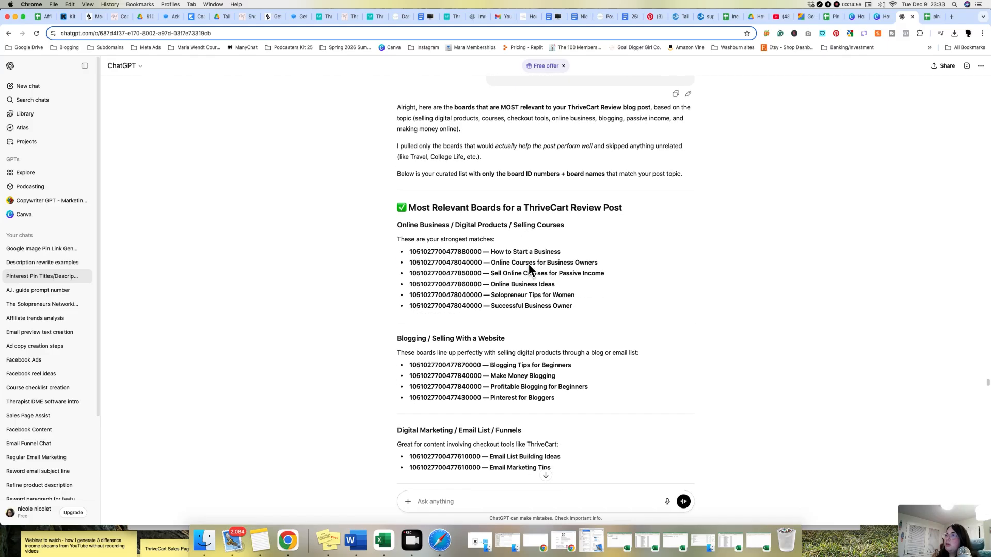
{"action": "scroll", "coordinate": [528, 264], "scroll_direction": "down", "scroll_amount": 5}
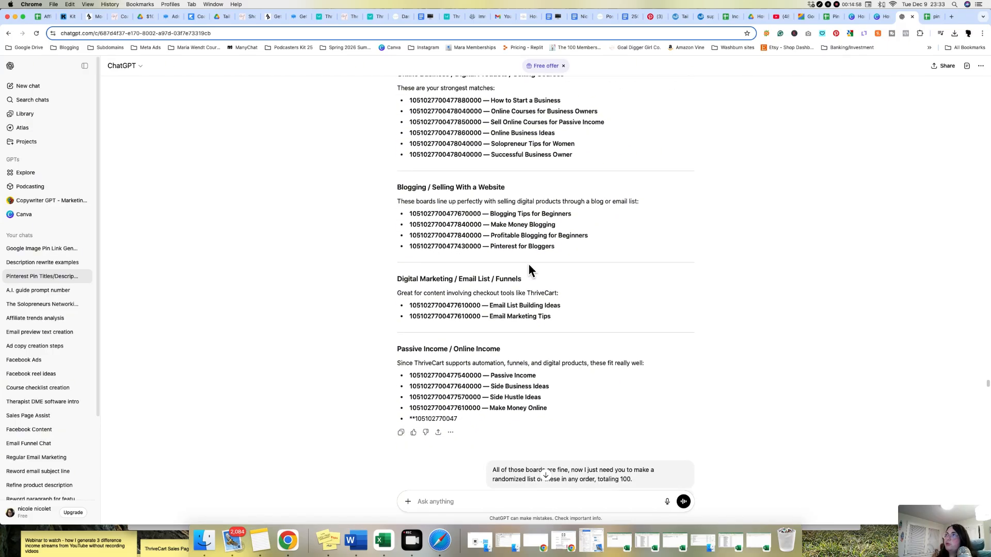
{"action": "scroll", "coordinate": [528, 266], "scroll_direction": "down", "scroll_amount": 5}
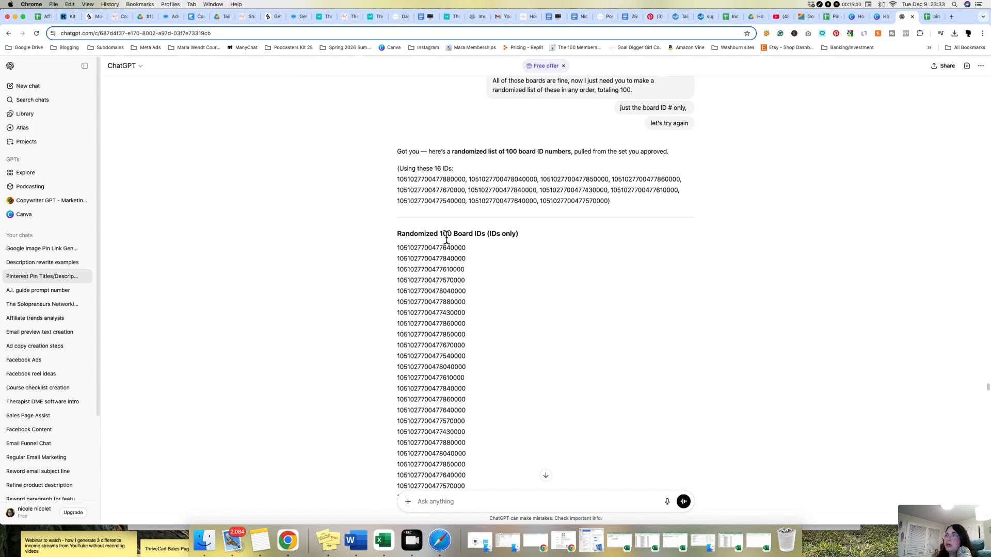
Step: Highlight the heading and the full randomized list of 100 board IDs in the ChatGPT reply
{"action": "left_click_drag", "start_coordinate": [445, 237], "coordinate": [491, 237]}
{"action": "scroll", "coordinate": [402, 258], "scroll_direction": "down", "scroll_amount": 1}
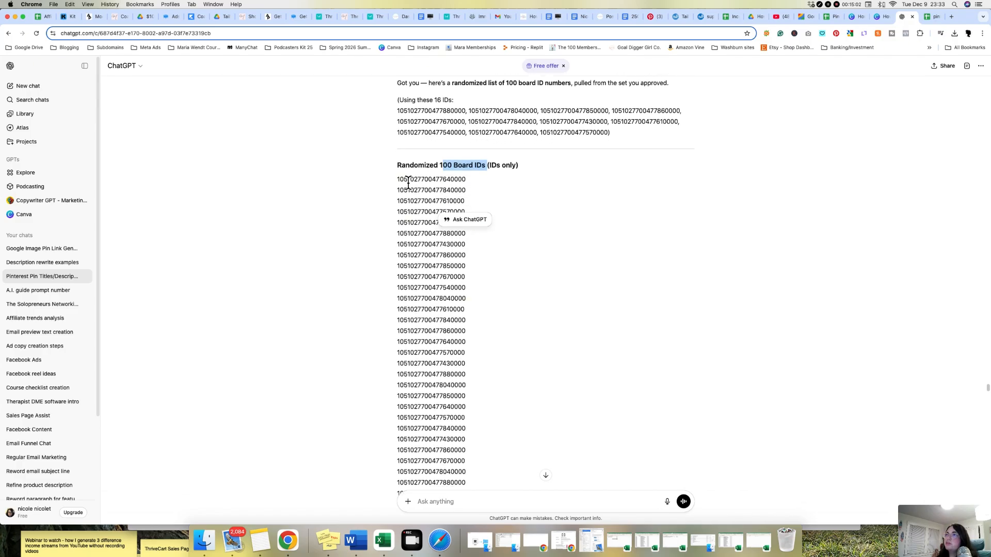
{"action": "left_click_drag", "start_coordinate": [398, 179], "coordinate": [480, 525]}
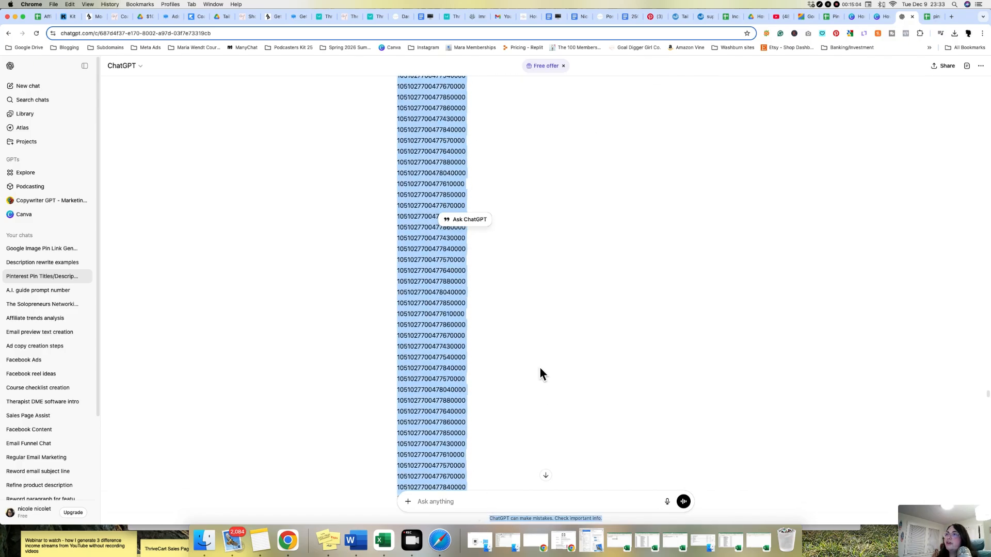
{"action": "scroll", "coordinate": [411, 350], "scroll_direction": "down", "scroll_amount": 12}
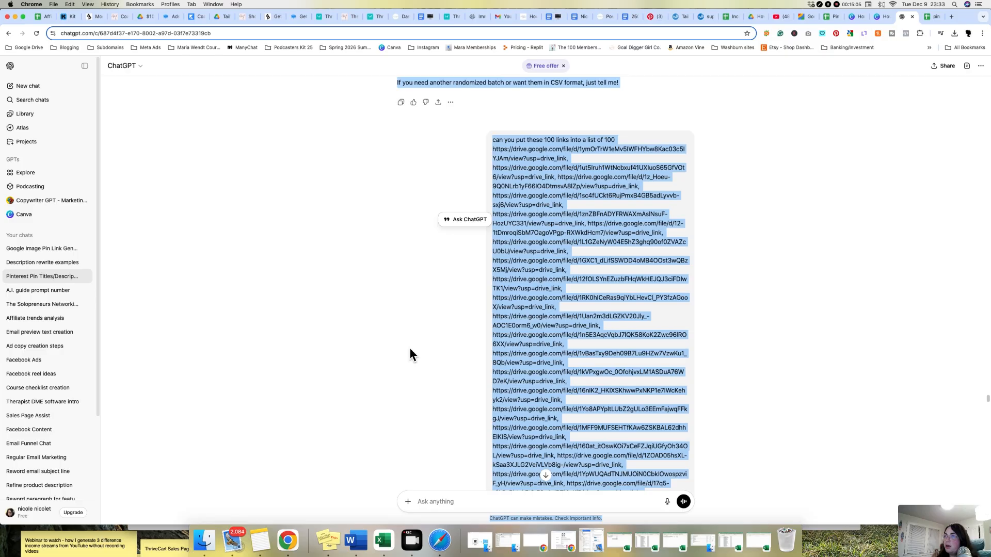
Step: Switch to the Increase Pinterest Pin Traffic (#1-50) spreadsheet and check its media_url and board_id columns
{"action": "left_click", "coordinate": [834, 21]}
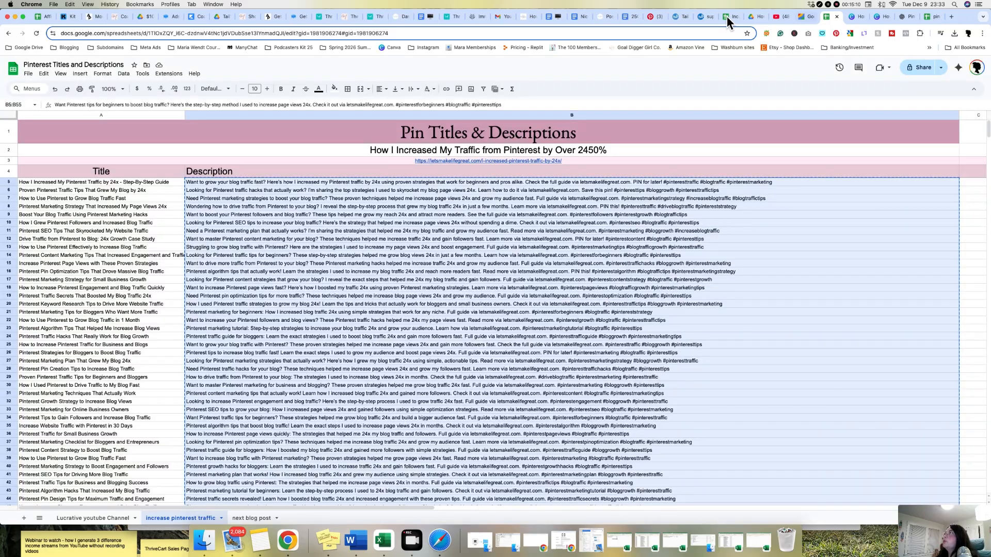
{"action": "left_click", "coordinate": [726, 17]}
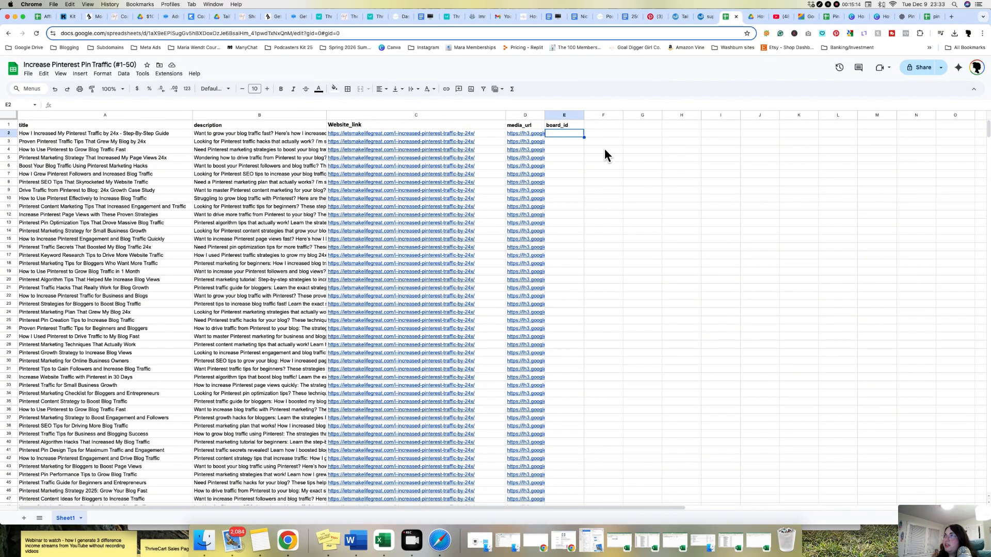
{"action": "mouse_move", "coordinate": [537, 244]}
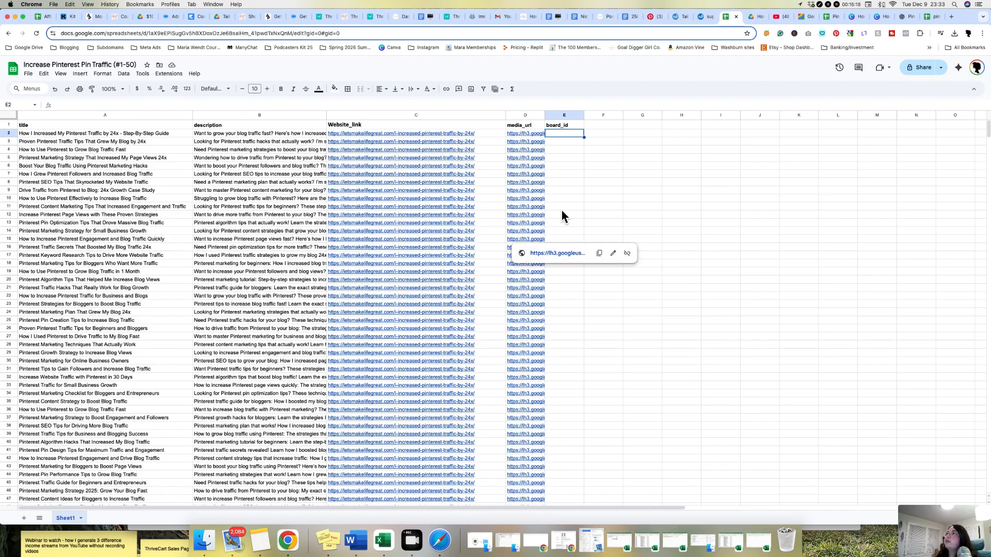
{"action": "left_click", "coordinate": [654, 208]}
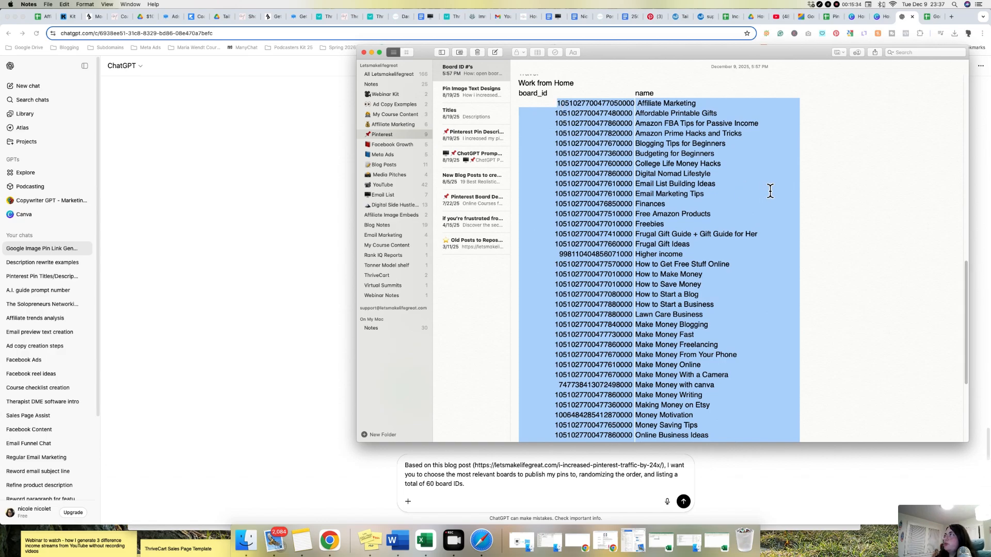
Step: Select every board ID and name from Affiliate Marketing to Work from Home in the Board ID #'s note
{"action": "scroll", "coordinate": [733, 230], "scroll_direction": "down", "scroll_amount": 5}
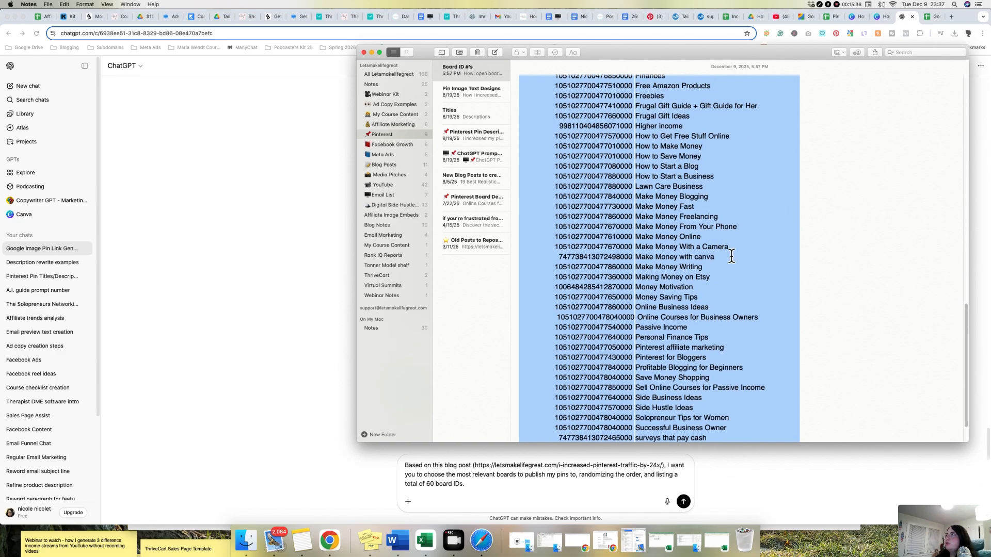
{"action": "scroll", "coordinate": [640, 248], "scroll_direction": "up", "scroll_amount": 5}
{"action": "left_click", "coordinate": [646, 169]}
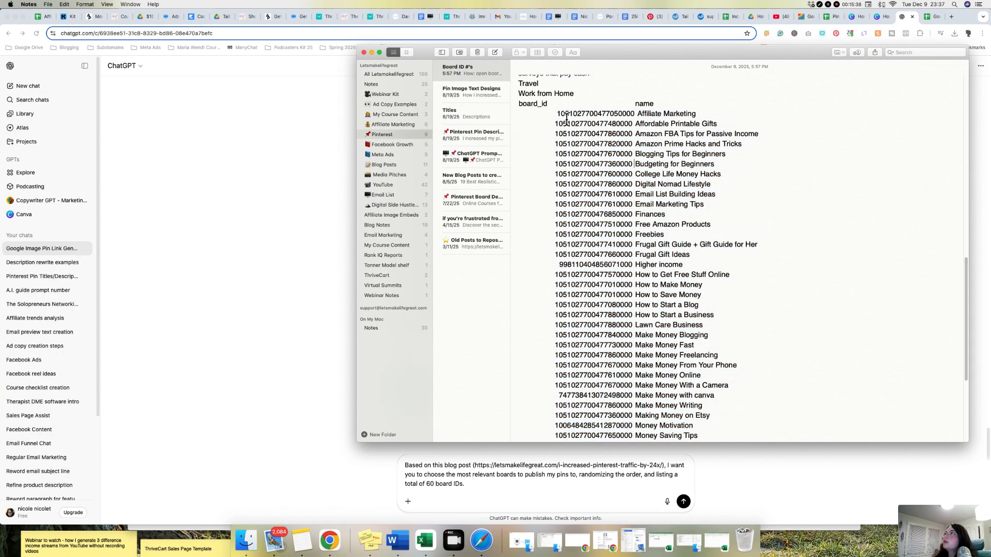
{"action": "left_click_drag", "start_coordinate": [555, 114], "coordinate": [624, 419]}
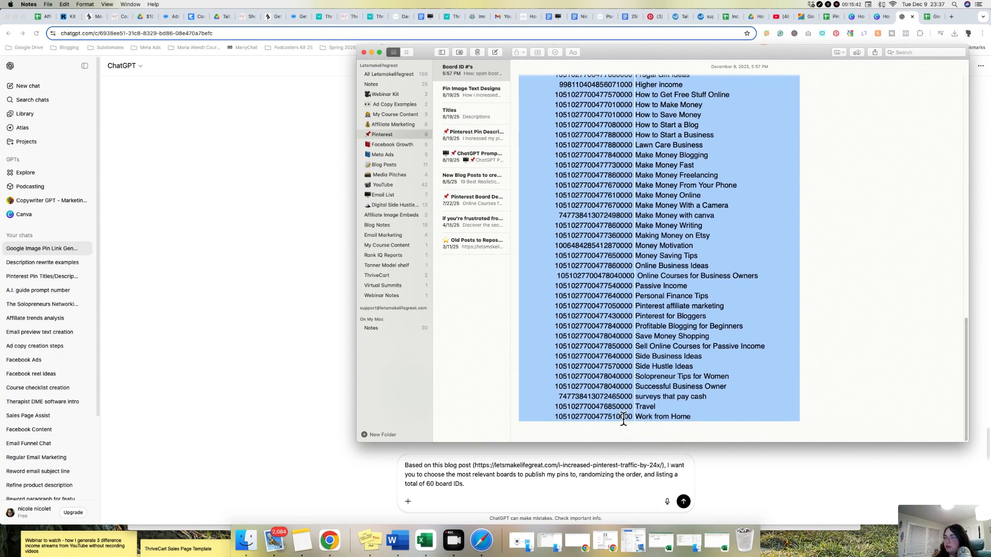
Step: Append "Here are thost boards" and the copied board list to the 60-board-ID prompt in ChatGPT and send it
{"action": "left_click", "coordinate": [332, 352]}
{"action": "left_click_drag", "start_coordinate": [472, 483], "coordinate": [370, 458]}
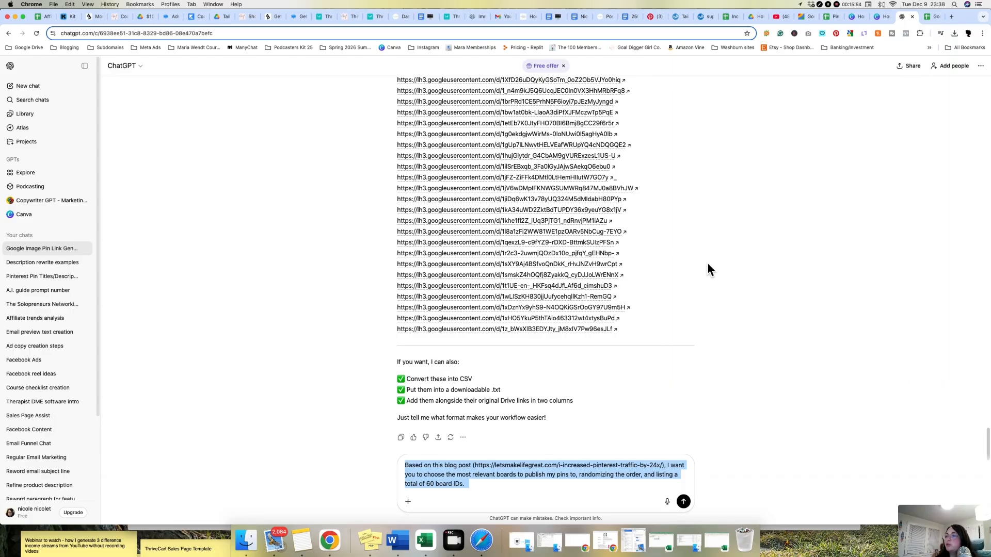
{"action": "left_click", "coordinate": [483, 494]}
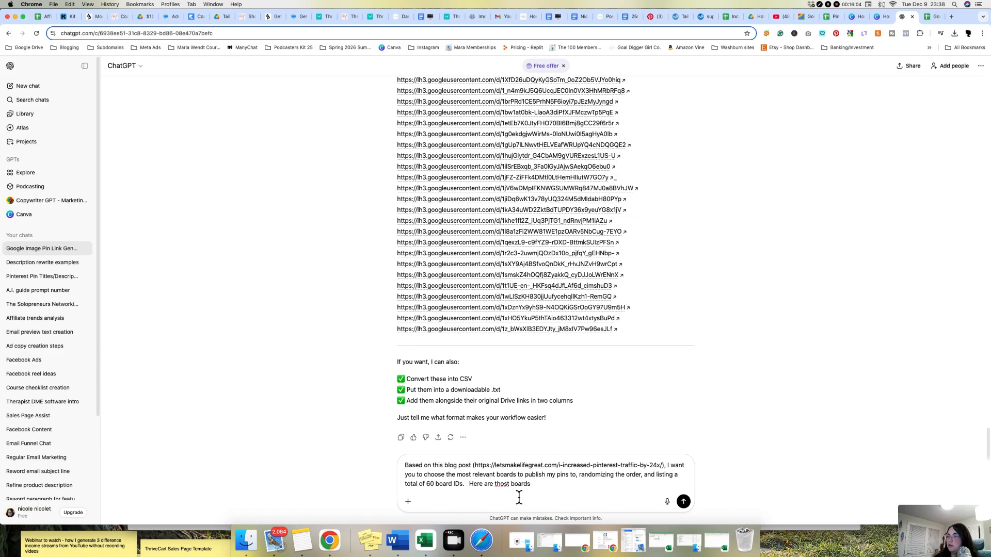
{"action": "key", "text": "super+v"}
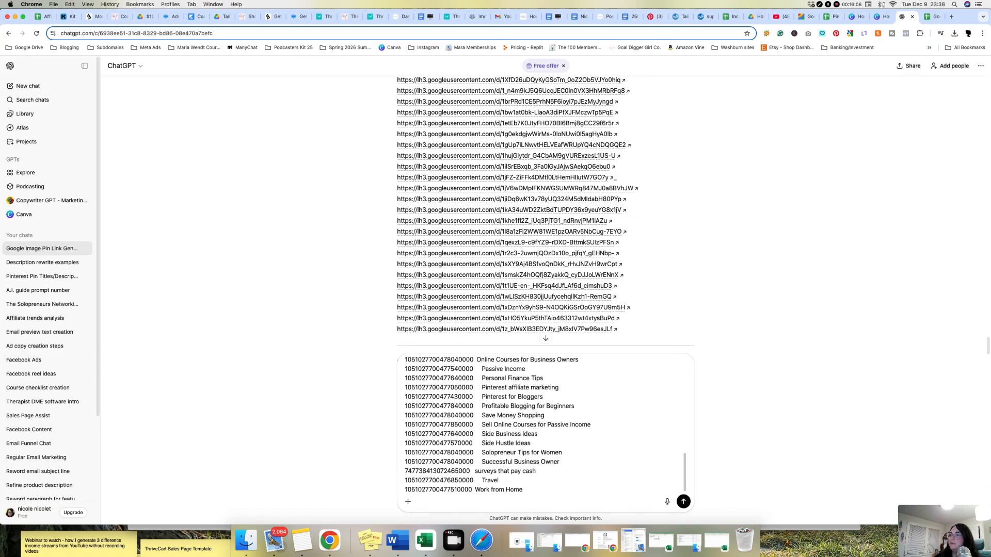
{"action": "key", "text": "Return"}
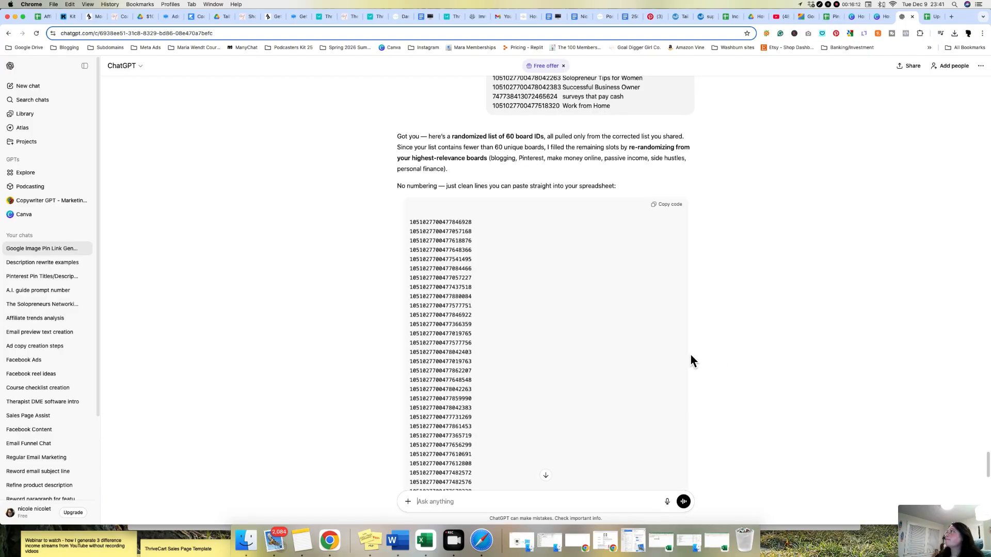
Step: Copy the 60 randomized board IDs from ChatGPT into the board_id column of Increase Pinterest Pin Traffic (#1-50), starting at E2
{"action": "scroll", "coordinate": [690, 352], "scroll_direction": "down", "scroll_amount": 3}
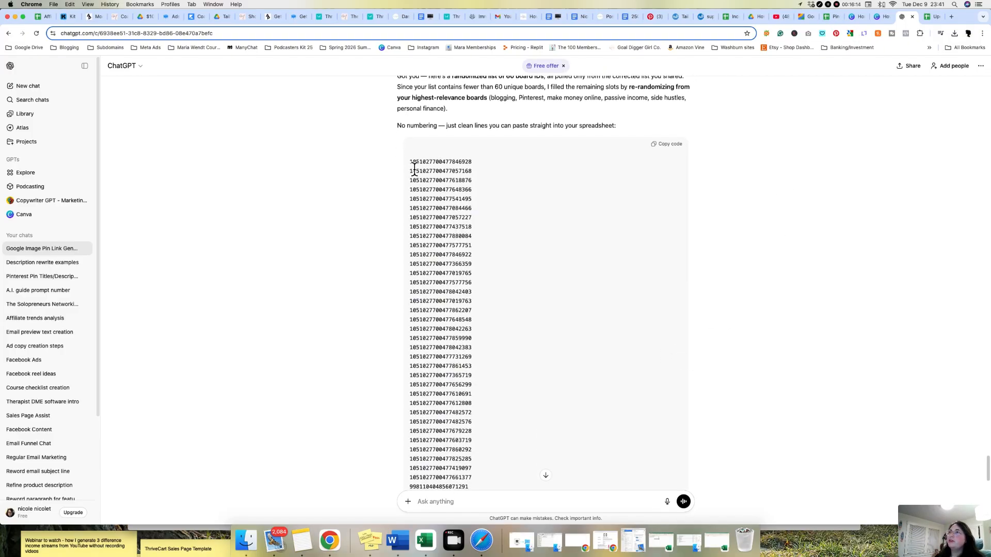
{"action": "left_click_drag", "start_coordinate": [411, 162], "coordinate": [512, 417]}
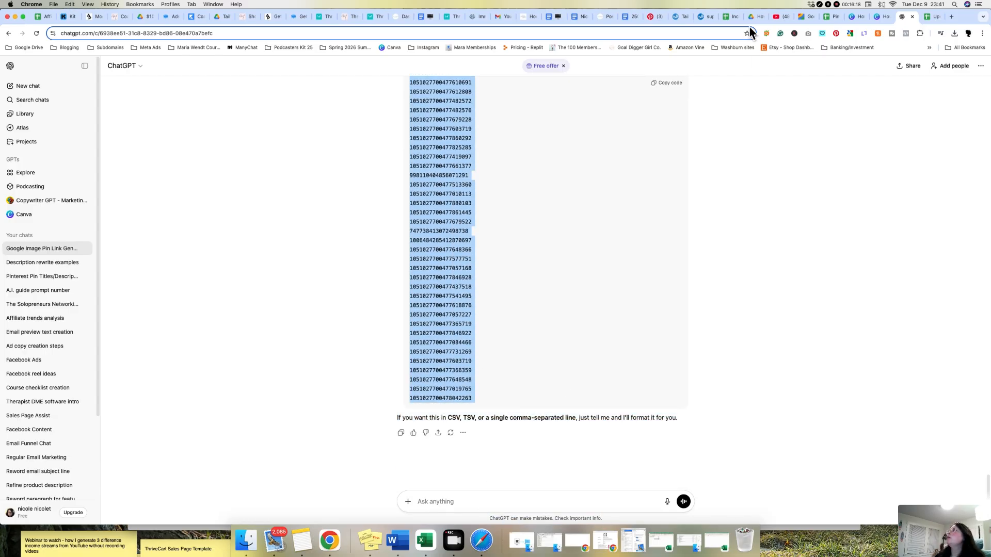
{"action": "left_click", "coordinate": [725, 17]}
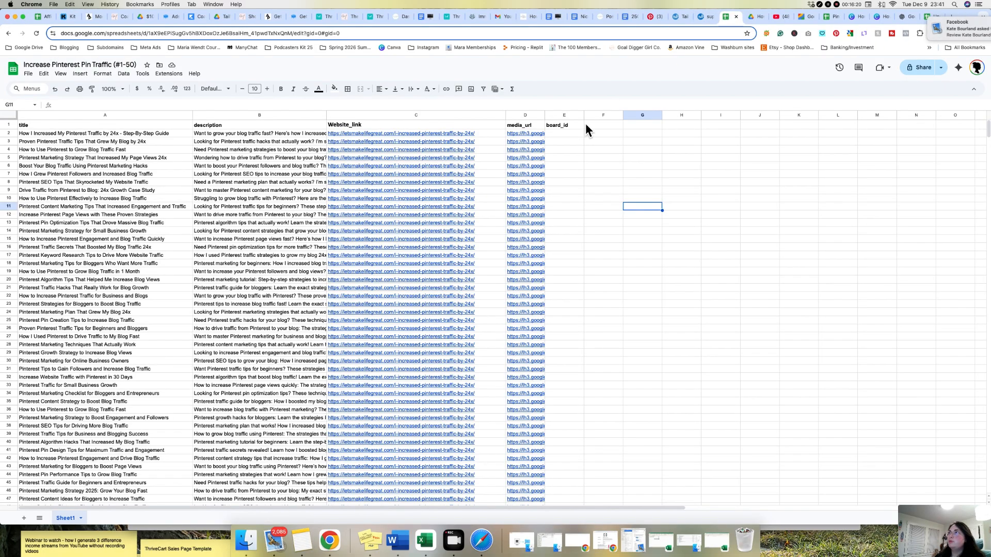
{"action": "left_click", "coordinate": [564, 136]}
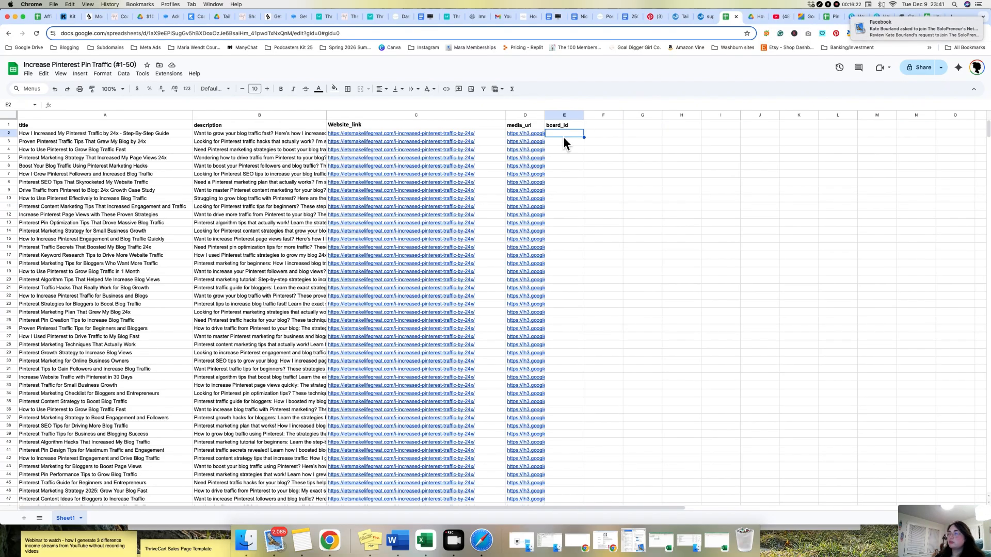
{"action": "key", "text": "super+v"}
Step: Clear the surplus board IDs below the last pin row, in cells E53 to E66
{"action": "scroll", "coordinate": [655, 246], "scroll_direction": "down", "scroll_amount": 10}
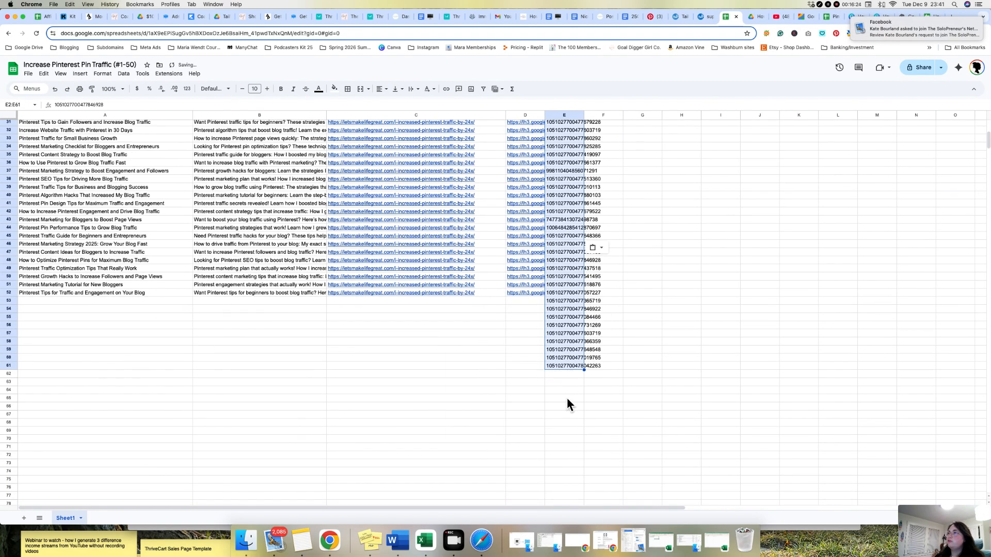
{"action": "left_click_drag", "start_coordinate": [568, 402], "coordinate": [576, 310]}
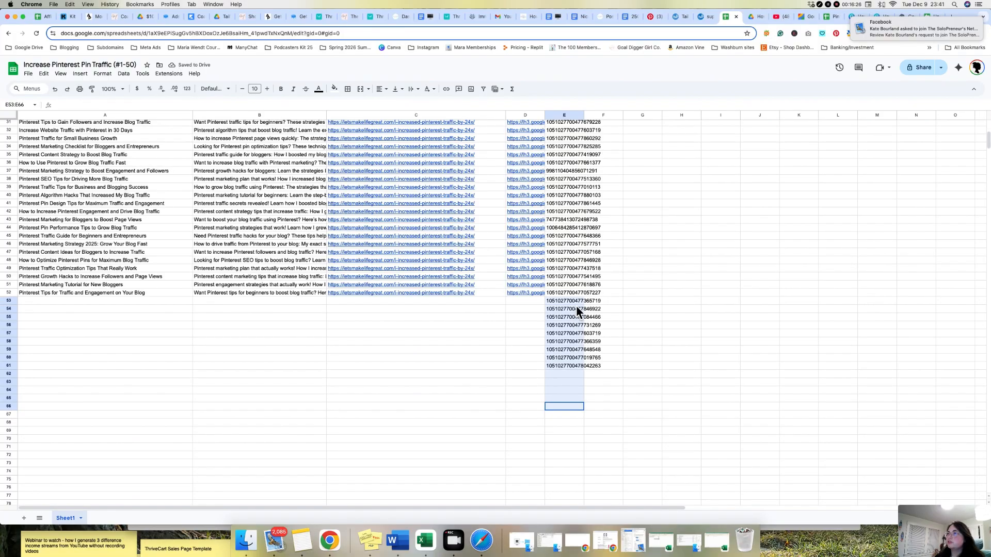
{"action": "key", "text": "Delete"}
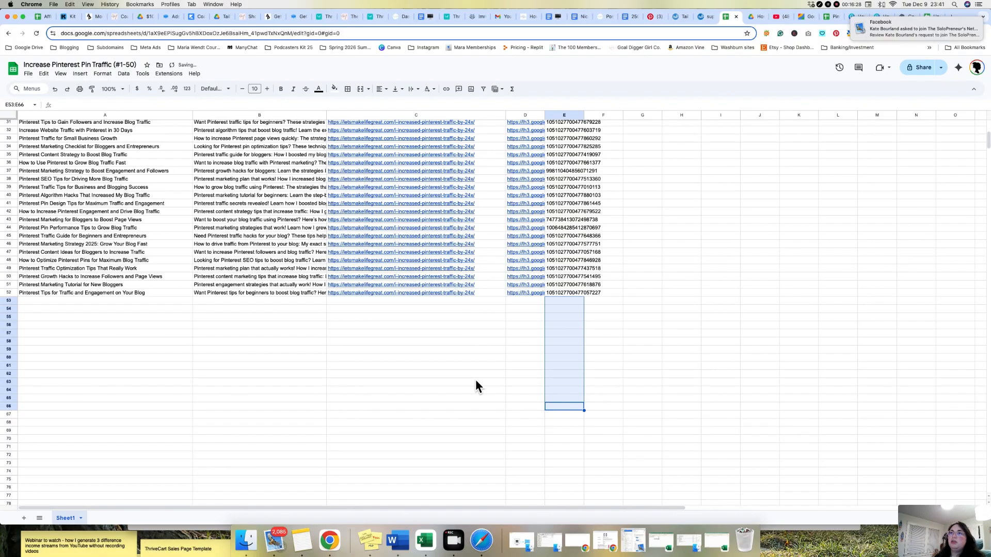
Step: Download the pin sheet as a Comma Separated Values file into the TailWind CSV Files folder inside Pinterest
{"action": "scroll", "coordinate": [476, 380], "scroll_direction": "up", "scroll_amount": 10}
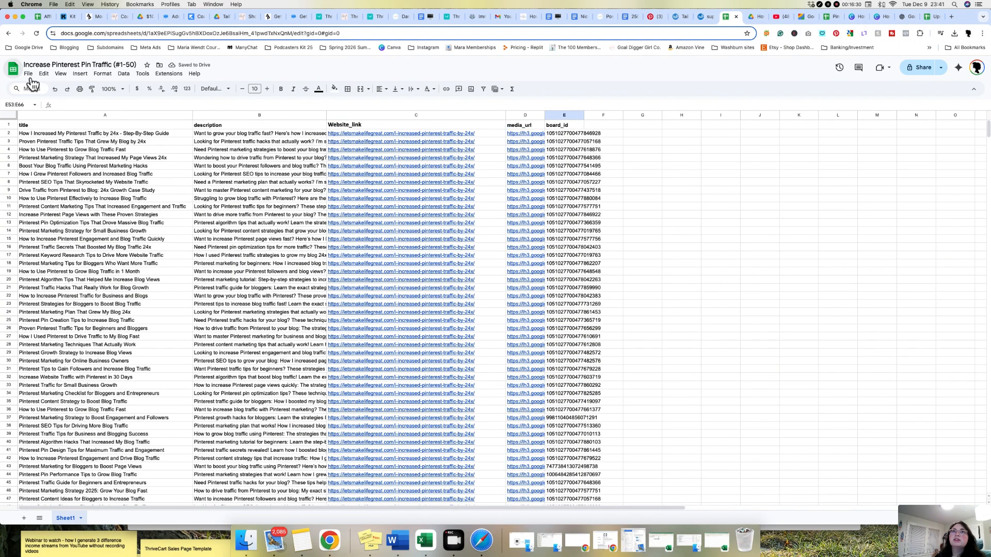
{"action": "left_click", "coordinate": [29, 74]}
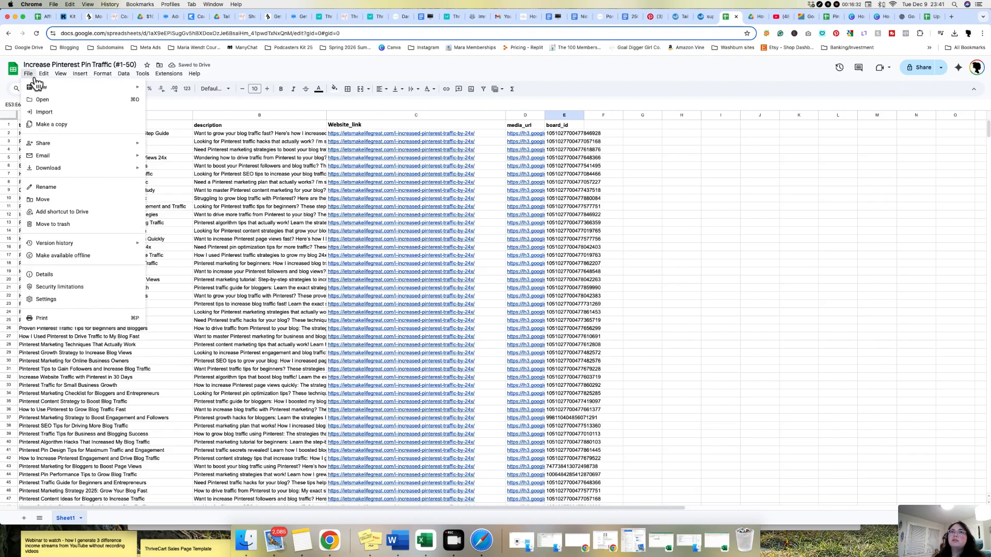
{"action": "mouse_move", "coordinate": [129, 174]}
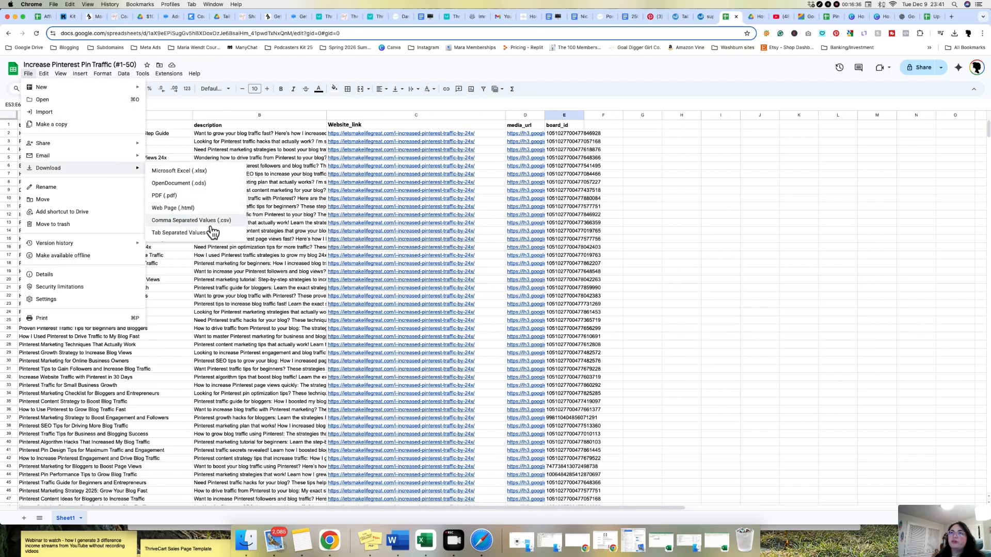
{"action": "left_click", "coordinate": [194, 226]}
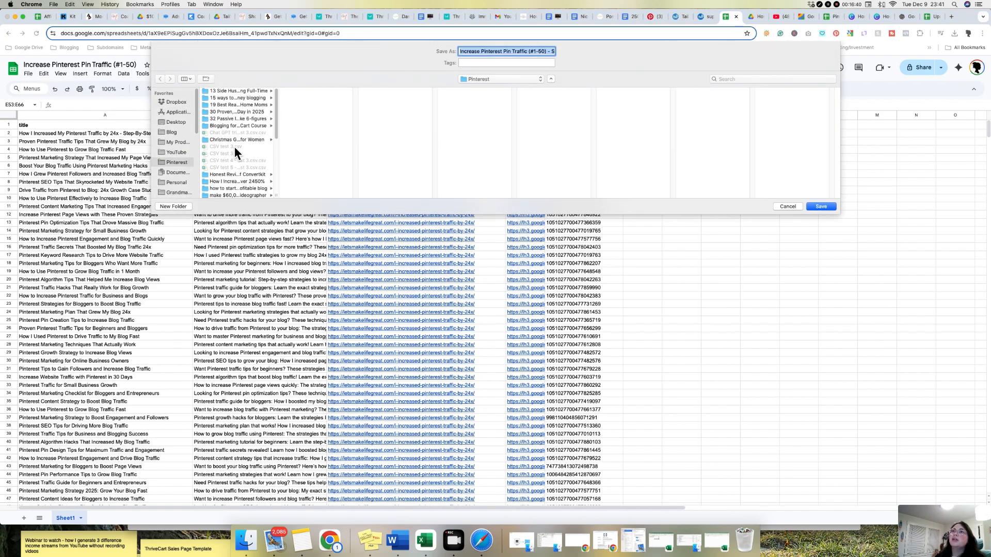
{"action": "scroll", "coordinate": [236, 150], "scroll_direction": "down", "scroll_amount": 10}
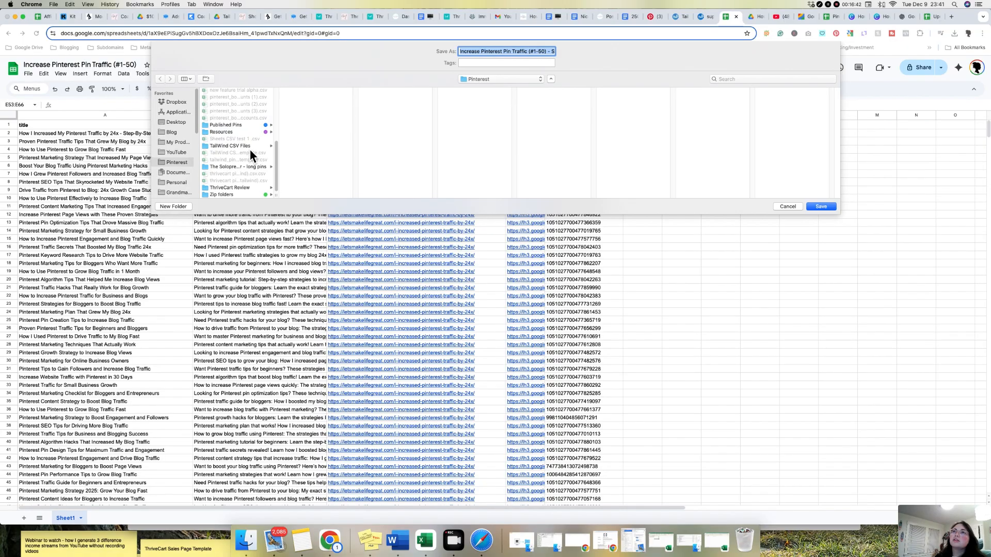
{"action": "left_click", "coordinate": [255, 147]}
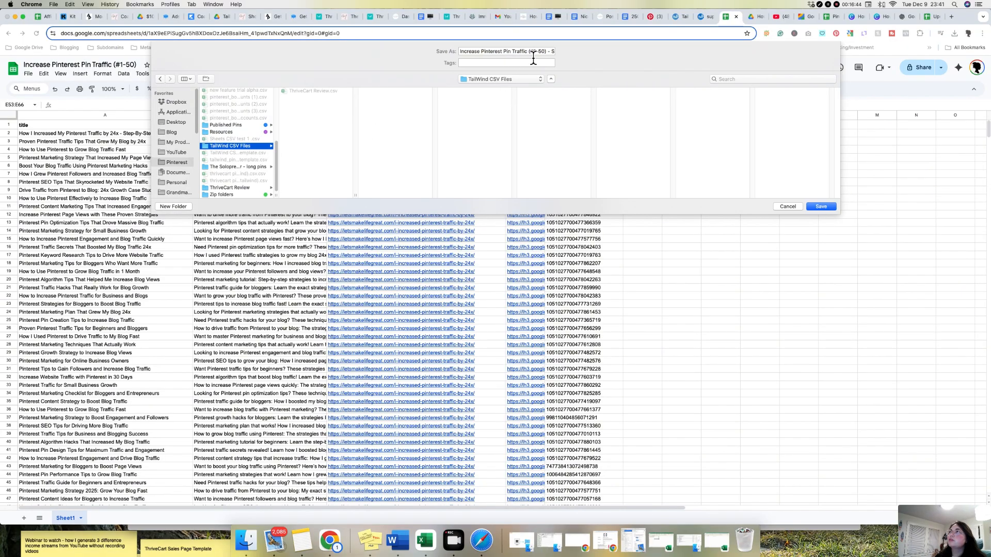
{"action": "left_click", "coordinate": [821, 207]}
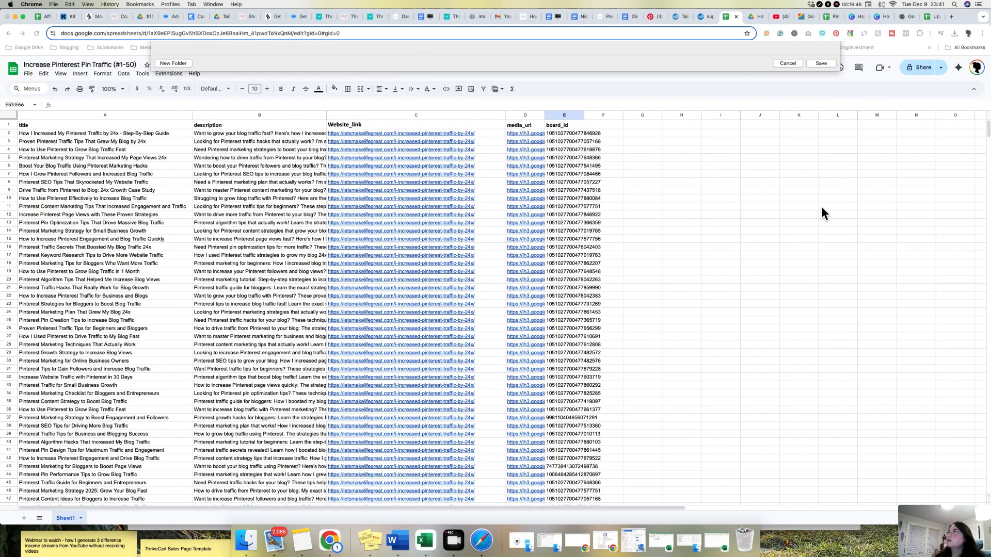
Step: Upload Increase Pinterest Pin Traffic (#1-50) - Sheet1.csv from the TailWind CSV Files folder to Tailwind's CSV Import and create the 51 pin drafts
{"action": "left_click", "coordinate": [681, 18]}
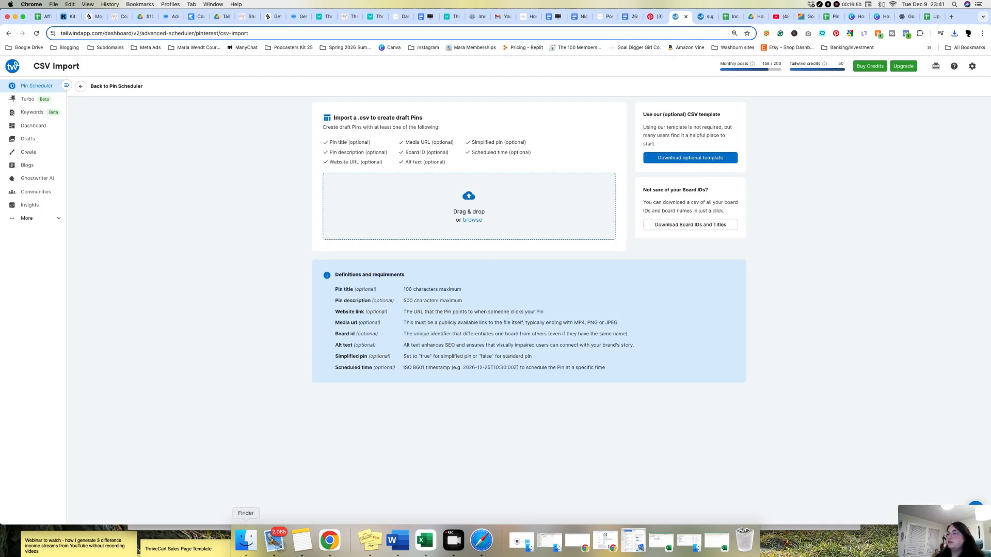
{"action": "left_click", "coordinate": [246, 541]}
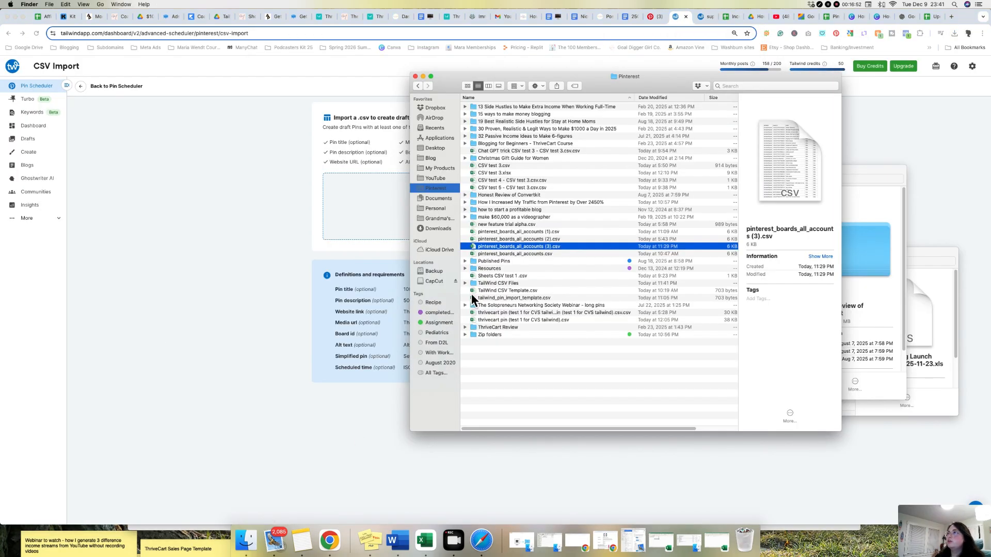
{"action": "double_click", "coordinate": [513, 283]}
{"action": "left_click_drag", "start_coordinate": [596, 89], "coordinate": [711, 120]}
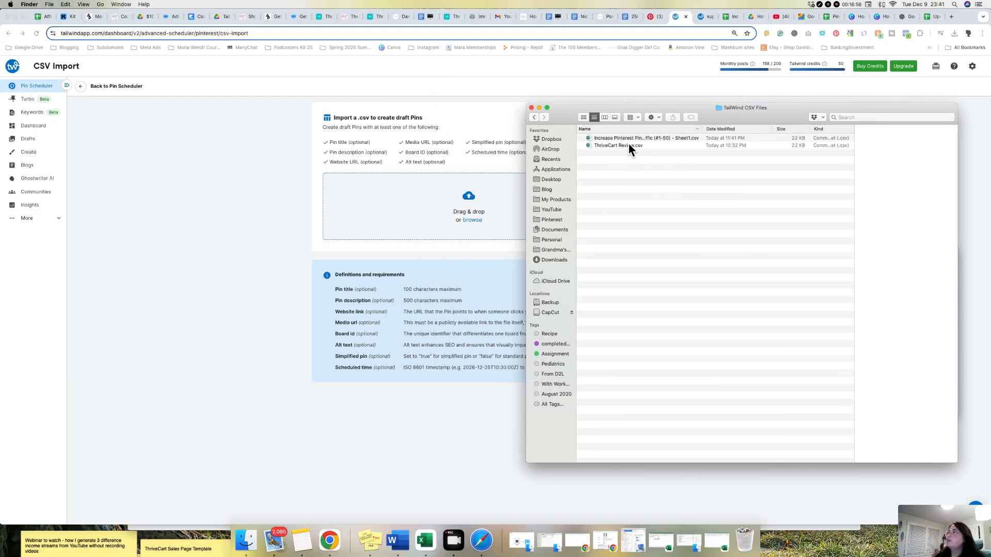
{"action": "left_click_drag", "start_coordinate": [622, 139], "coordinate": [466, 199]}
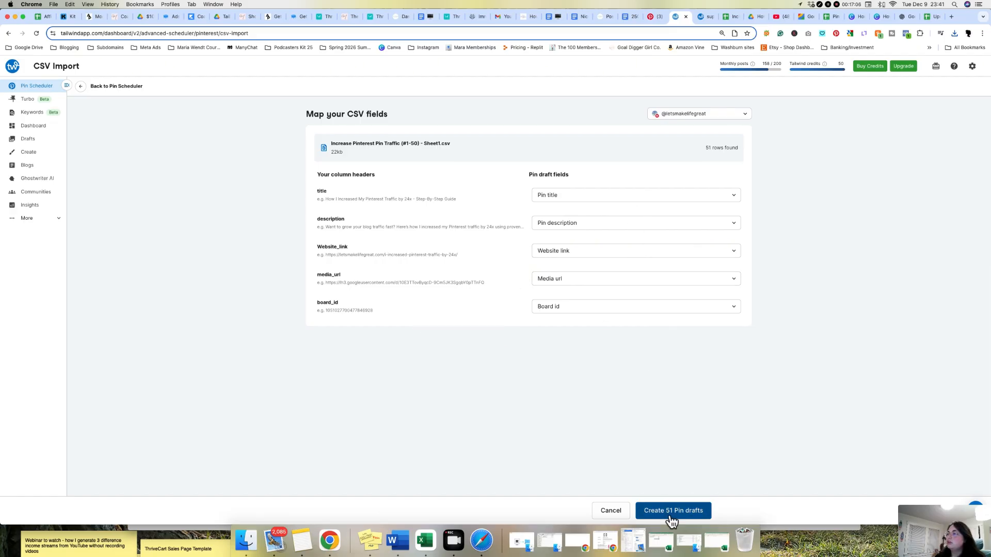
{"action": "left_click", "coordinate": [670, 516]}
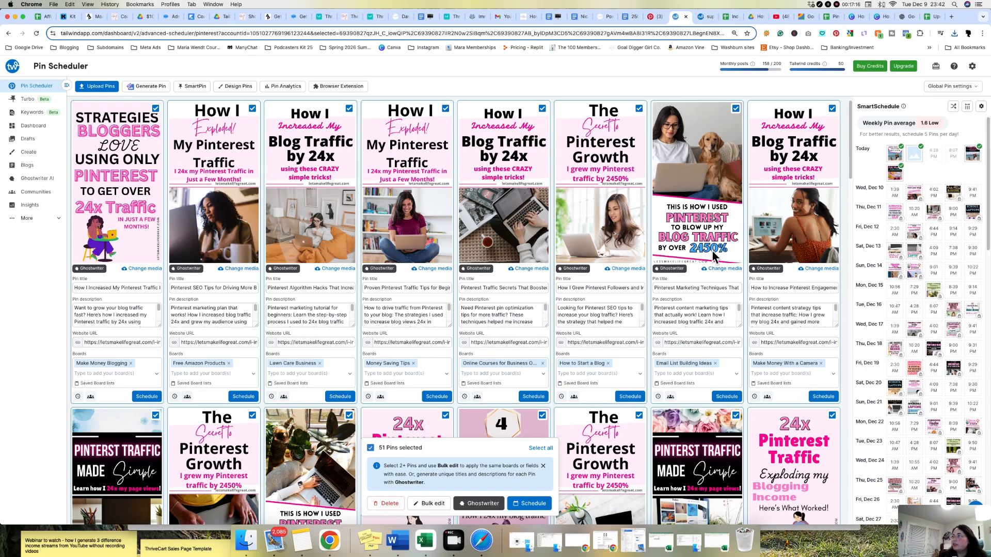
Step: Review the imported pin drafts, checking their images, titles, descriptions, hashtags, website URLs and assigned boards
{"action": "scroll", "coordinate": [722, 268], "scroll_direction": "down", "scroll_amount": 3}
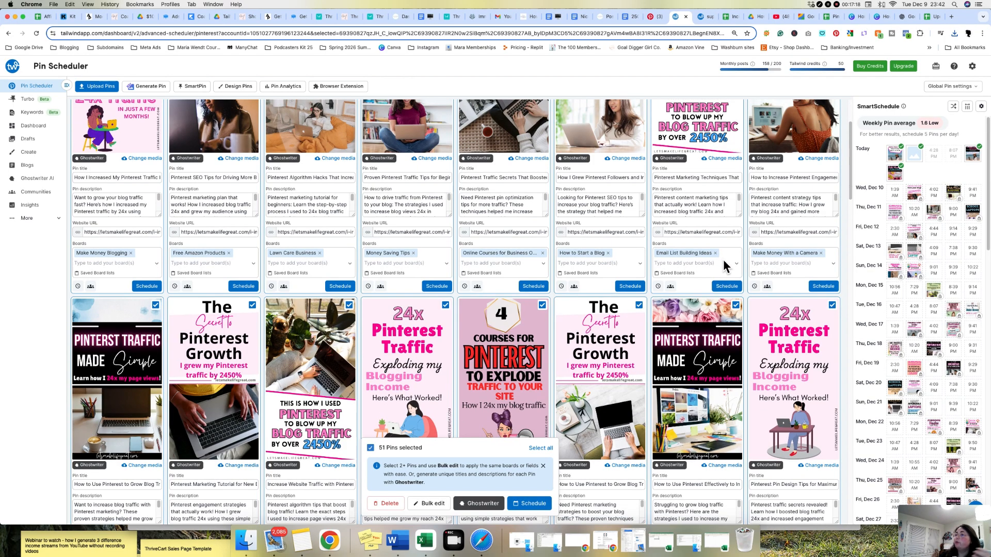
{"action": "scroll", "coordinate": [725, 266], "scroll_direction": "down", "scroll_amount": 10}
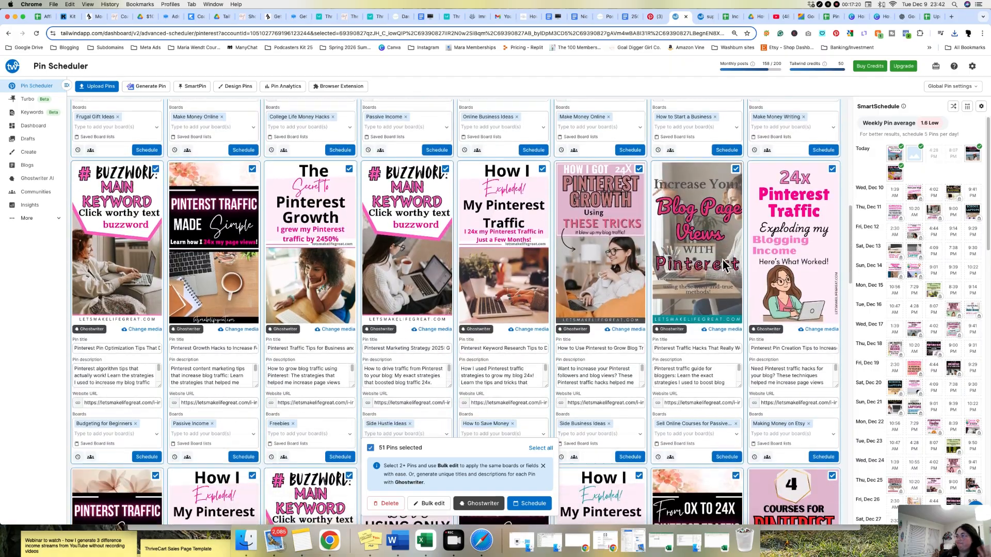
{"action": "scroll", "coordinate": [674, 333], "scroll_direction": "down", "scroll_amount": 2}
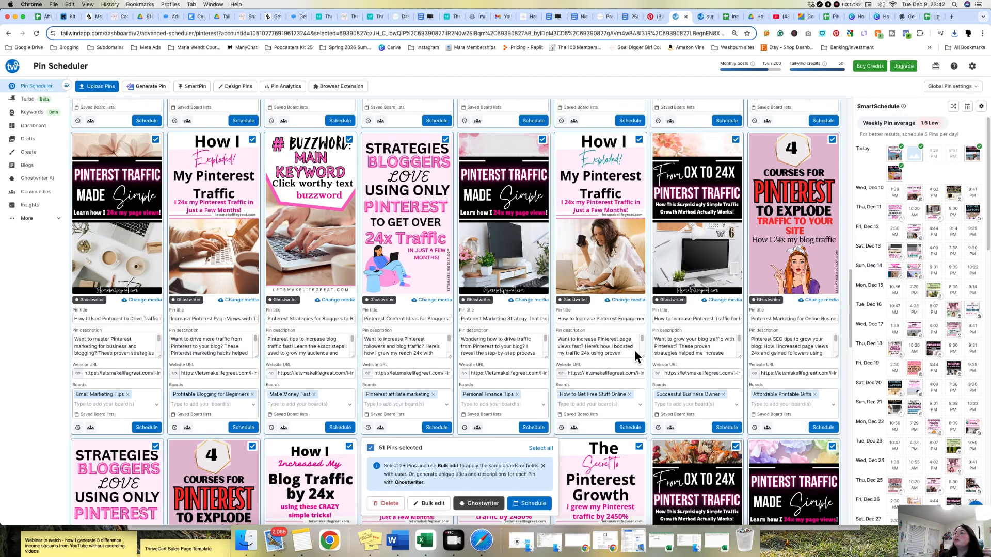
{"action": "scroll", "coordinate": [702, 389], "scroll_direction": "down", "scroll_amount": 1}
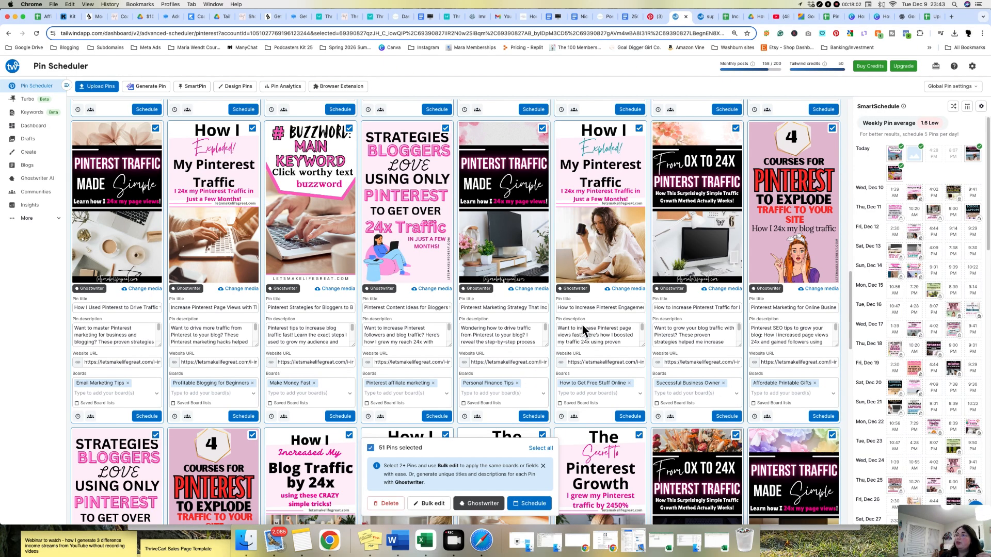
{"action": "scroll", "coordinate": [584, 333], "scroll_direction": "down", "scroll_amount": 3}
{"action": "scroll", "coordinate": [624, 353], "scroll_direction": "up", "scroll_amount": 1}
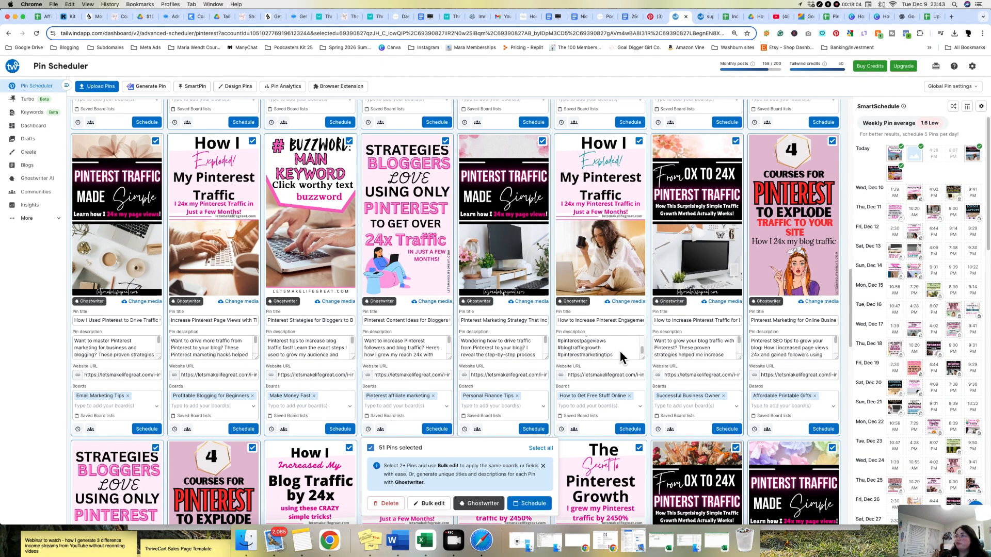
{"action": "scroll", "coordinate": [623, 356], "scroll_direction": "up", "scroll_amount": 1}
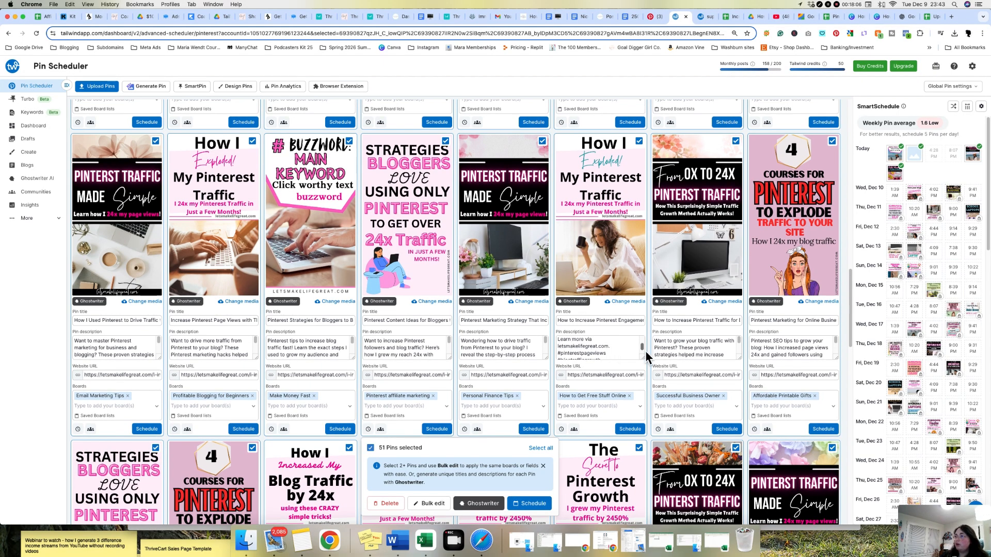
{"action": "scroll", "coordinate": [646, 348], "scroll_direction": "up", "scroll_amount": 3}
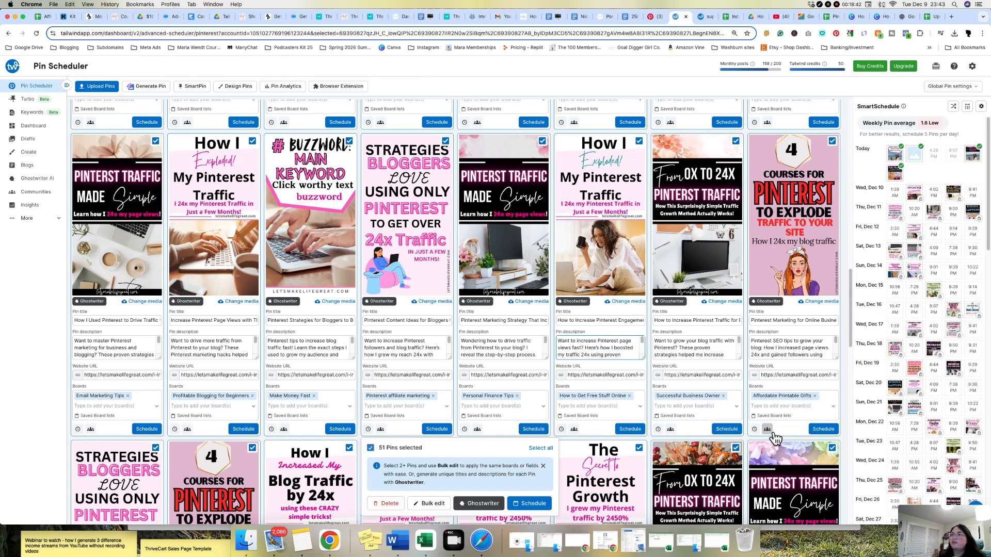
{"action": "scroll", "coordinate": [743, 428], "scroll_direction": "up", "scroll_amount": 5}
{"action": "scroll", "coordinate": [733, 418], "scroll_direction": "up", "scroll_amount": 10}
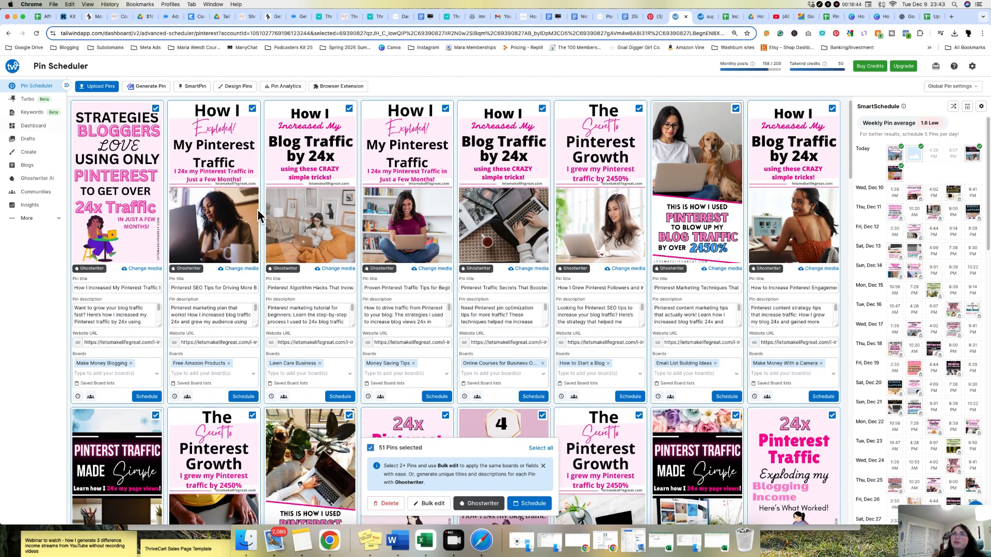
{"action": "left_click_drag", "start_coordinate": [851, 146], "coordinate": [812, 104]}
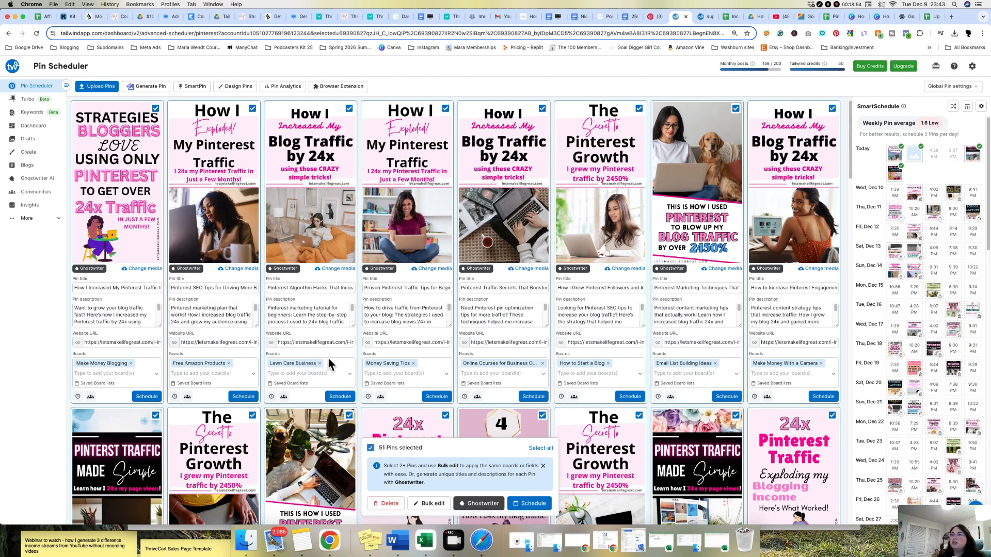
{"action": "left_click_drag", "start_coordinate": [405, 343], "coordinate": [461, 350]}
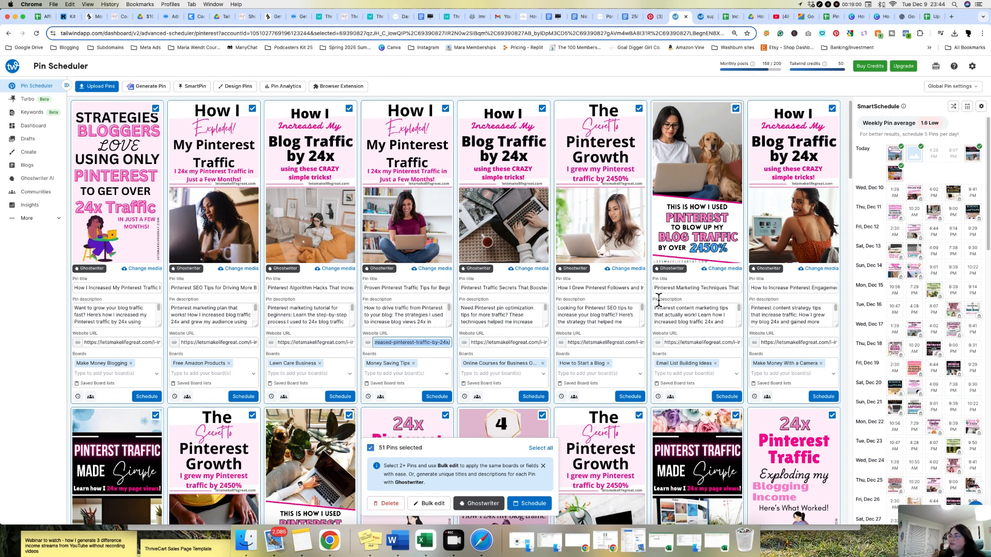
{"action": "left_click_drag", "start_coordinate": [854, 163], "coordinate": [850, 258]}
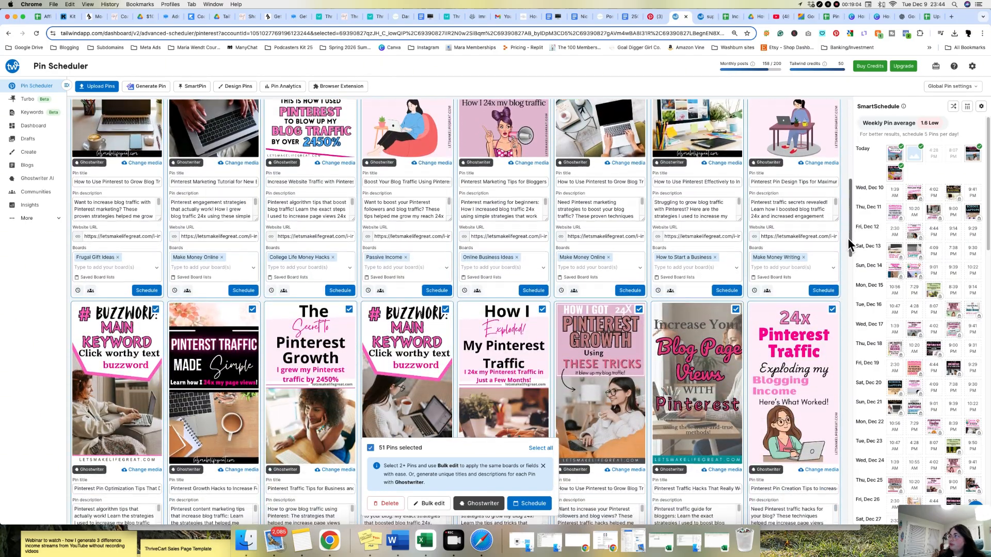
{"action": "scroll", "coordinate": [234, 359], "scroll_direction": "up", "scroll_amount": 8}
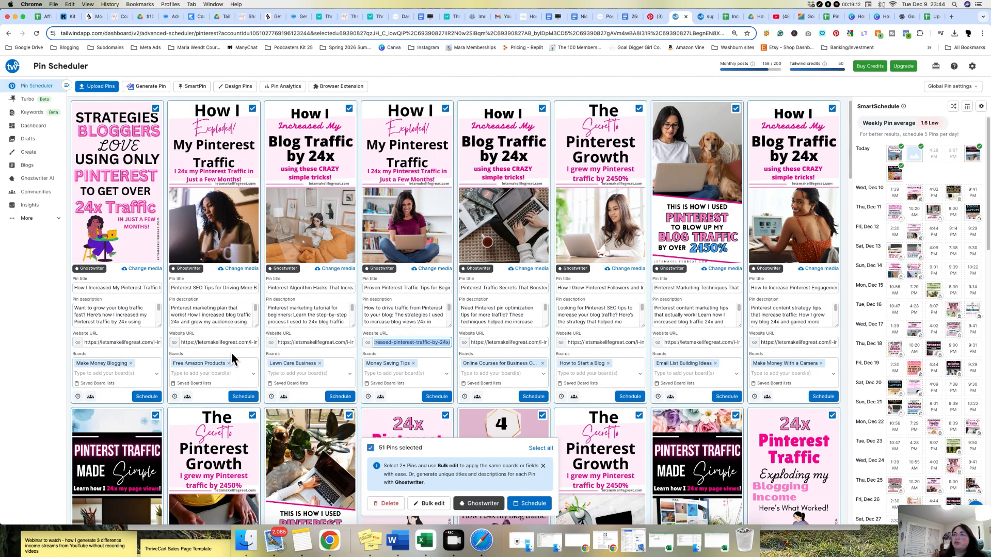
Step: Replace the board on the Pinterest Algorithm Hacks pin draft in the first row with Pinterest for Bloggers
{"action": "left_click", "coordinate": [333, 366]}
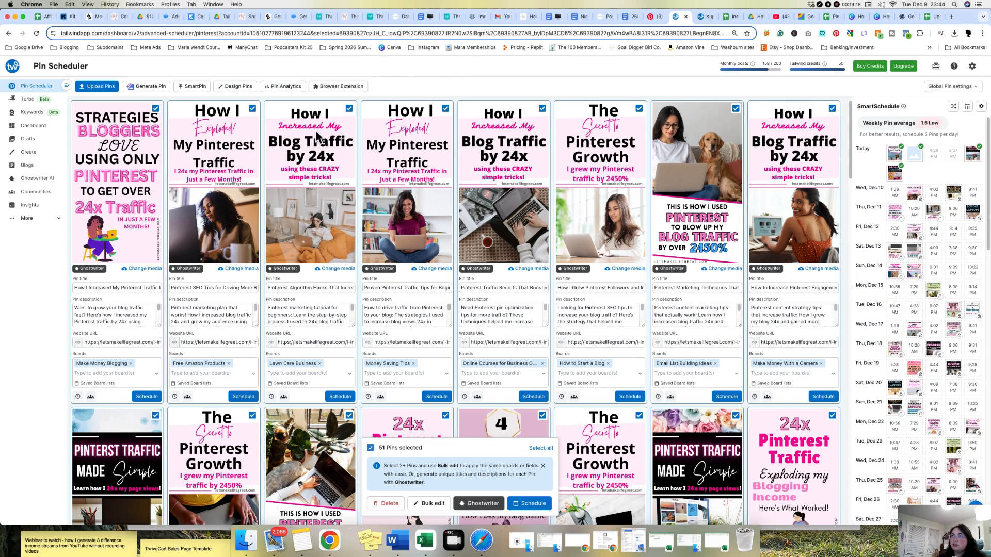
{"action": "left_click", "coordinate": [322, 364]}
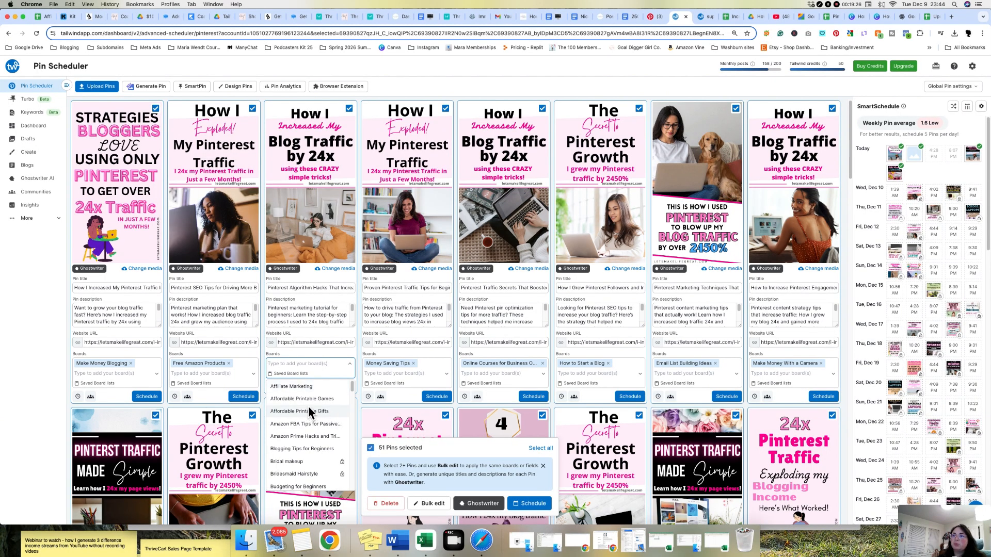
{"action": "left_click", "coordinate": [287, 390]}
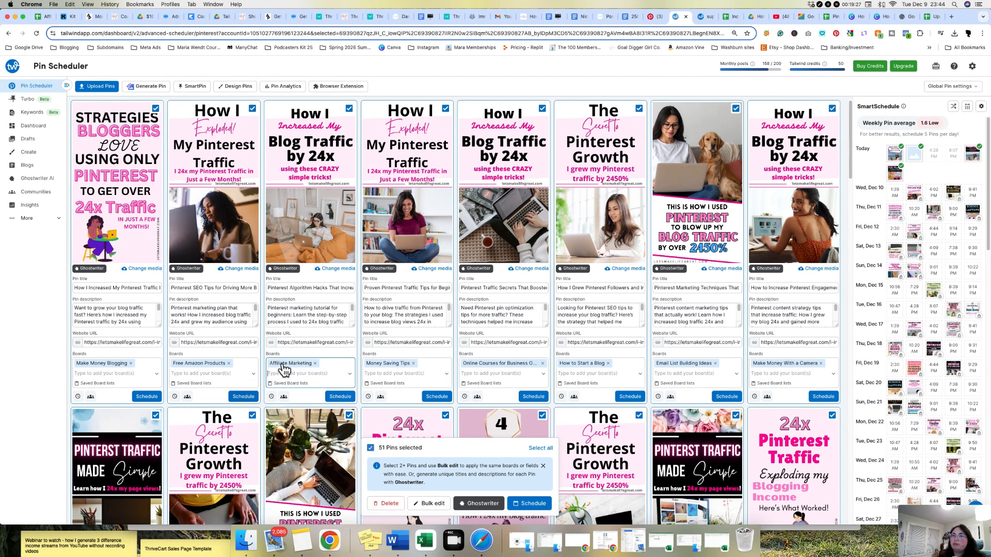
{"action": "left_click", "coordinate": [315, 363]}
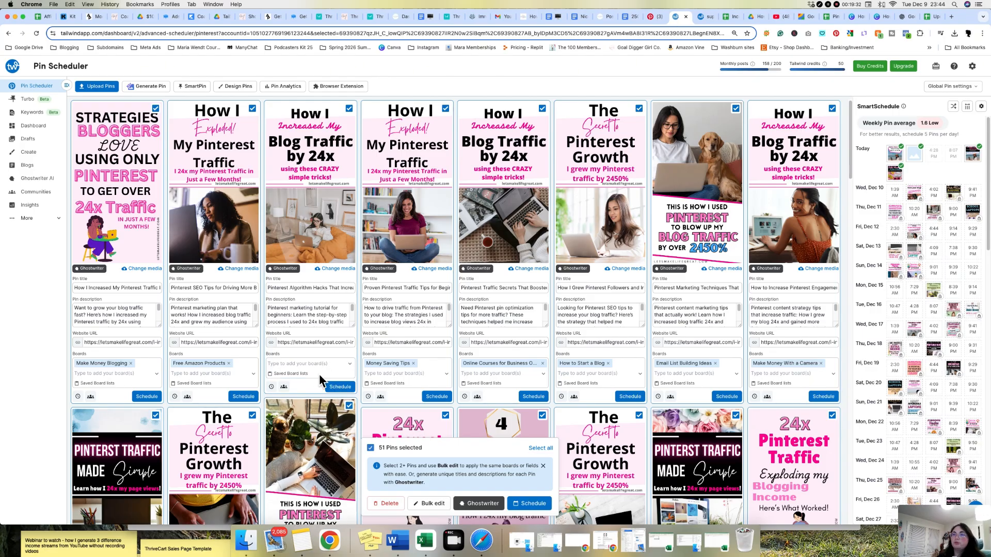
{"action": "left_click", "coordinate": [306, 365]}
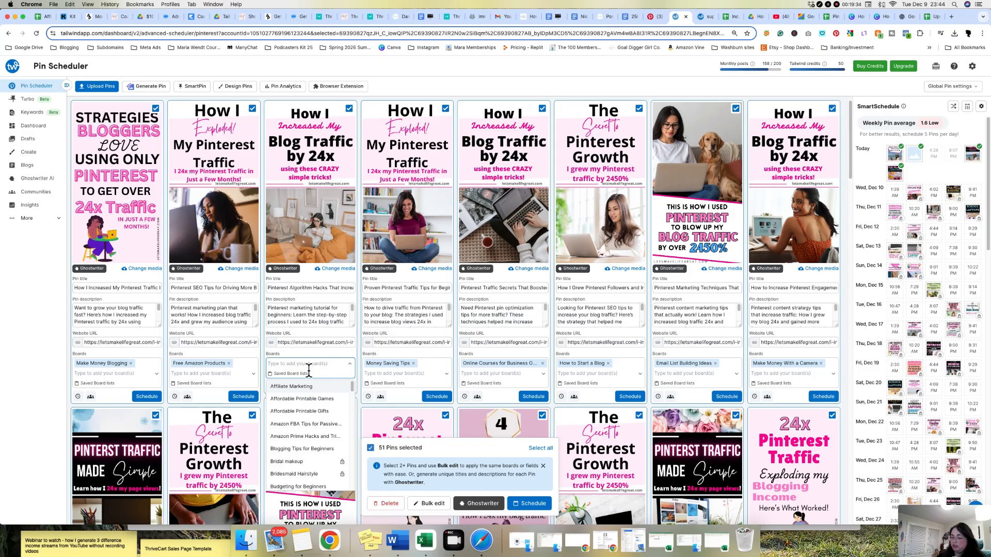
{"action": "type", "text": "pin"}
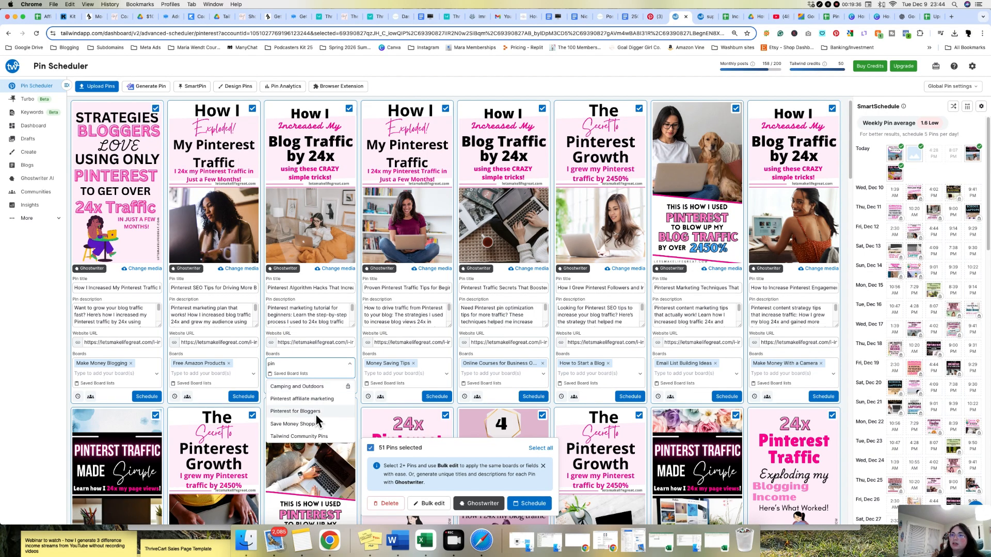
{"action": "left_click", "coordinate": [295, 411]}
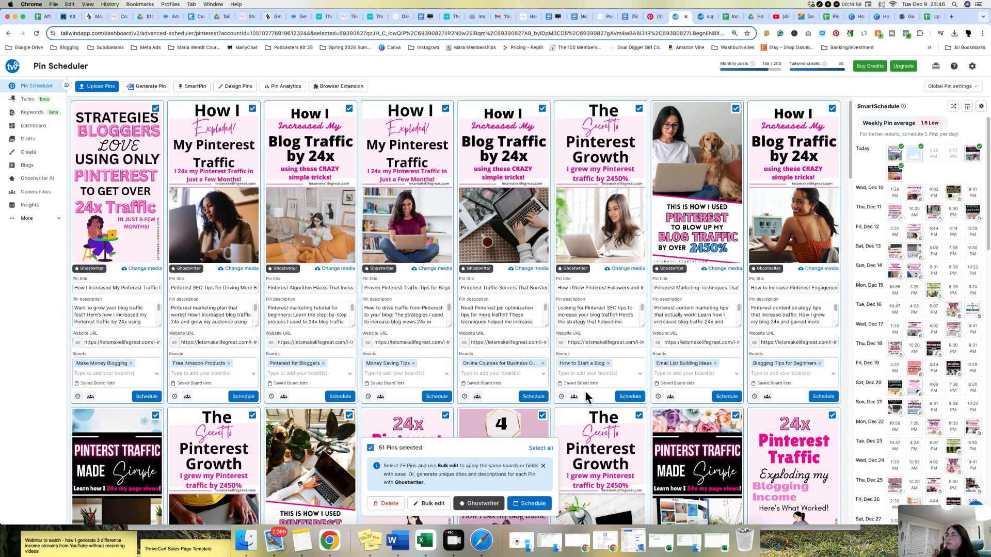
Step: Copy the website URL from the How I Grew Pinterest Followers draft and search for that page in Pin Spacing
{"action": "triple_click", "coordinate": [594, 343]}
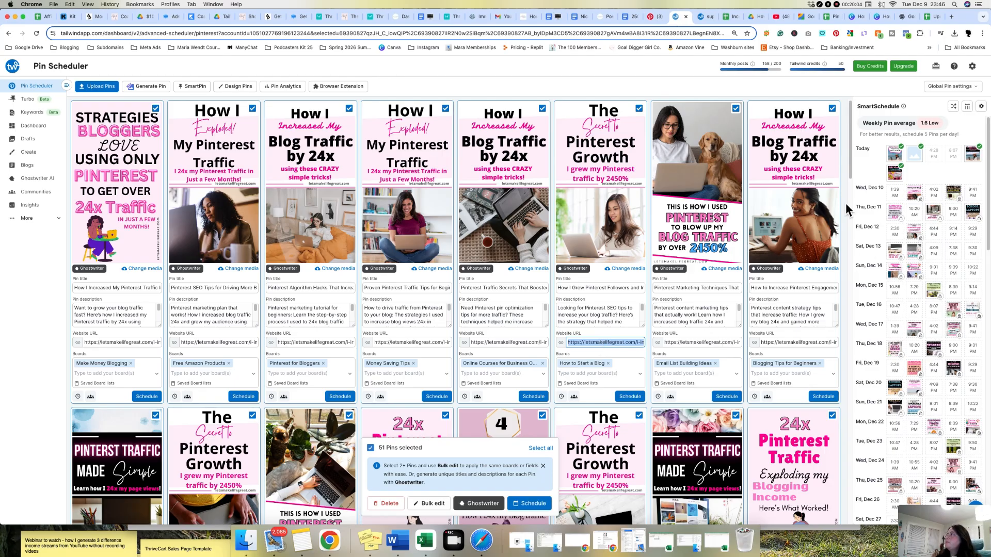
{"action": "left_click", "coordinate": [967, 107]}
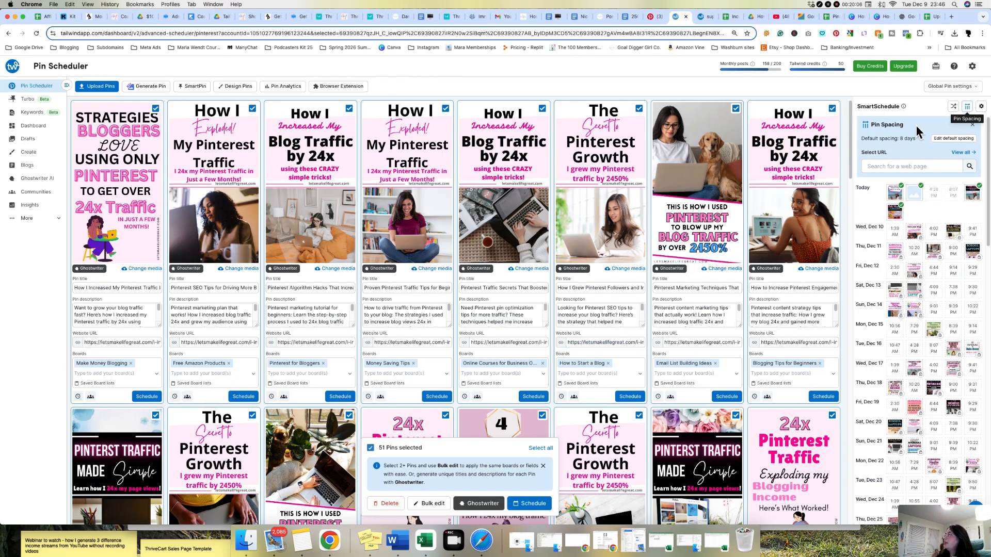
{"action": "left_click", "coordinate": [890, 166]}
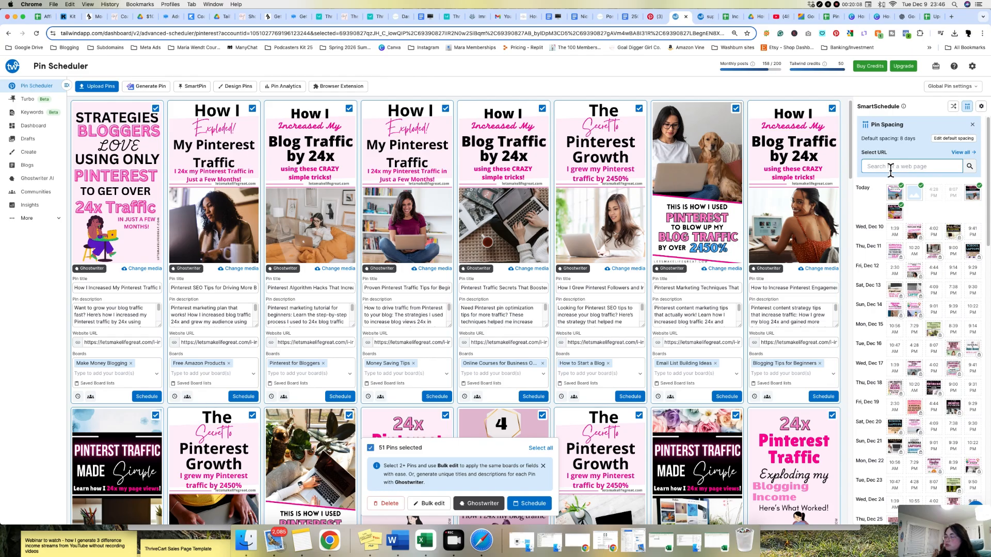
{"action": "key", "text": "super+v"}
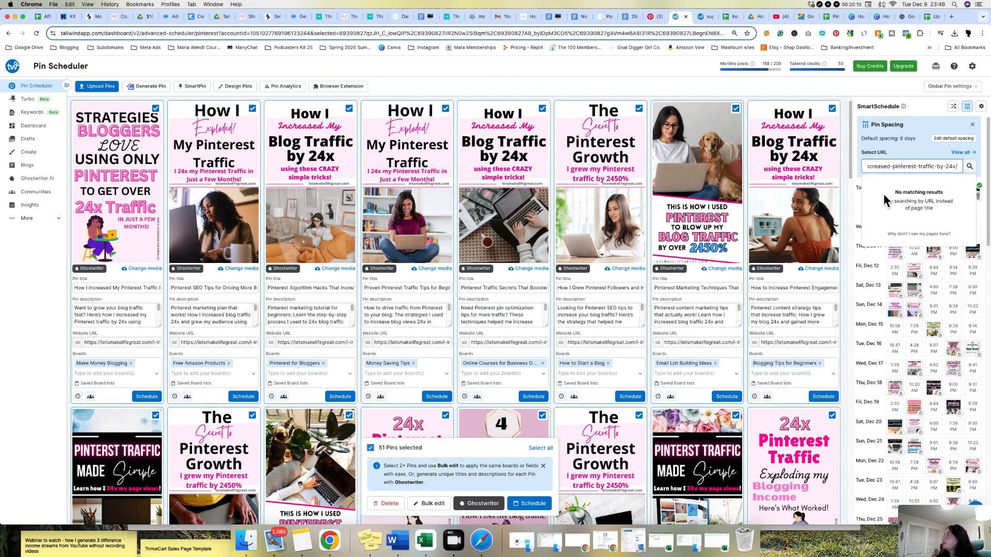
Step: Clear the page search in Pin Spacing and deselect all the pin drafts
{"action": "left_click", "coordinate": [943, 209]}
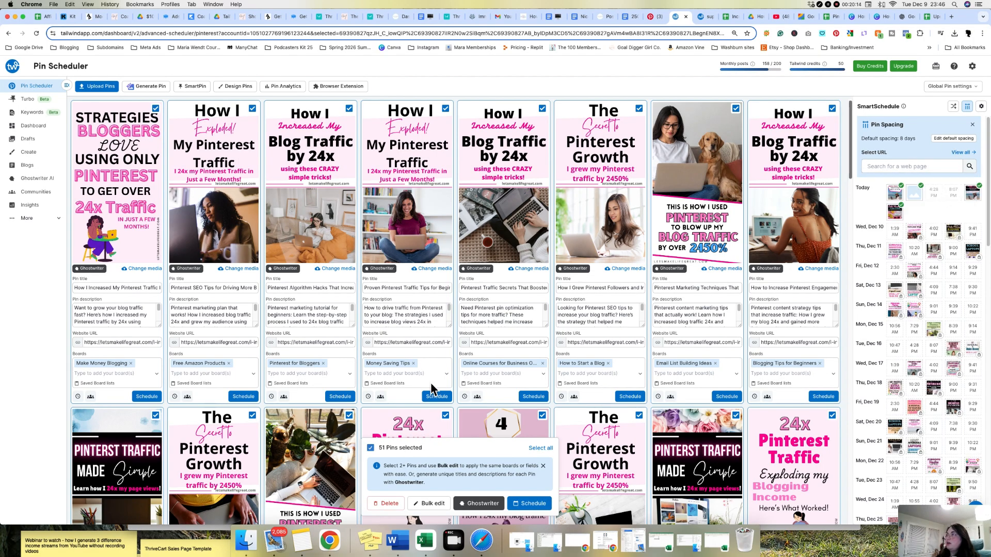
{"action": "left_click", "coordinate": [370, 448]}
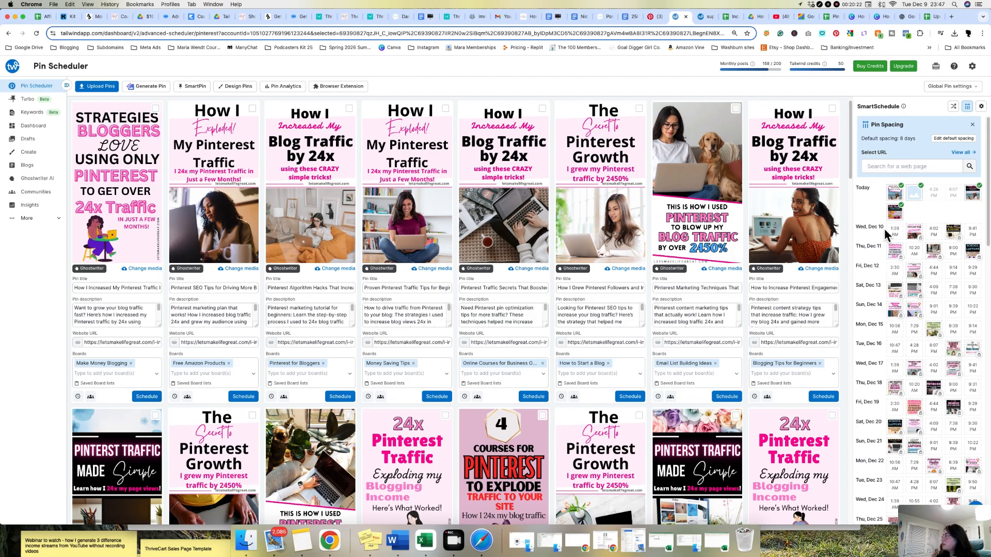
{"action": "left_click_drag", "start_coordinate": [857, 231], "coordinate": [936, 247]}
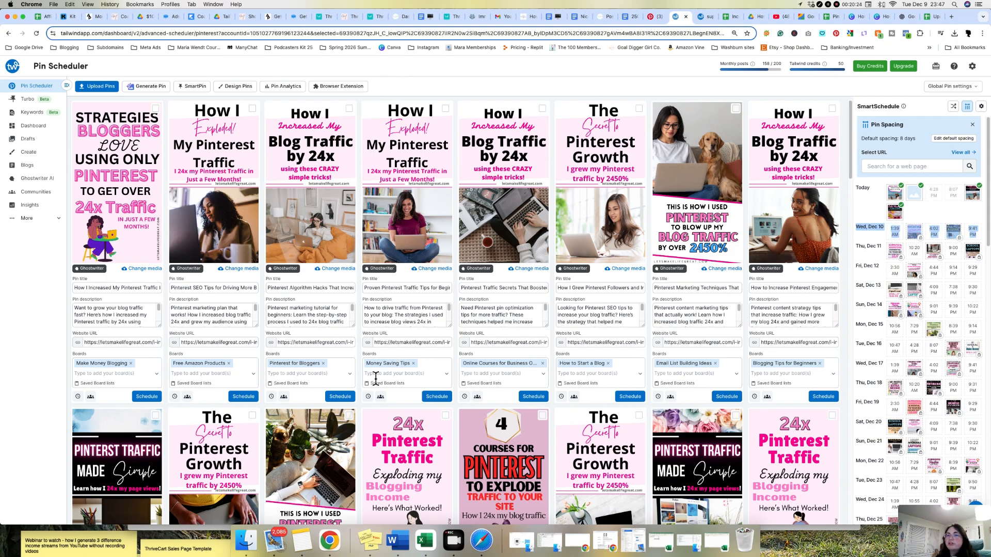
Step: Schedule the first pin draft, assigned to Make Money Blogging, for the custom time of December 10, 2025 at 1:39 AM
{"action": "left_click", "coordinate": [78, 397]}
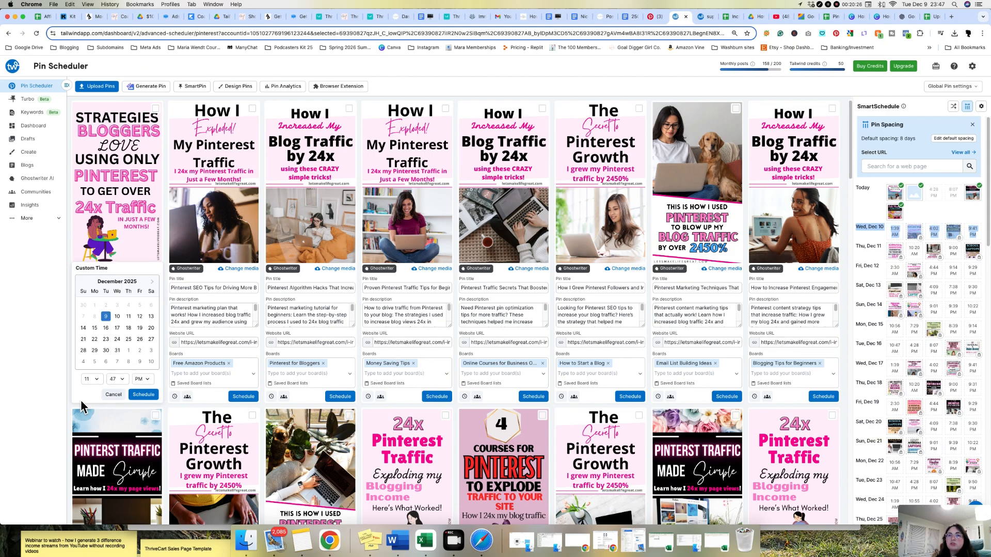
{"action": "left_click", "coordinate": [118, 316]}
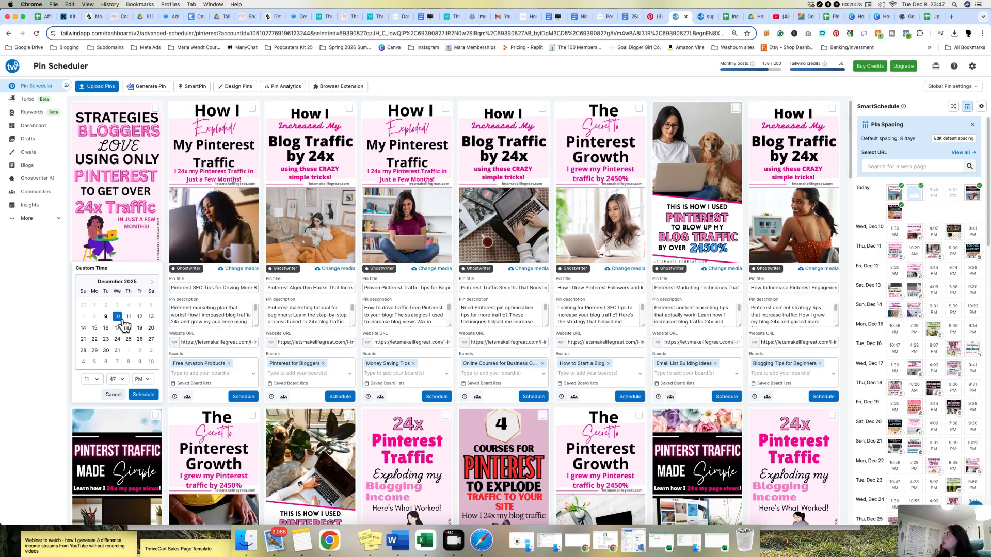
{"action": "left_click", "coordinate": [93, 379]}
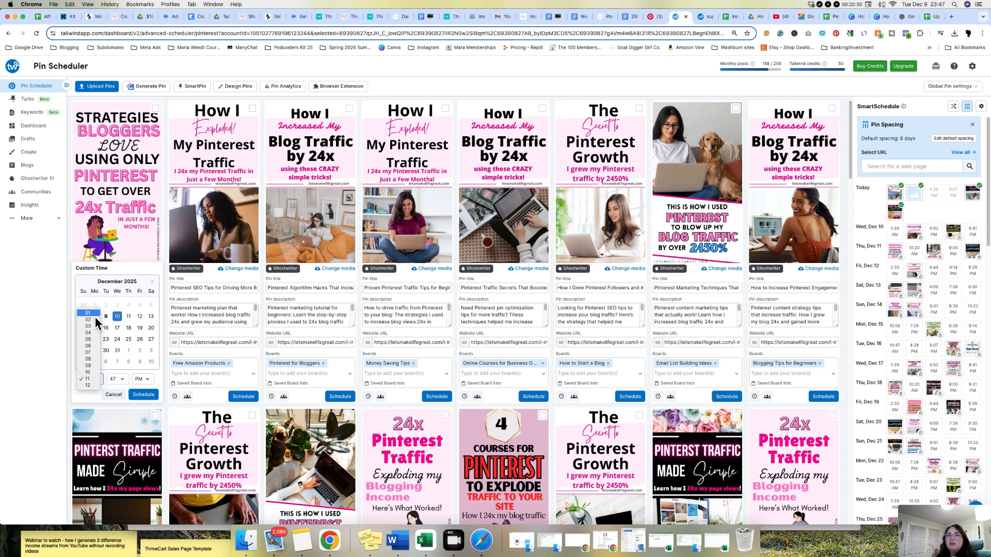
{"action": "left_click", "coordinate": [91, 312]}
{"action": "left_click", "coordinate": [116, 380]}
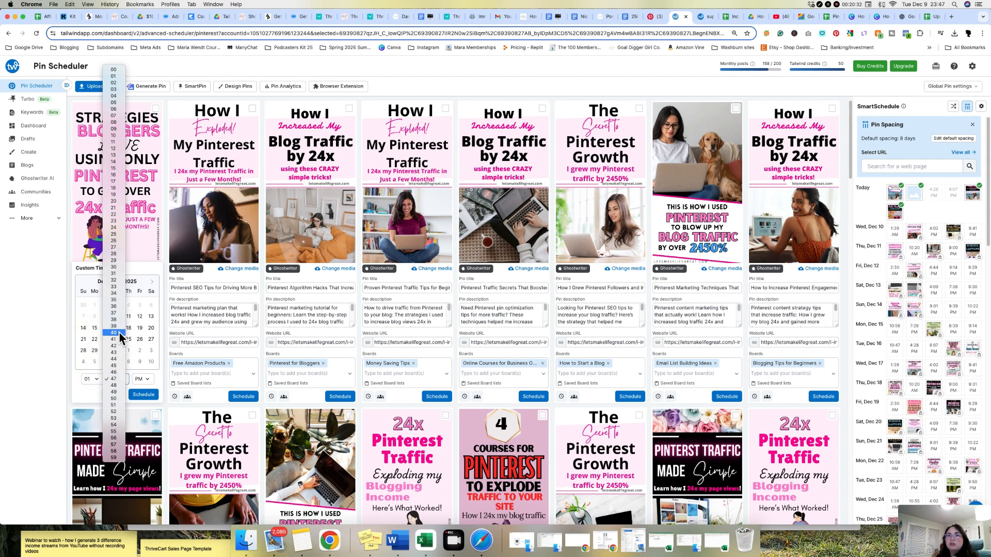
{"action": "left_click", "coordinate": [118, 326]}
{"action": "left_click", "coordinate": [142, 380]}
{"action": "left_click", "coordinate": [141, 373]}
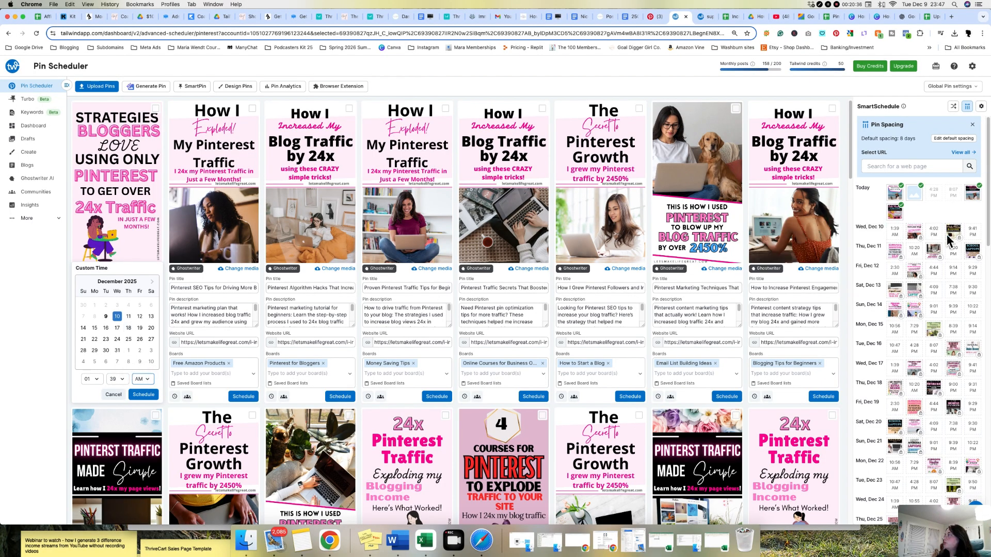
{"action": "left_click", "coordinate": [148, 395]}
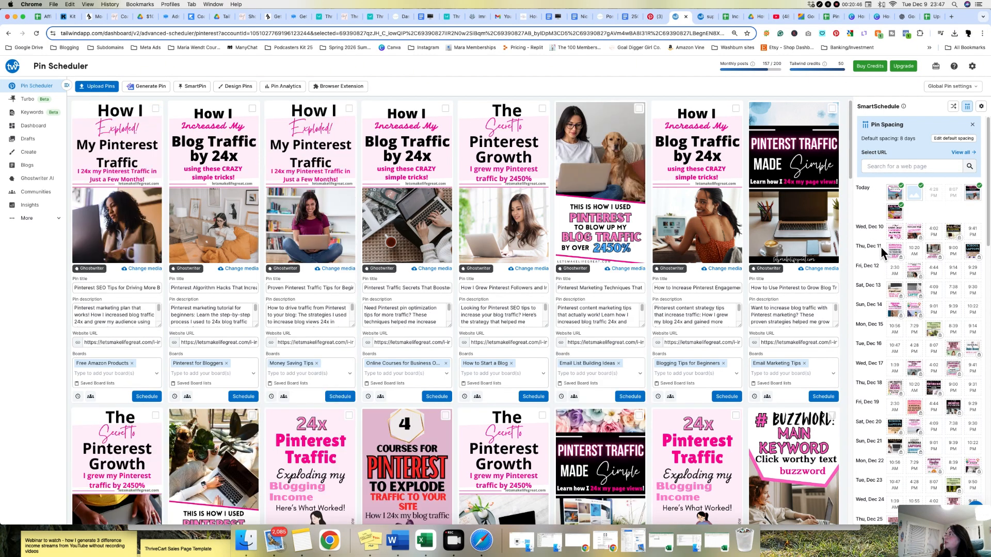
Step: Select all 50 remaining pin drafts and schedule them together using the default spacing of 8 days
{"action": "mouse_move", "coordinate": [894, 237]}
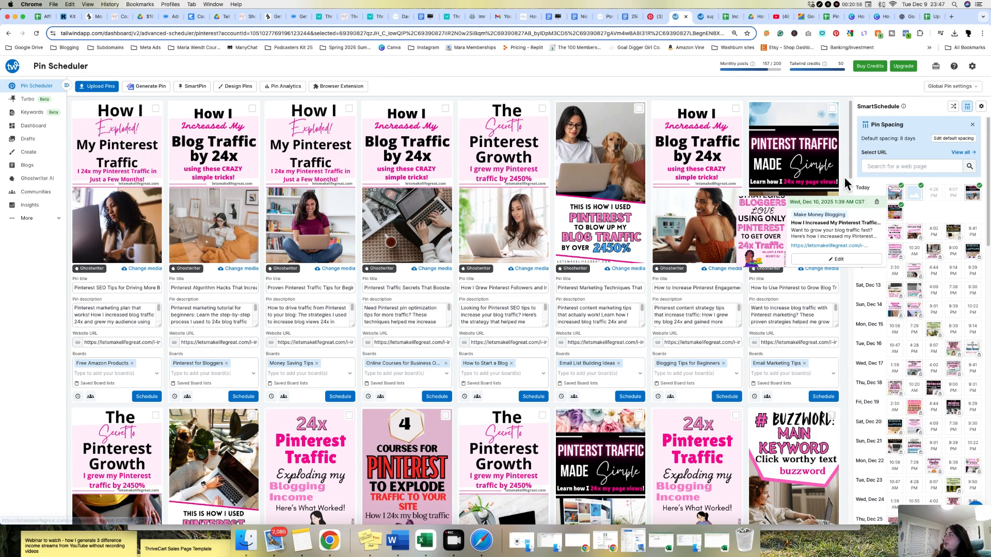
{"action": "left_click", "coordinate": [739, 110]}
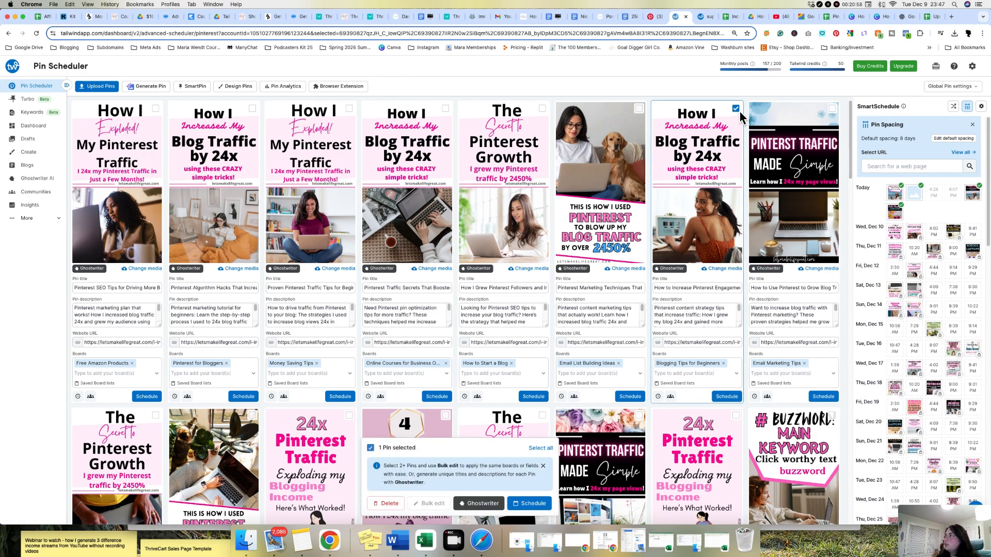
{"action": "left_click", "coordinate": [541, 454]}
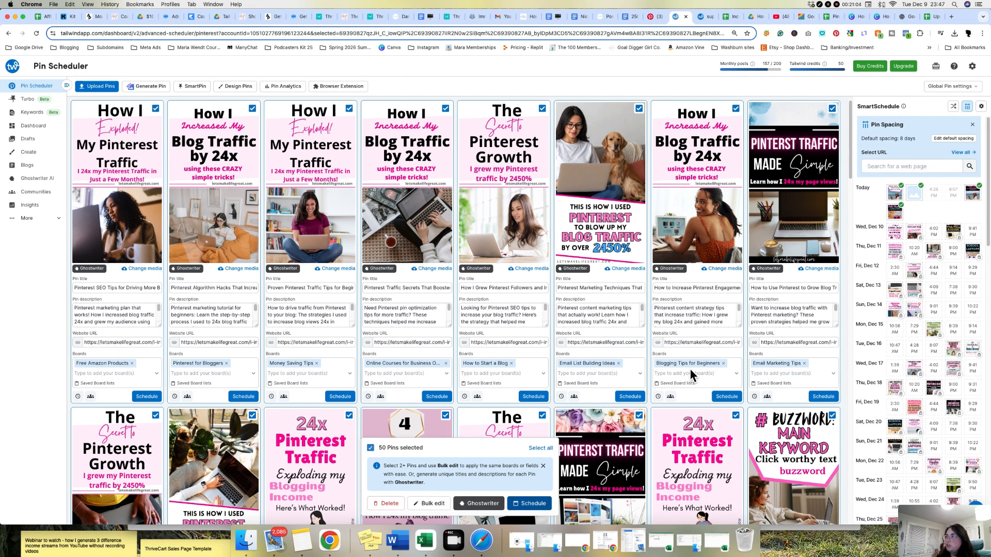
{"action": "triple_click", "coordinate": [731, 343]}
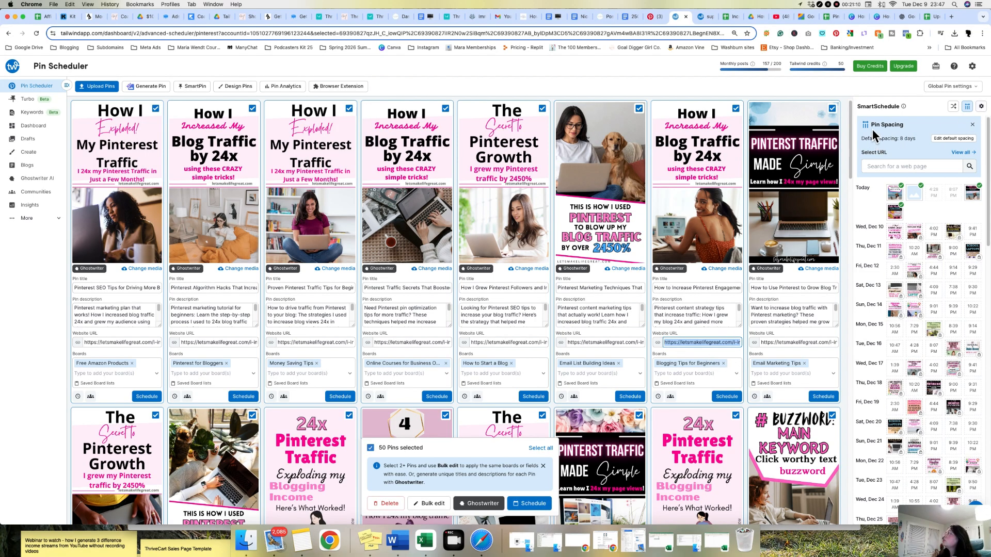
{"action": "left_click_drag", "start_coordinate": [871, 123], "coordinate": [879, 146]}
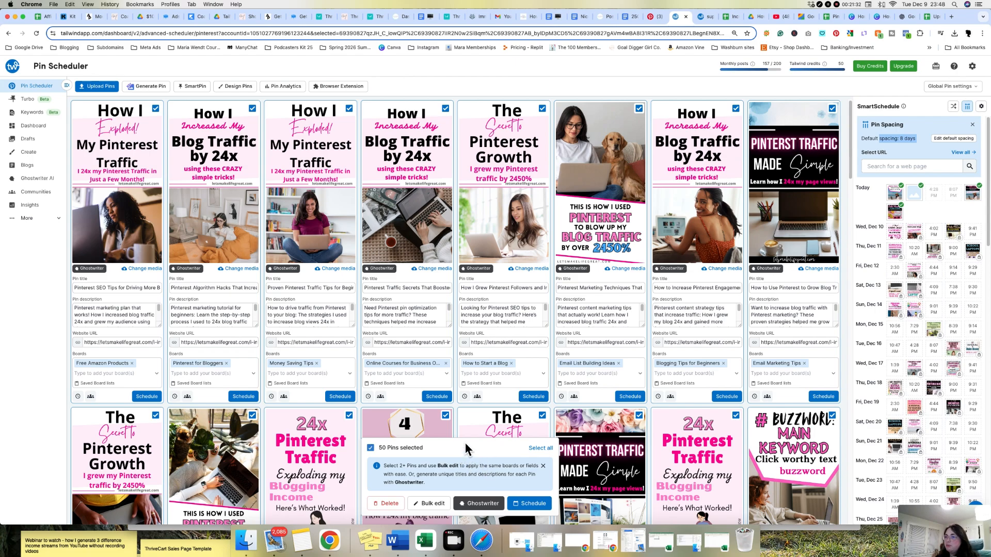
{"action": "left_click", "coordinate": [530, 506]}
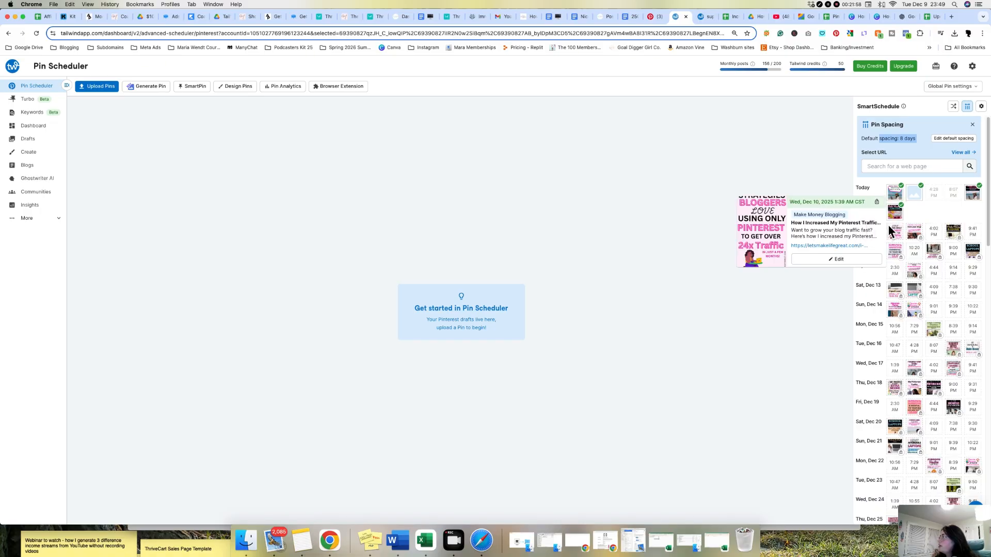
Step: Check the dates, times and boards of the newly scheduled pins in the SmartSchedule
{"action": "left_click", "coordinate": [926, 216]}
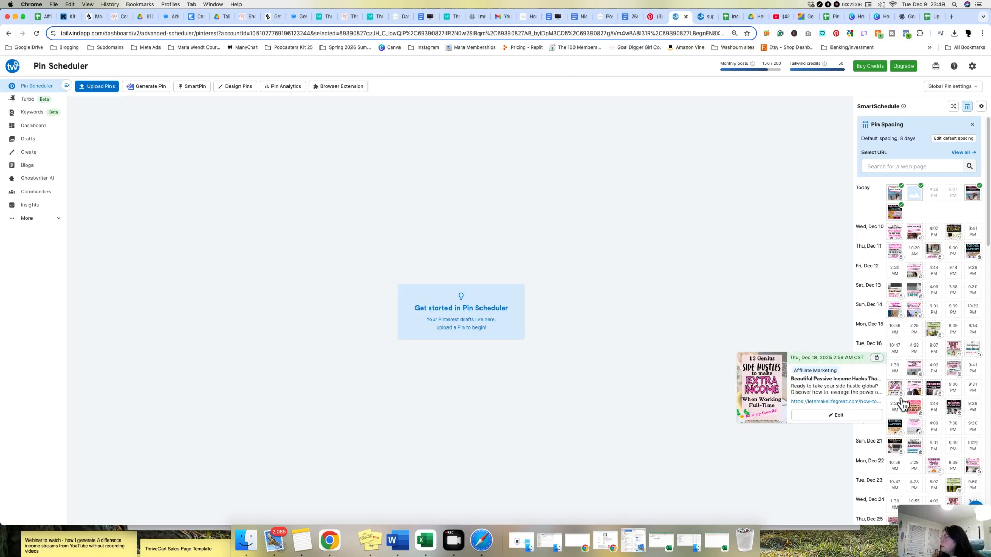
{"action": "mouse_move", "coordinate": [900, 402]}
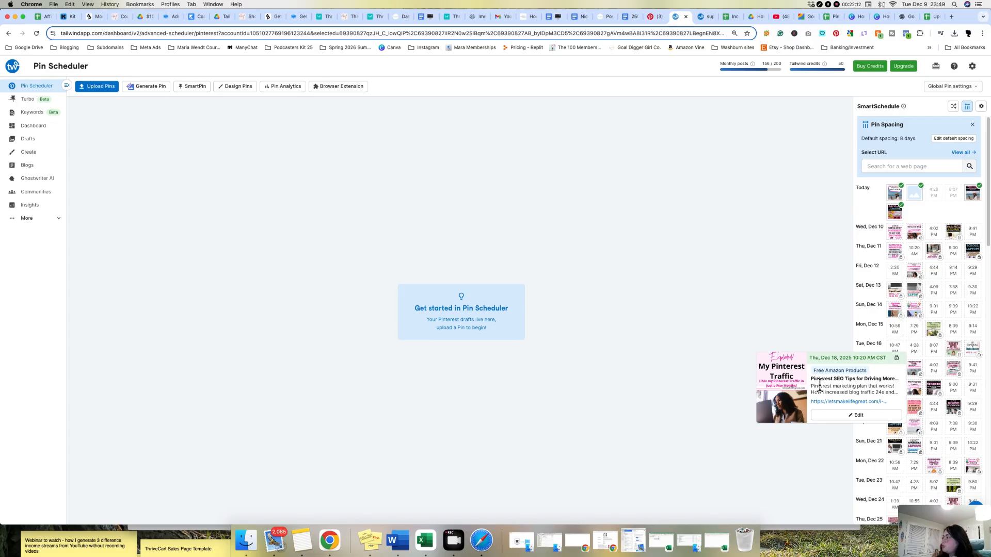
{"action": "scroll", "coordinate": [944, 388], "scroll_direction": "down", "scroll_amount": 5}
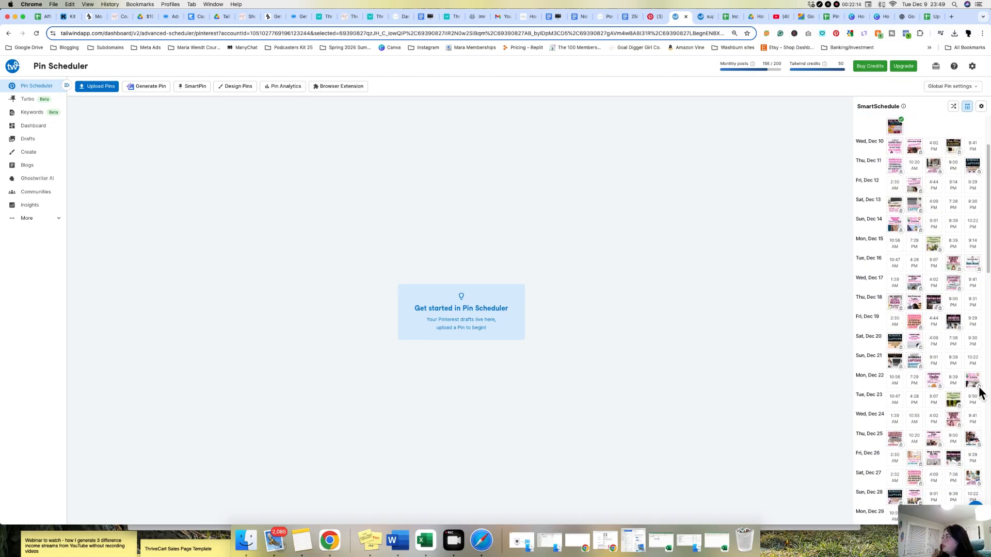
{"action": "scroll", "coordinate": [947, 371], "scroll_direction": "down", "scroll_amount": 1}
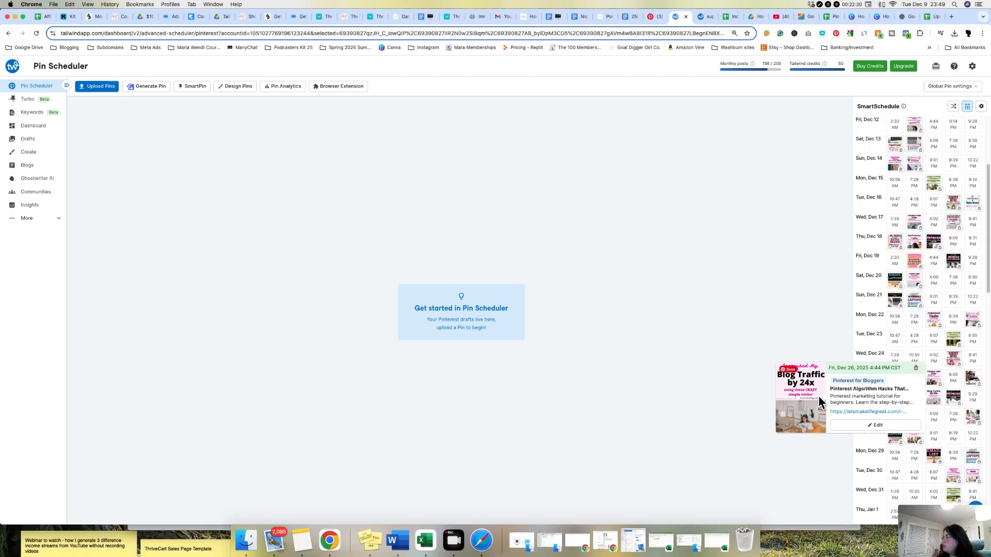
{"action": "scroll", "coordinate": [863, 310], "scroll_direction": "up", "scroll_amount": 3}
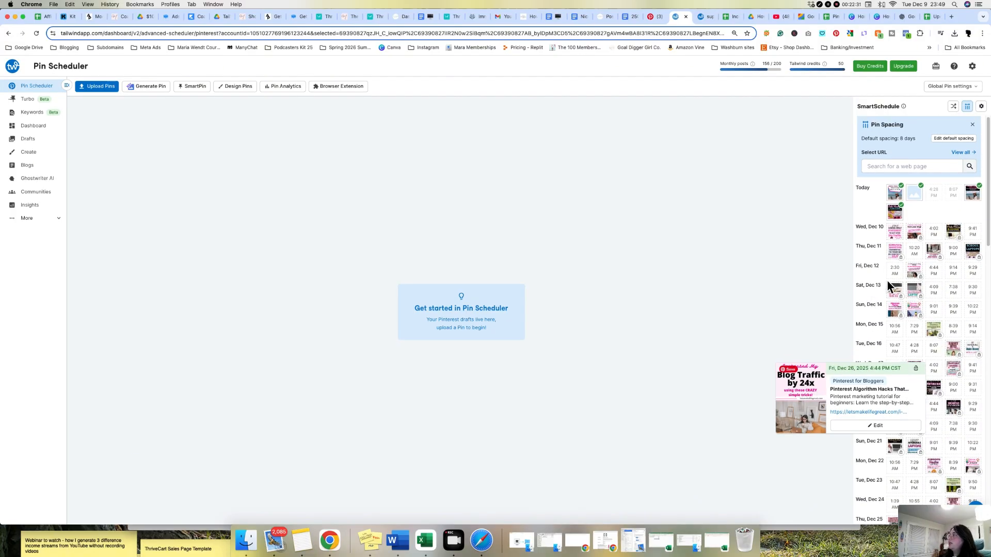
{"action": "left_click", "coordinate": [901, 166]}
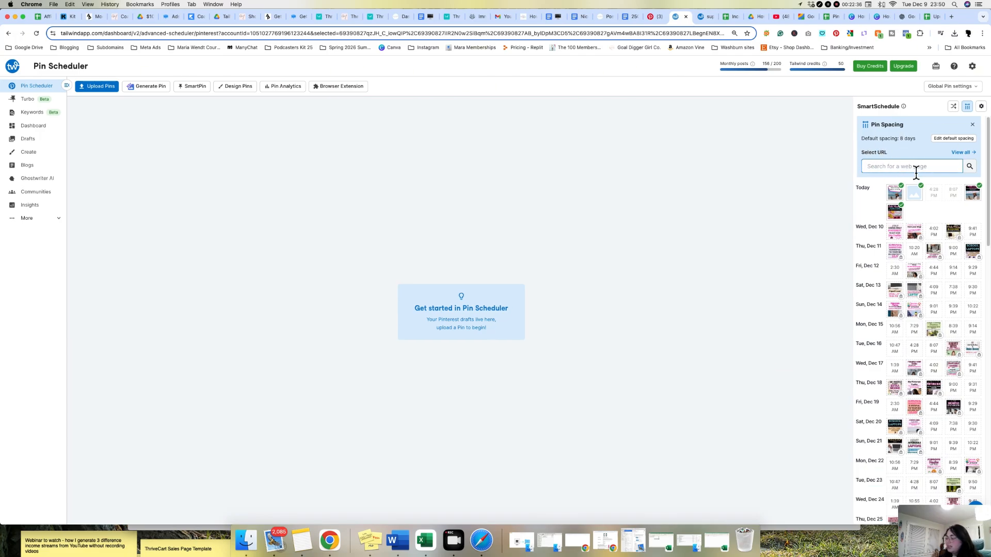
{"action": "type", "text": "https://letsmakelifegreat.com/i-increased-pinterest-traffic-by-24x/"}
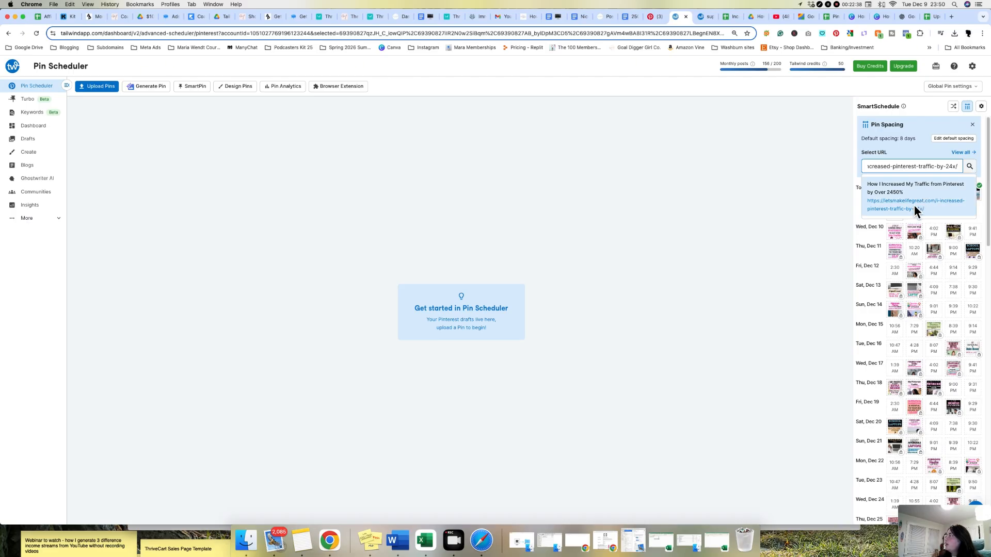
{"action": "left_click", "coordinate": [913, 206]}
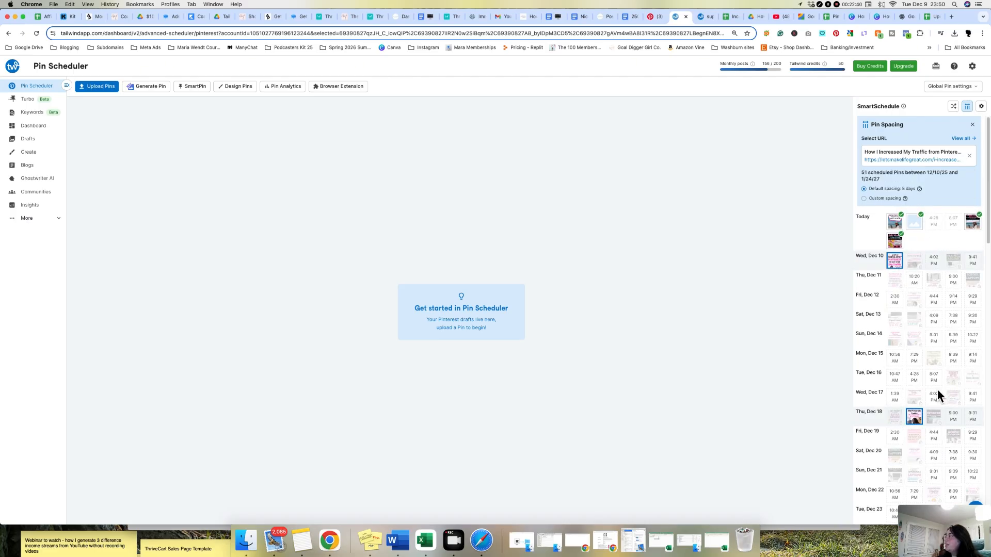
Step: Examine how the selected page's pins are spaced across the SmartSchedule from December through February
{"action": "scroll", "coordinate": [988, 206], "scroll_direction": "down", "scroll_amount": 2}
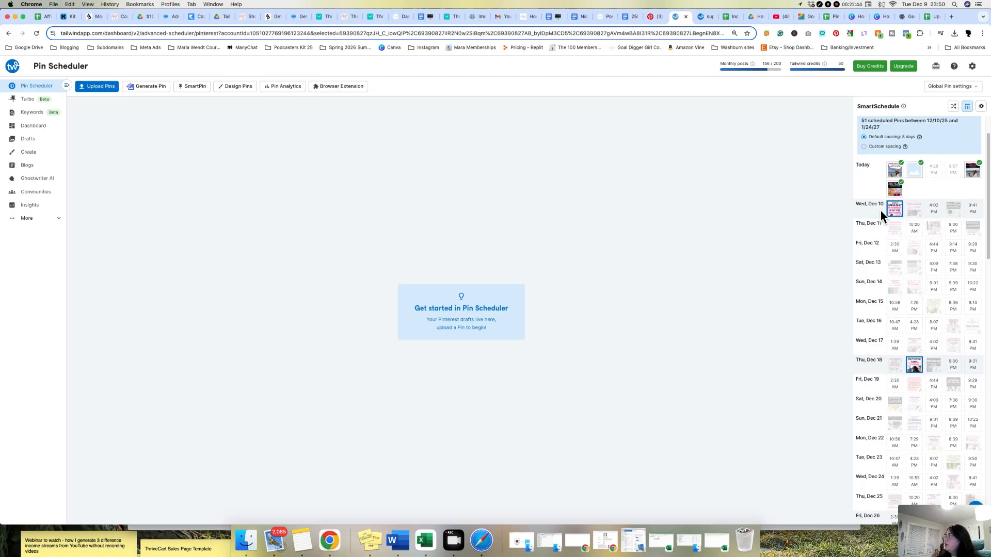
{"action": "scroll", "coordinate": [988, 204], "scroll_direction": "down", "scroll_amount": 2}
{"action": "scroll", "coordinate": [938, 272], "scroll_direction": "down", "scroll_amount": 5}
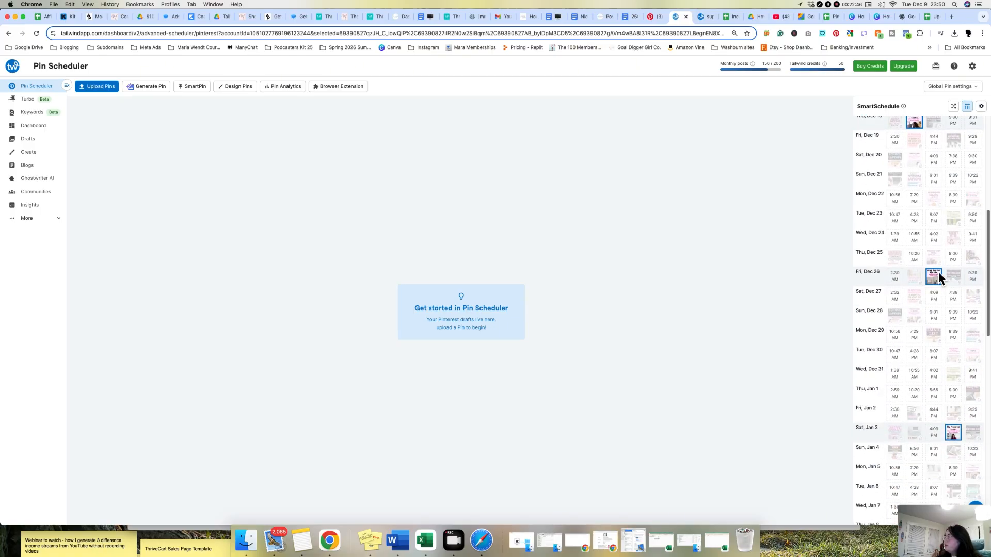
{"action": "scroll", "coordinate": [964, 280], "scroll_direction": "down", "scroll_amount": 4}
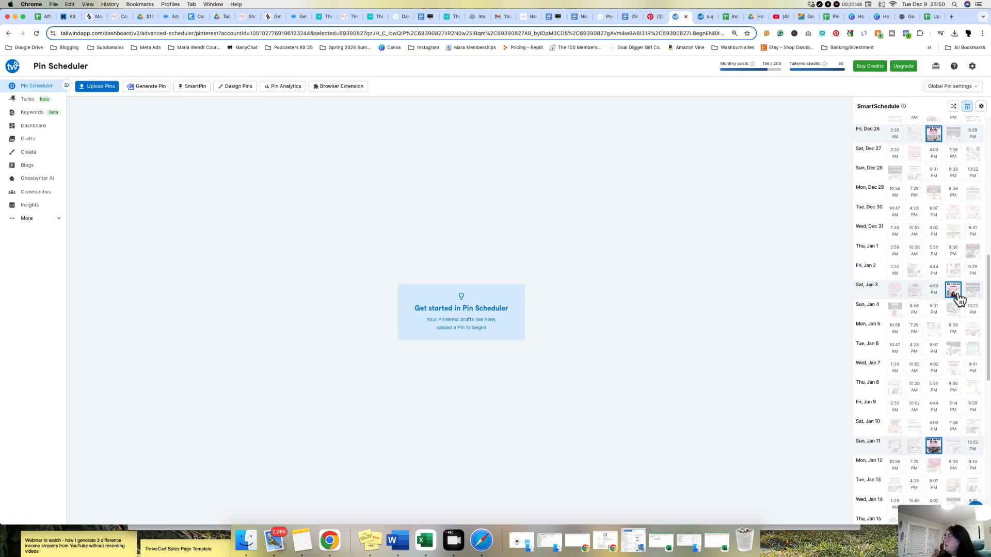
{"action": "mouse_move", "coordinate": [953, 290]}
{"action": "left_click_drag", "start_coordinate": [989, 288], "coordinate": [989, 472]}
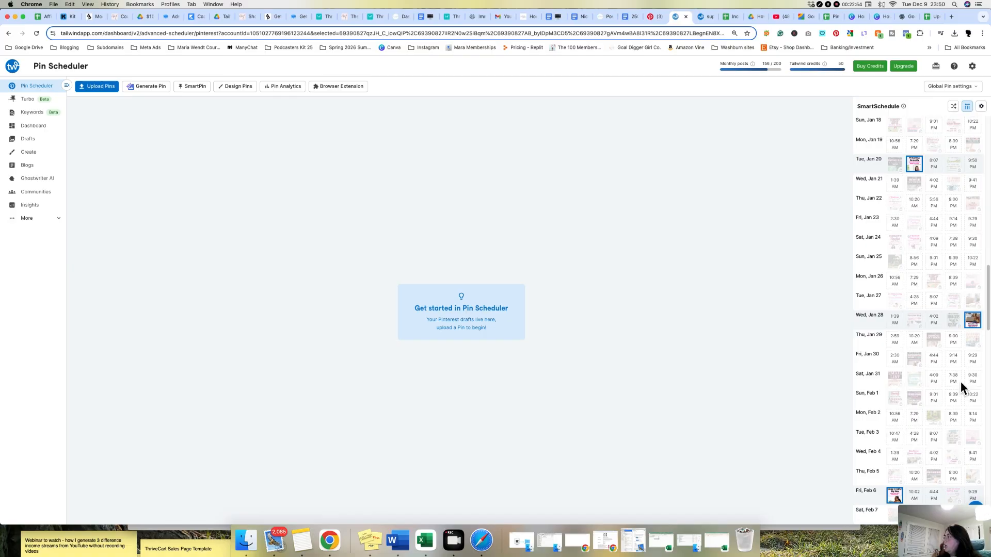
{"action": "scroll", "coordinate": [960, 384], "scroll_direction": "down", "scroll_amount": 1}
{"action": "scroll", "coordinate": [960, 384], "scroll_direction": "down", "scroll_amount": 2}
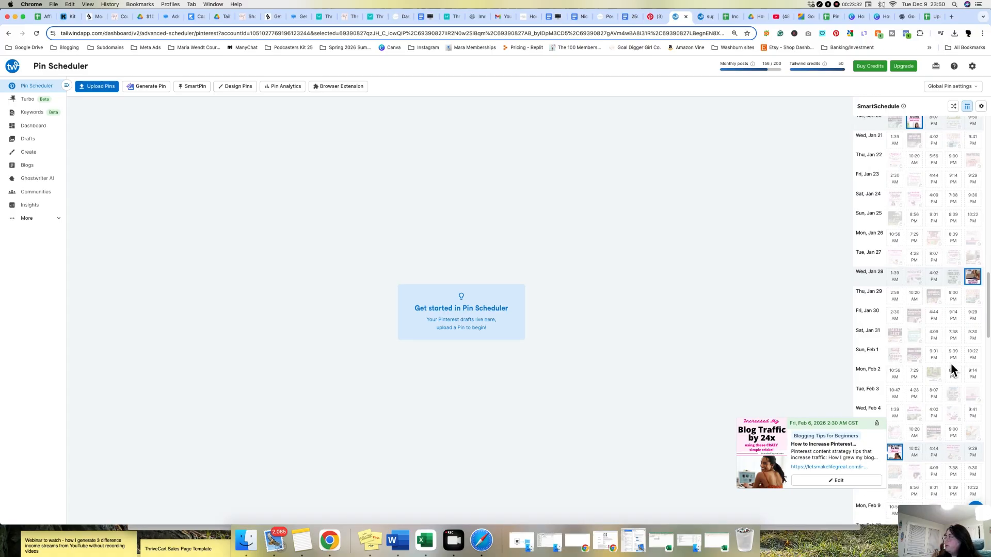
{"action": "scroll", "coordinate": [951, 363], "scroll_direction": "down", "scroll_amount": 2}
{"action": "scroll", "coordinate": [925, 218], "scroll_direction": "up", "scroll_amount": 10}
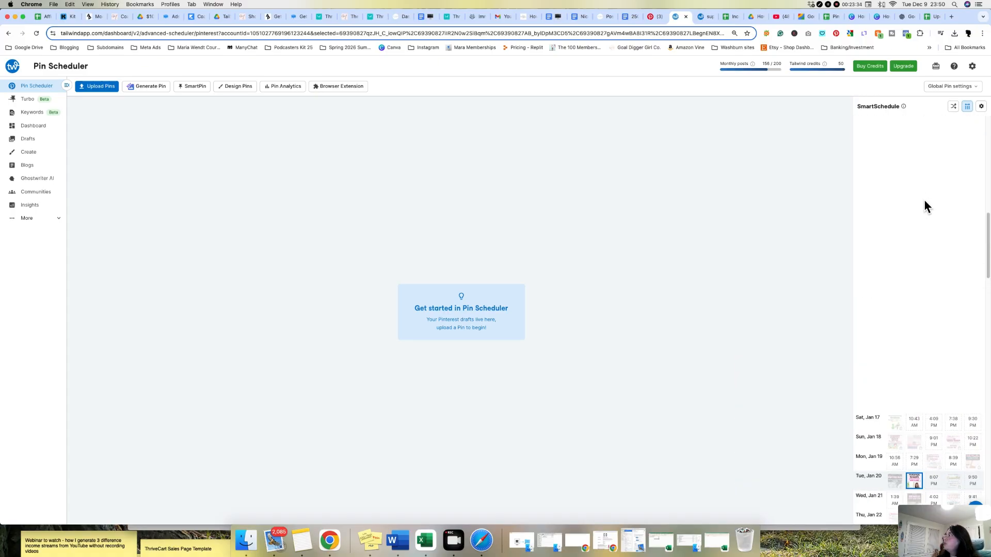
{"action": "scroll", "coordinate": [927, 189], "scroll_direction": "up", "scroll_amount": 5}
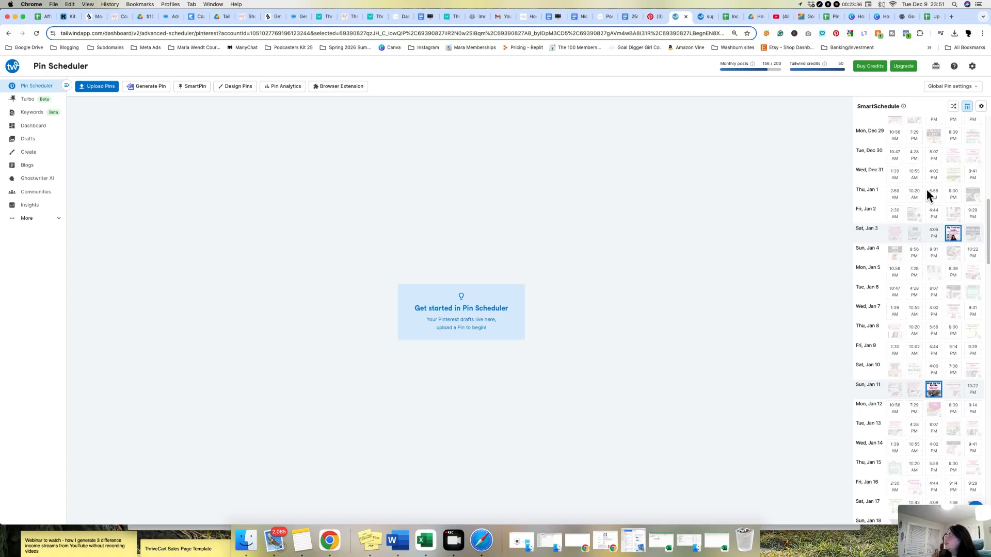
{"action": "scroll", "coordinate": [927, 190], "scroll_direction": "up", "scroll_amount": 10}
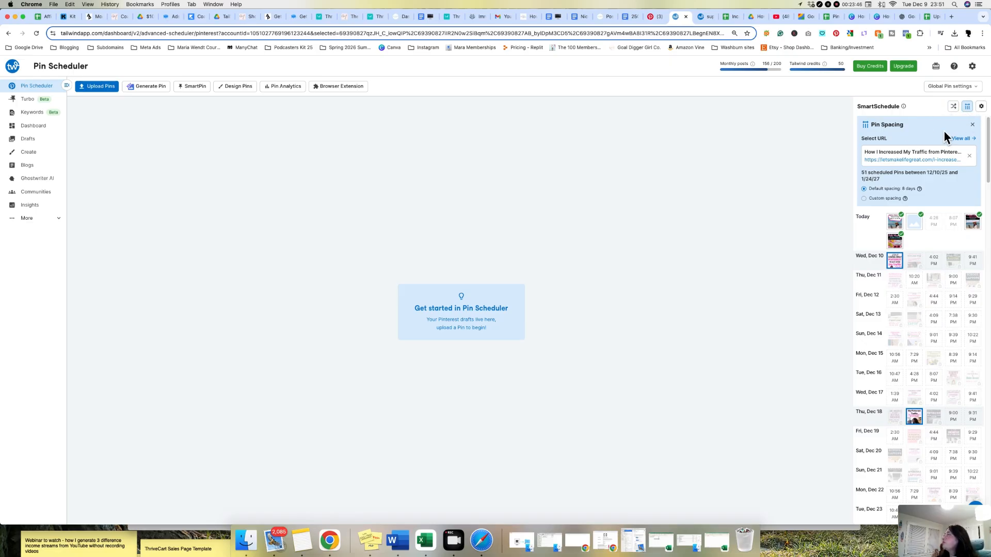
Step: Close and reopen Pin Spacing to clear the selected page, and open the options for uploading more pins
{"action": "left_click", "coordinate": [975, 126]}
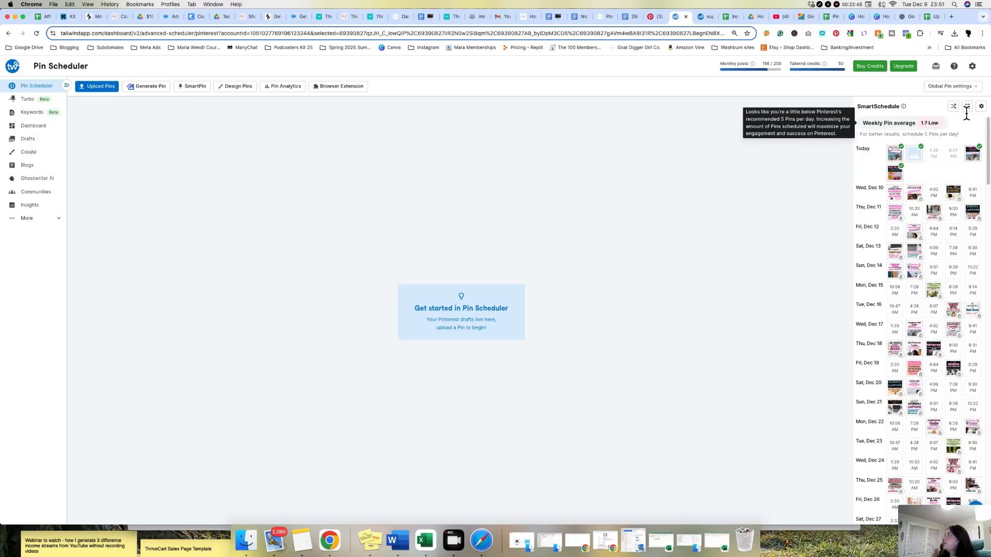
{"action": "left_click", "coordinate": [967, 107]}
{"action": "left_click_drag", "start_coordinate": [872, 139], "coordinate": [912, 140]}
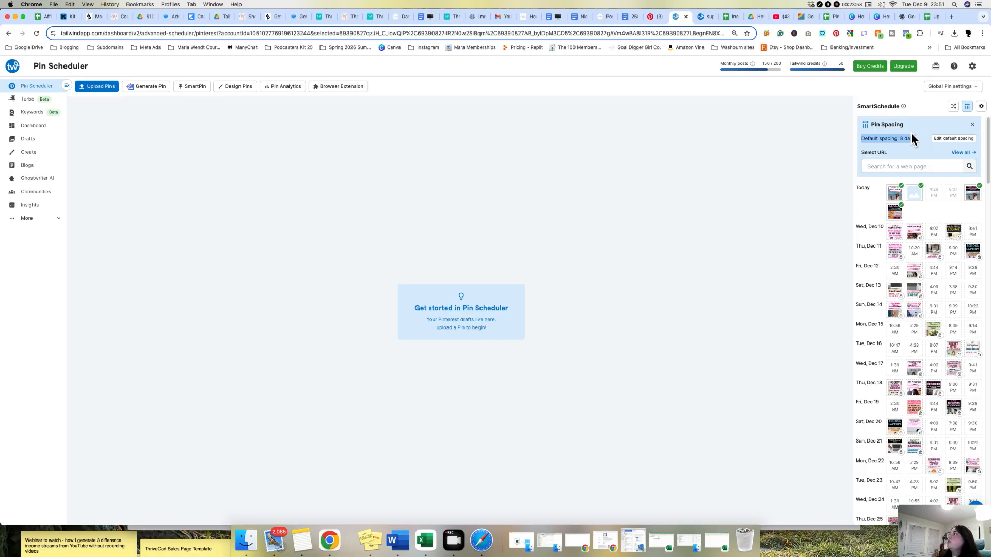
{"action": "left_click", "coordinate": [912, 139]}
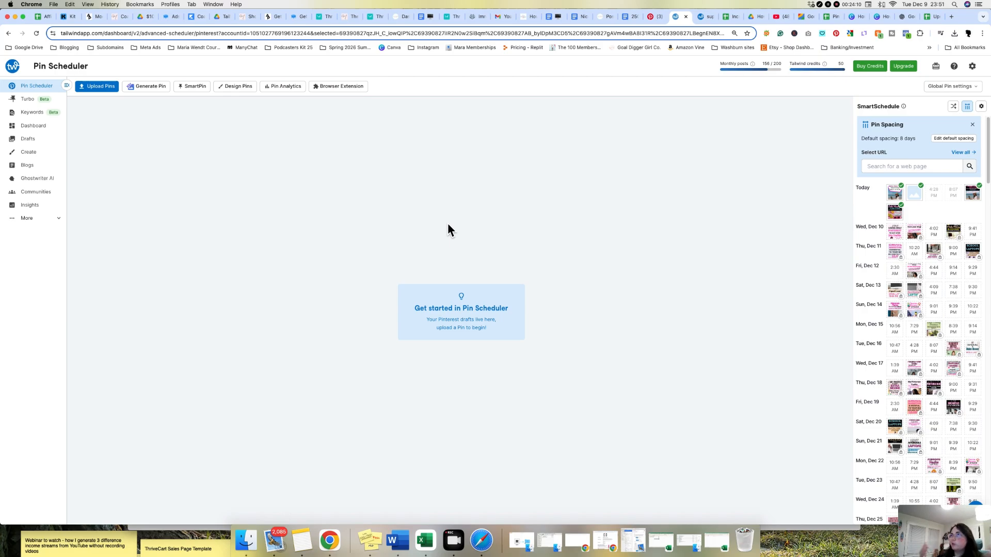
{"action": "left_click", "coordinate": [116, 89]}
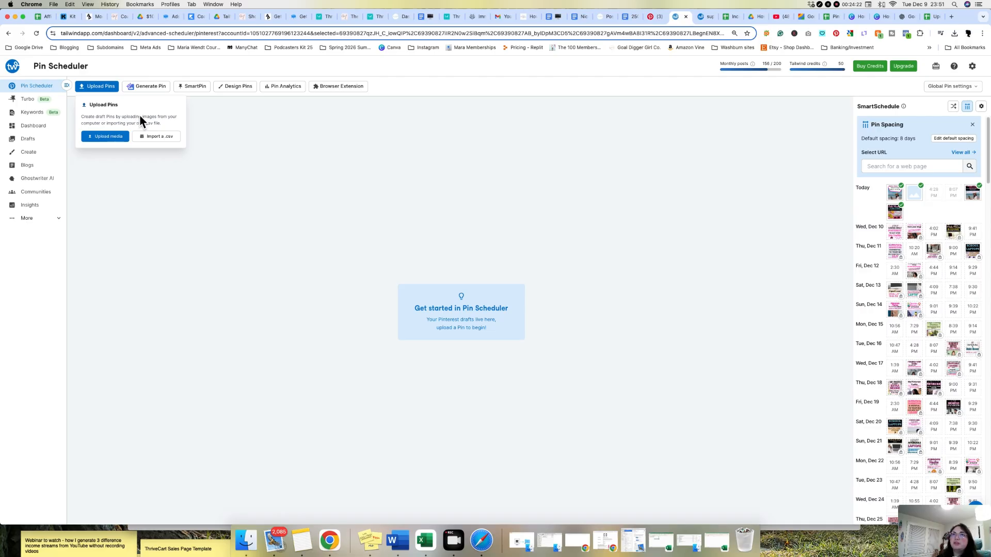
Step: Close the pin upload options and review the "Increase Pinterest Pin Traffic (#1-50)" spreadsheet in Google Sheets
{"action": "left_click_drag", "start_coordinate": [163, 125], "coordinate": [97, 119]}
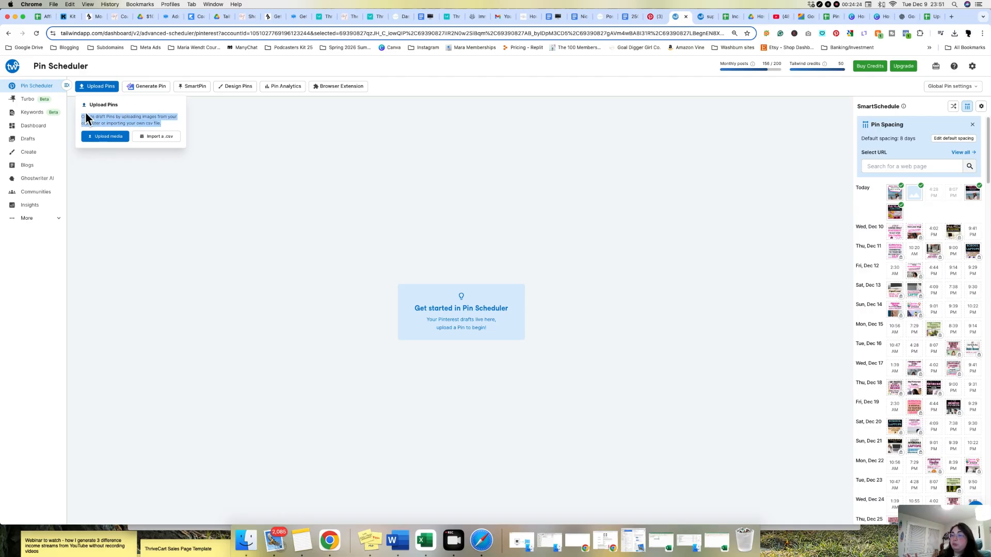
{"action": "left_click", "coordinate": [236, 147]}
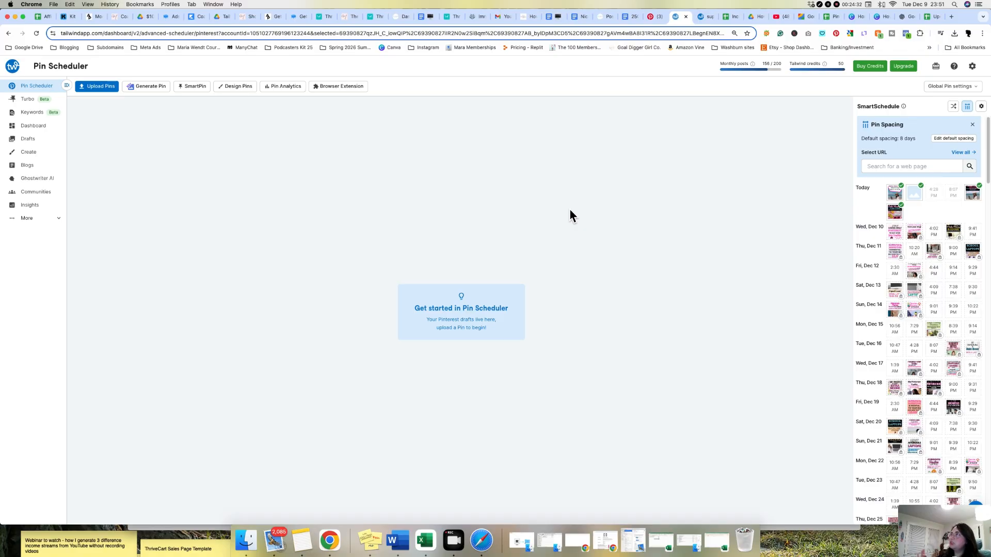
{"action": "left_click", "coordinate": [735, 18]}
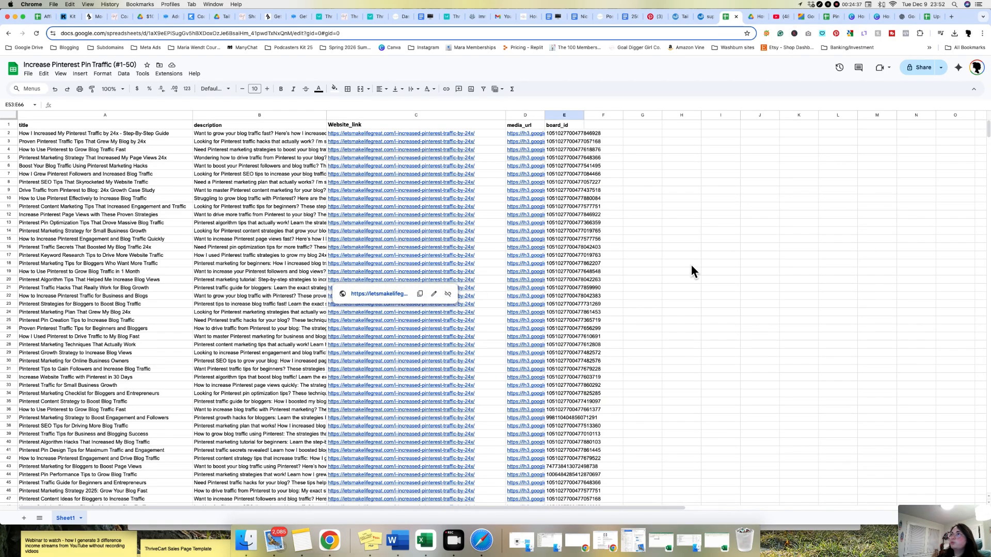
{"action": "left_click", "coordinate": [713, 263]}
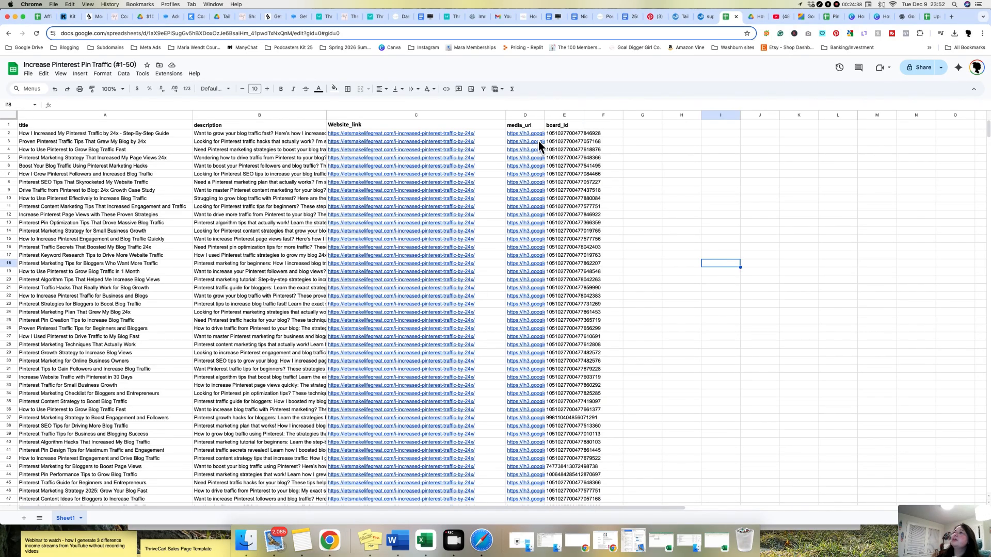
{"action": "mouse_move", "coordinate": [538, 143]}
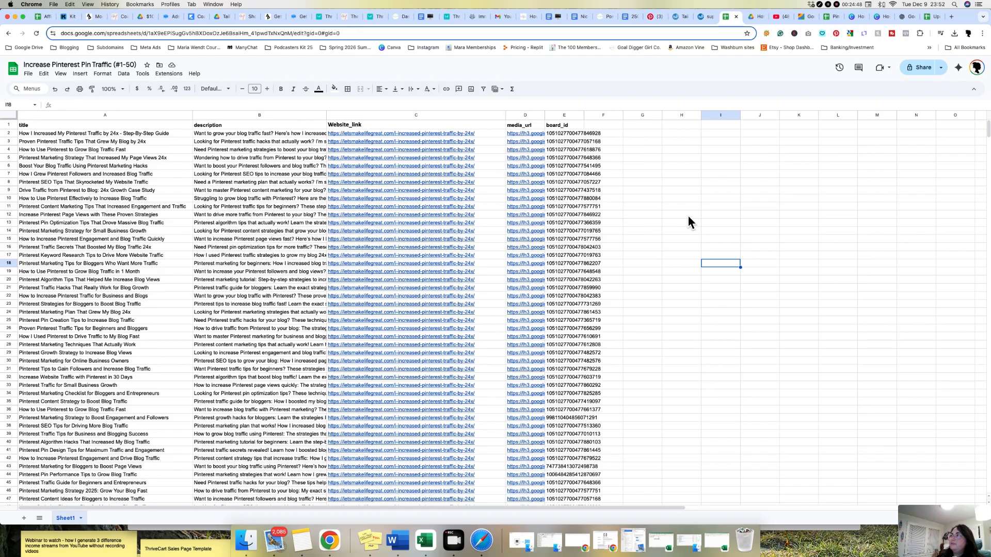
Step: Switch back to the Tailwind Pin Scheduler
{"action": "left_click", "coordinate": [680, 17]}
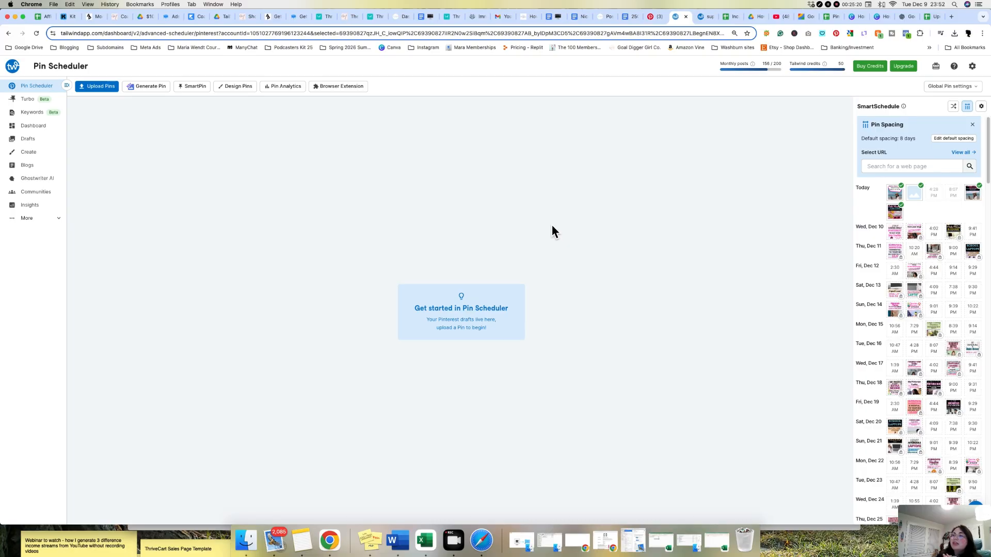
{"action": "triple_click", "coordinate": [552, 224]}
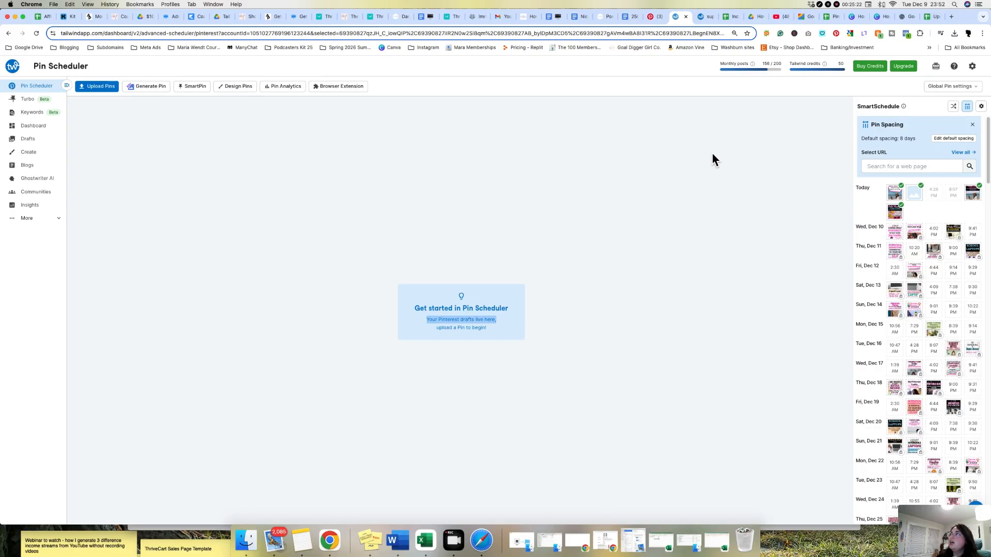
{"action": "left_click", "coordinate": [708, 157]}
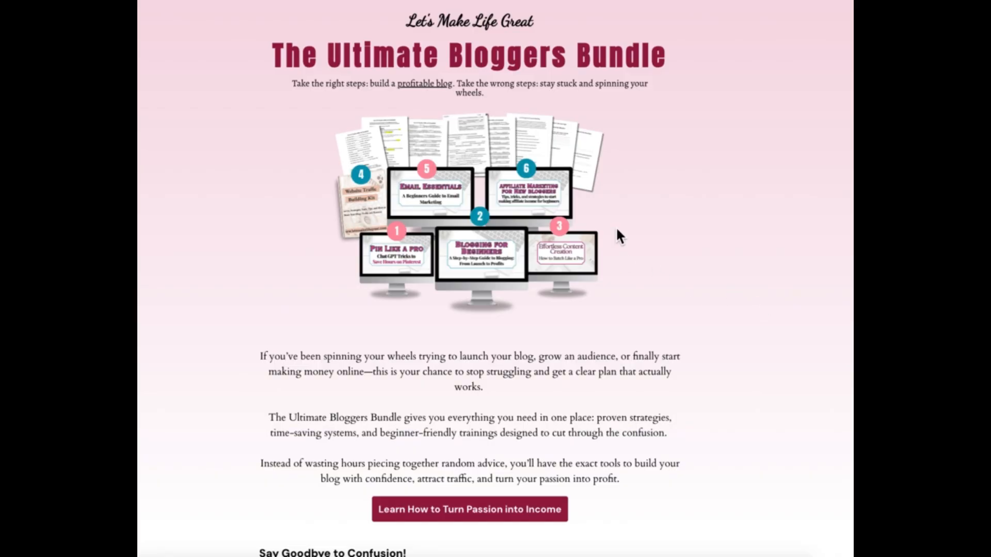
Step: Read The Ultimate Bloggers Bundle sales page from its headline down to the "This course is for..." section
{"action": "left_click_drag", "start_coordinate": [236, 72], "coordinate": [640, 68]}
{"action": "mouse_move", "coordinate": [456, 187]}
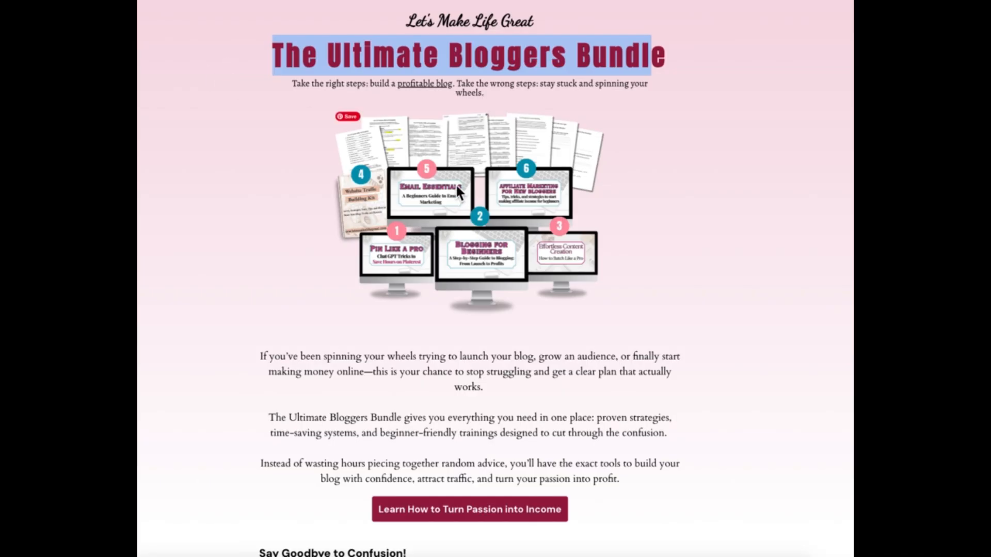
{"action": "left_click", "coordinate": [678, 104]}
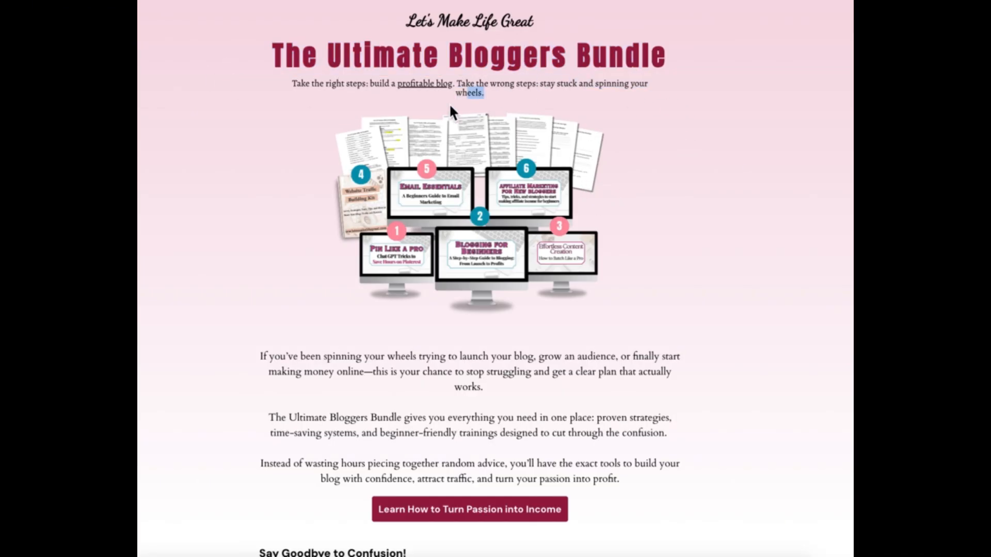
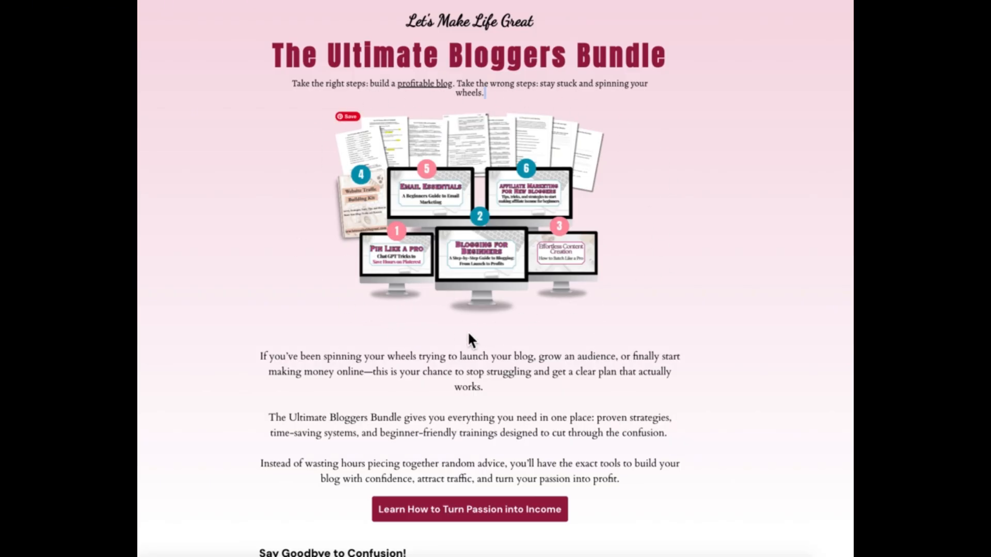
{"action": "scroll", "coordinate": [469, 338], "scroll_direction": "down", "scroll_amount": 5}
{"action": "scroll", "coordinate": [552, 357], "scroll_direction": "down", "scroll_amount": 13}
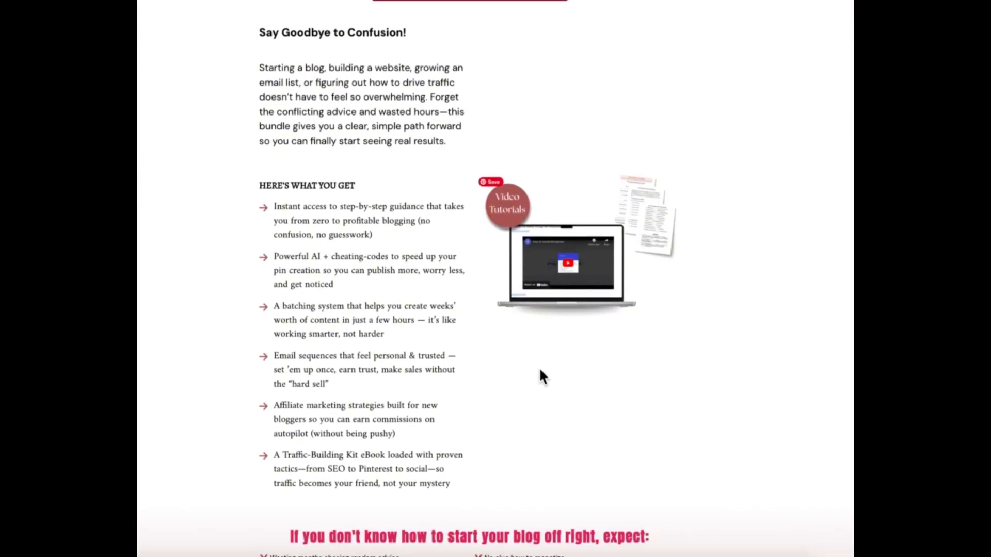
{"action": "scroll", "coordinate": [567, 366], "scroll_direction": "down", "scroll_amount": 3}
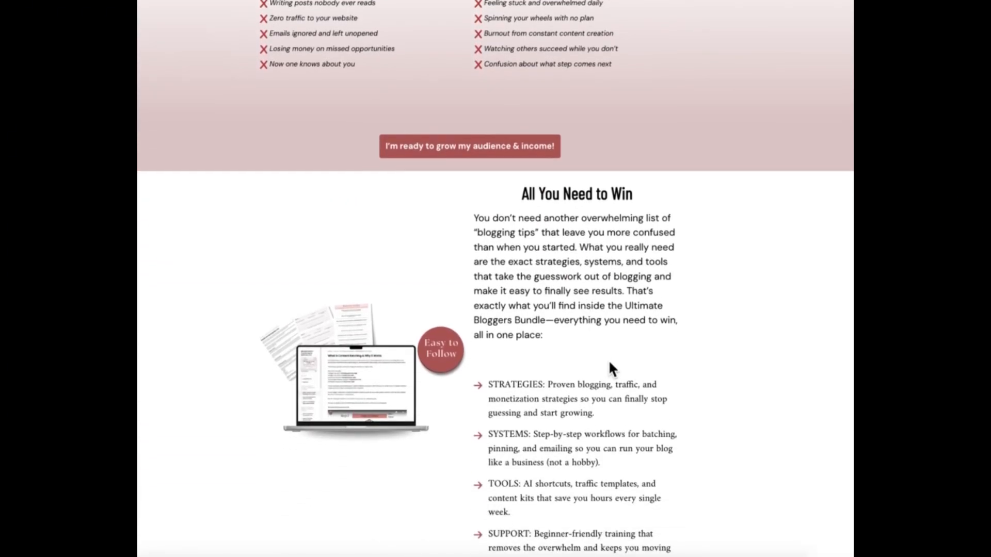
{"action": "scroll", "coordinate": [627, 387], "scroll_direction": "down", "scroll_amount": 7}
{"action": "scroll", "coordinate": [631, 383], "scroll_direction": "down", "scroll_amount": 5}
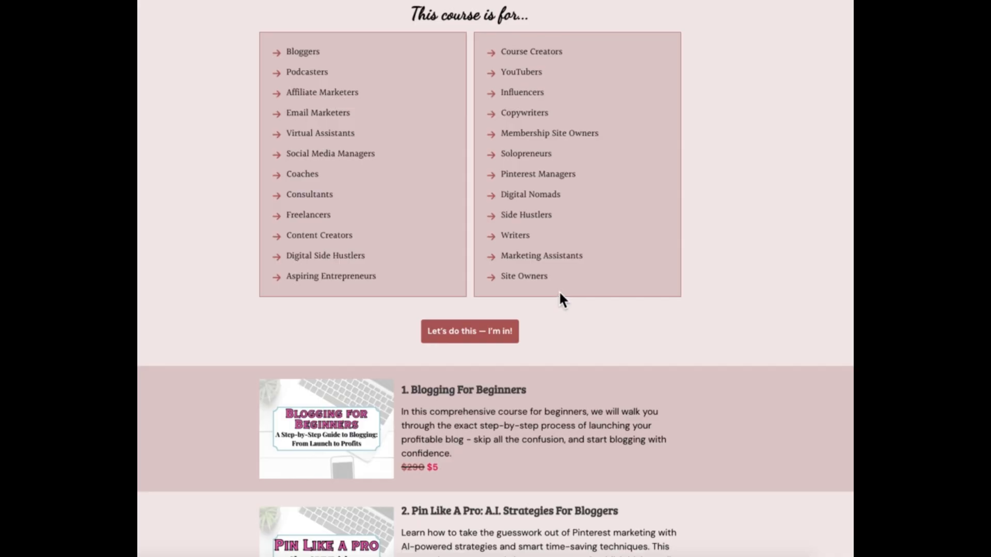
Step: Examine the two-column "This course is for..." list of target audiences
{"action": "left_click_drag", "start_coordinate": [558, 290], "coordinate": [304, 53]}
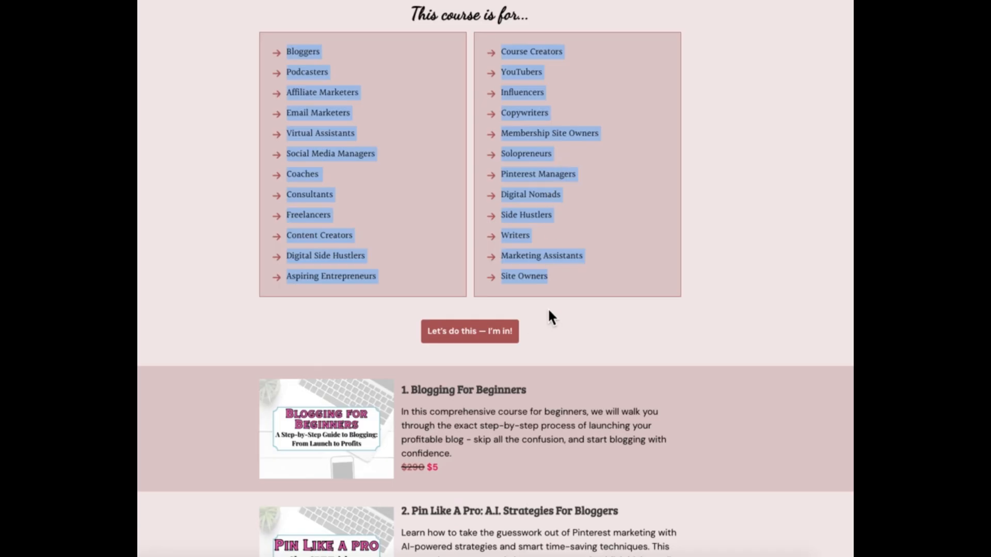
{"action": "left_click", "coordinate": [568, 152]}
{"action": "left_click_drag", "start_coordinate": [569, 152], "coordinate": [481, 150]}
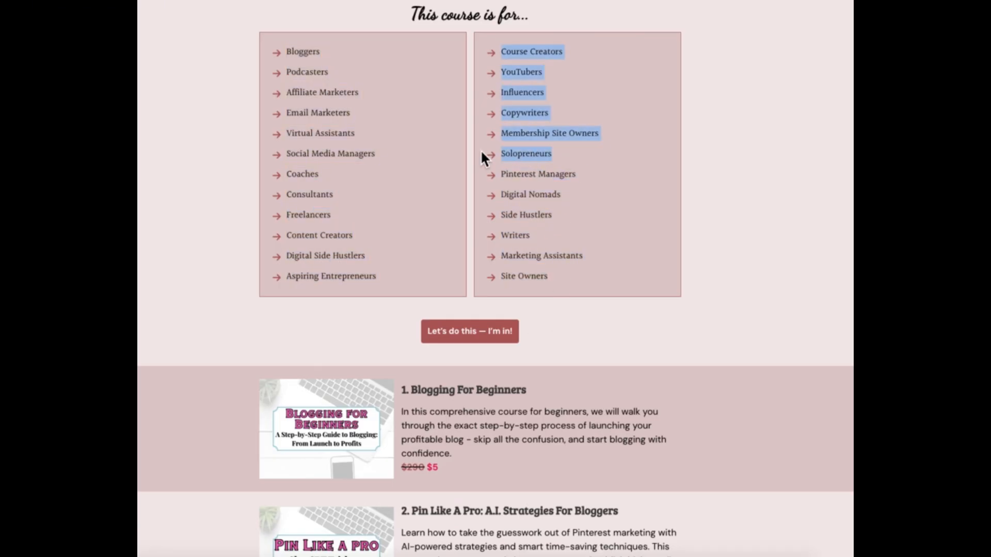
{"action": "left_click", "coordinate": [262, 146]}
{"action": "left_click_drag", "start_coordinate": [291, 52], "coordinate": [602, 286]}
{"action": "scroll", "coordinate": [652, 372], "scroll_direction": "down", "scroll_amount": 2}
{"action": "left_click", "coordinate": [668, 356]}
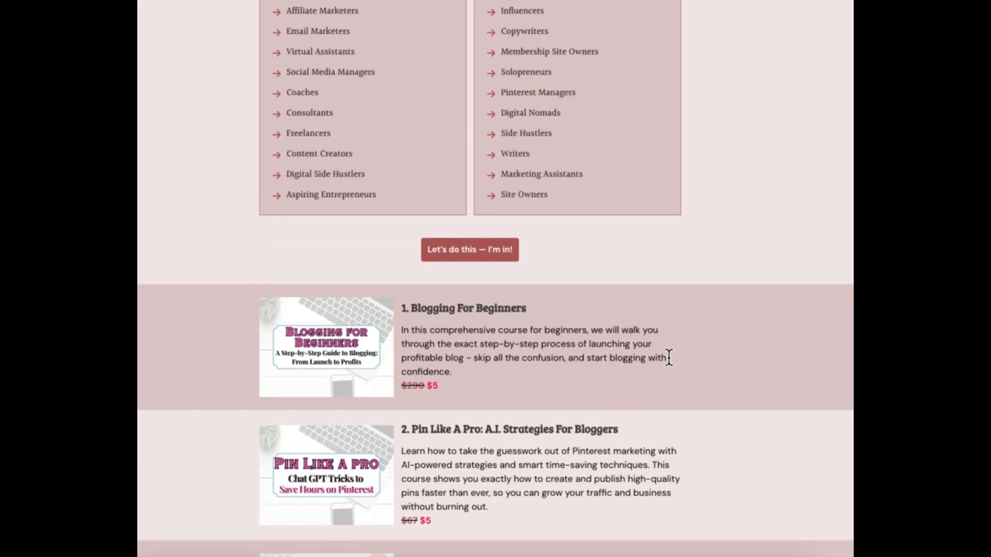
Step: Review the descriptions of the six bundle items and highlight the amount in today's price
{"action": "left_click_drag", "start_coordinate": [475, 379], "coordinate": [403, 329]}
{"action": "scroll", "coordinate": [562, 384], "scroll_direction": "down", "scroll_amount": 4}
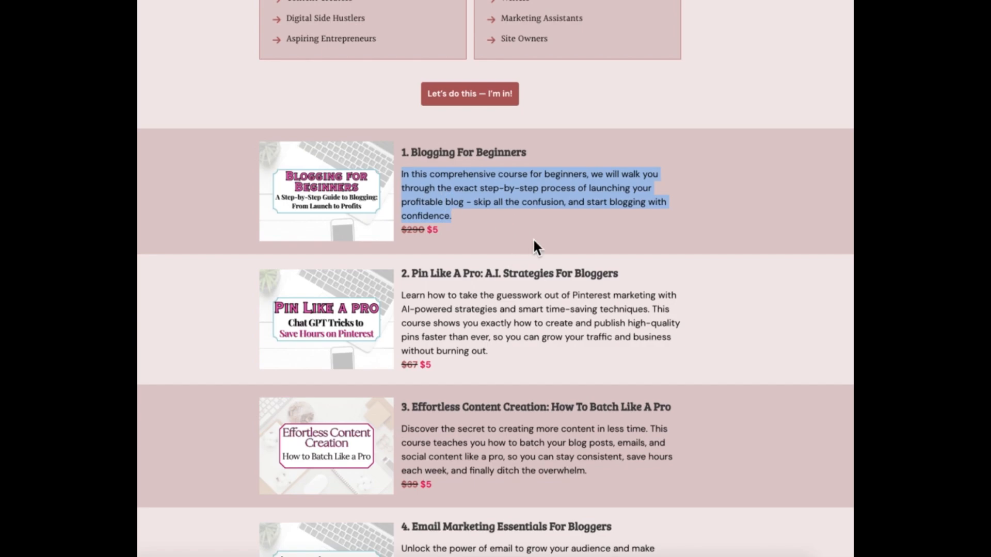
{"action": "scroll", "coordinate": [542, 249], "scroll_direction": "down", "scroll_amount": 4}
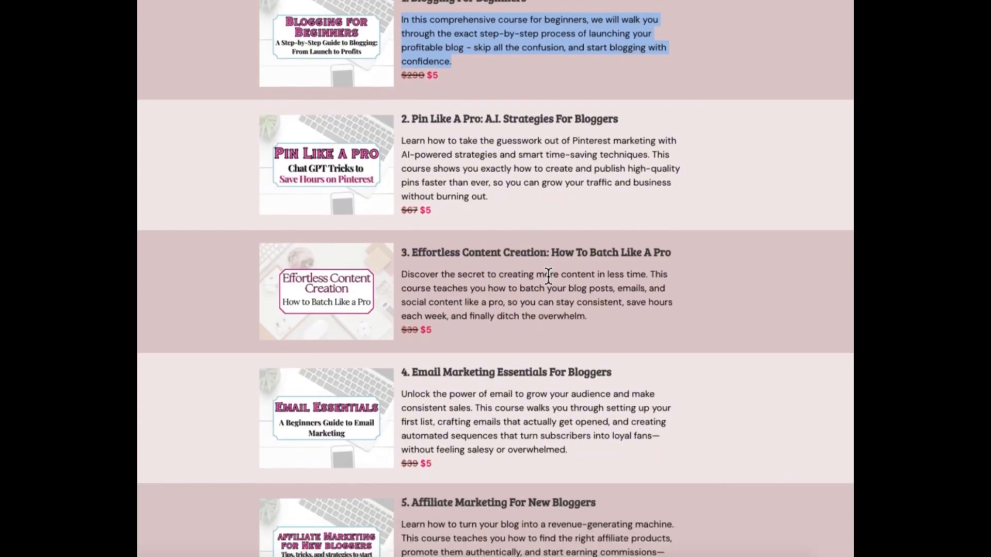
{"action": "scroll", "coordinate": [542, 281], "scroll_direction": "down", "scroll_amount": 10}
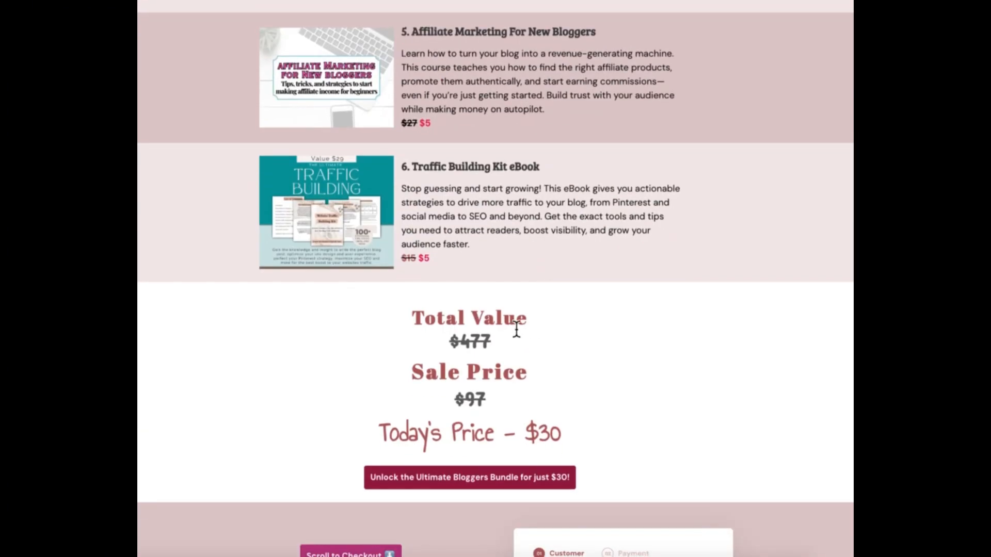
{"action": "double_click", "coordinate": [550, 417]}
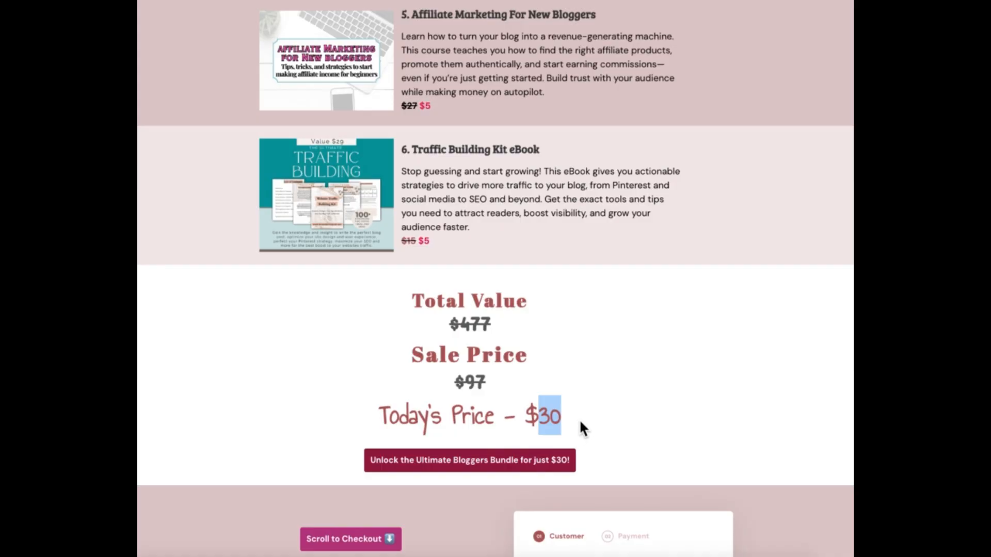
Step: Examine the checkout form and the Bloggers Toolkit upgrade offer, highlighting its description
{"action": "scroll", "coordinate": [670, 407], "scroll_direction": "down", "scroll_amount": 3}
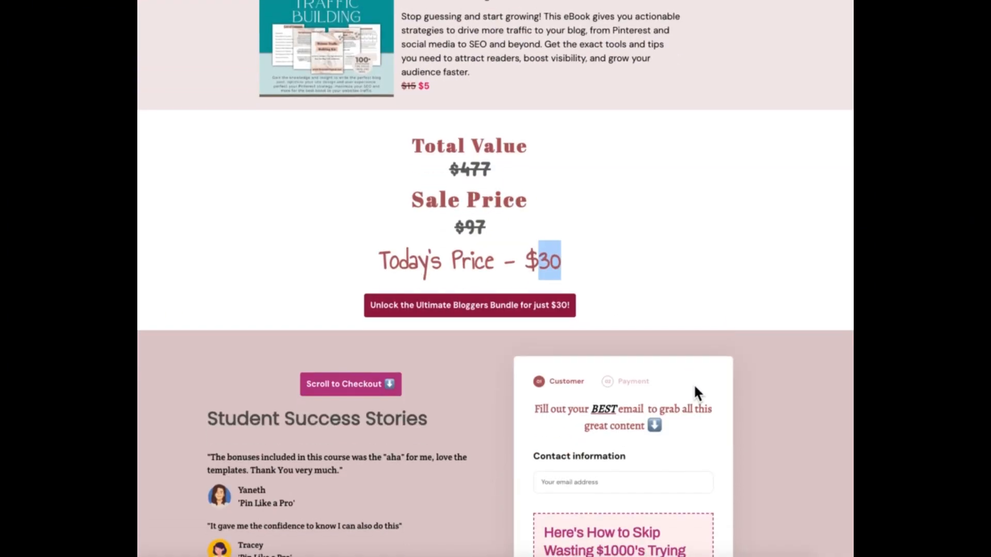
{"action": "scroll", "coordinate": [695, 387], "scroll_direction": "down", "scroll_amount": 10}
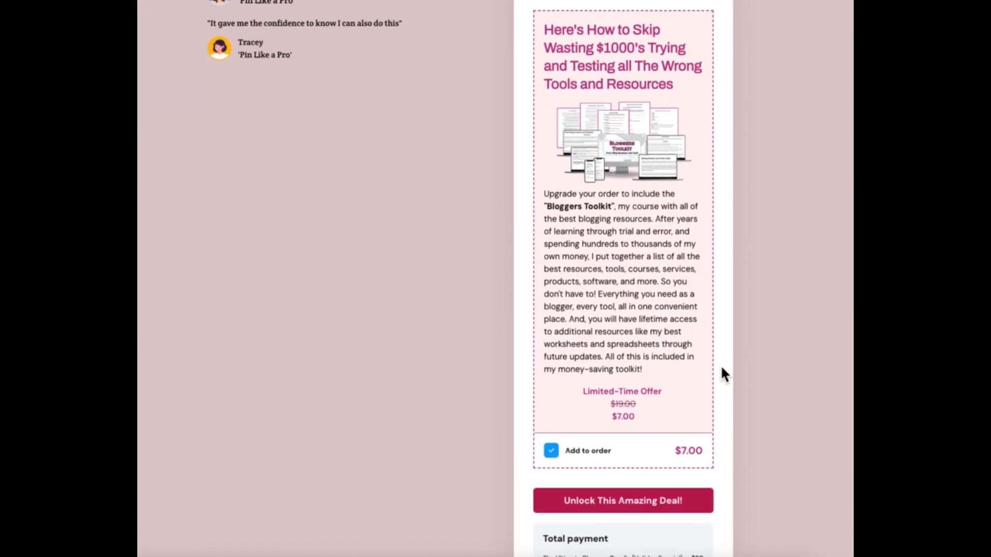
{"action": "left_click_drag", "start_coordinate": [553, 29], "coordinate": [698, 429]}
{"action": "left_click", "coordinate": [694, 424]}
{"action": "scroll", "coordinate": [753, 345], "scroll_direction": "down", "scroll_amount": 1}
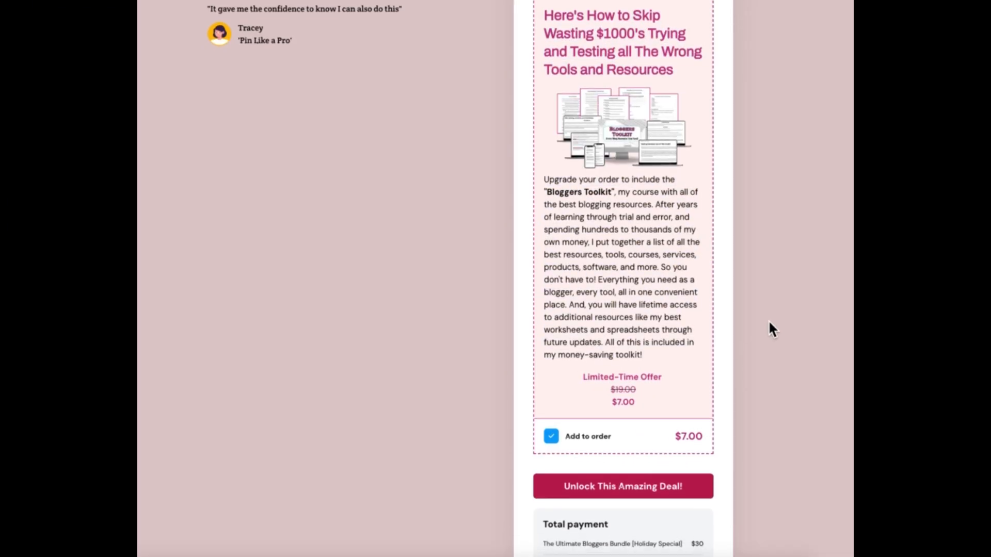
{"action": "scroll", "coordinate": [743, 340], "scroll_direction": "down", "scroll_amount": 2}
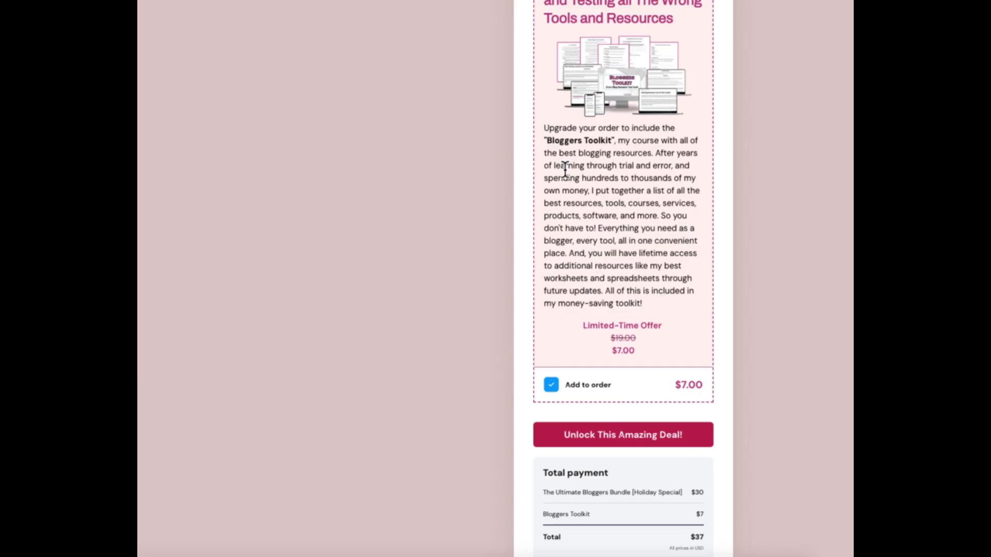
{"action": "left_click_drag", "start_coordinate": [644, 305], "coordinate": [544, 141]}
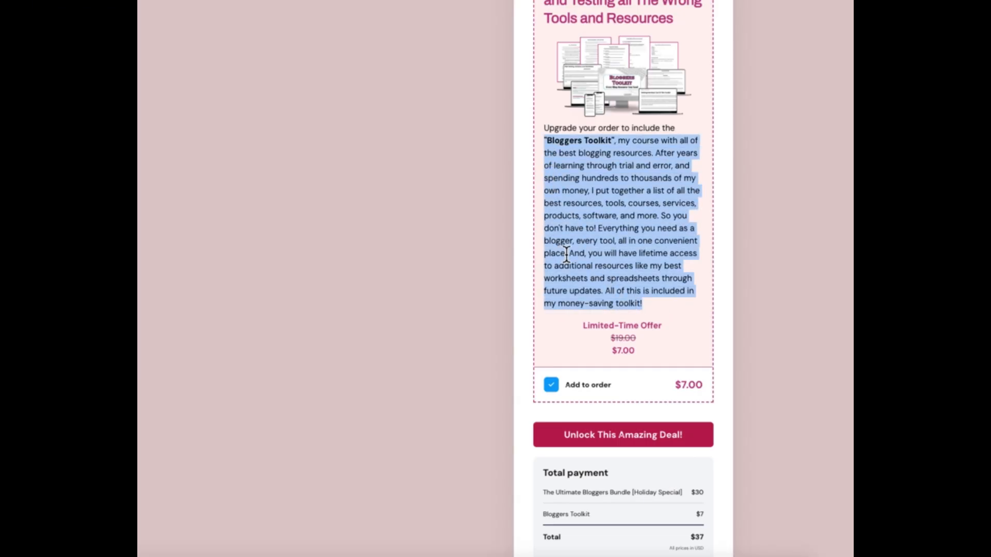
{"action": "left_click", "coordinate": [593, 249]}
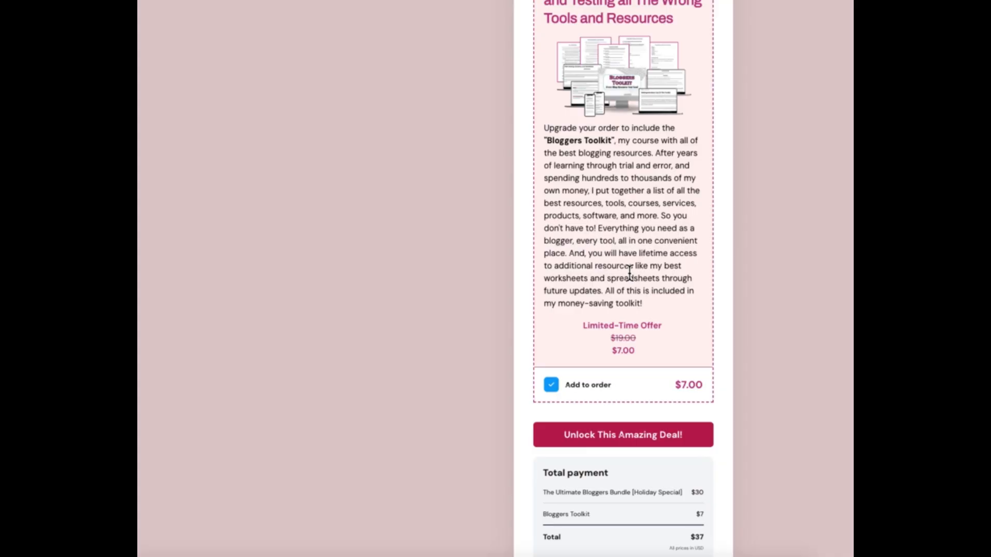
Step: Reread the Bloggers Toolkit offer text and check the order option and payment summary beneath it
{"action": "scroll", "coordinate": [630, 275], "scroll_direction": "up", "scroll_amount": 1}
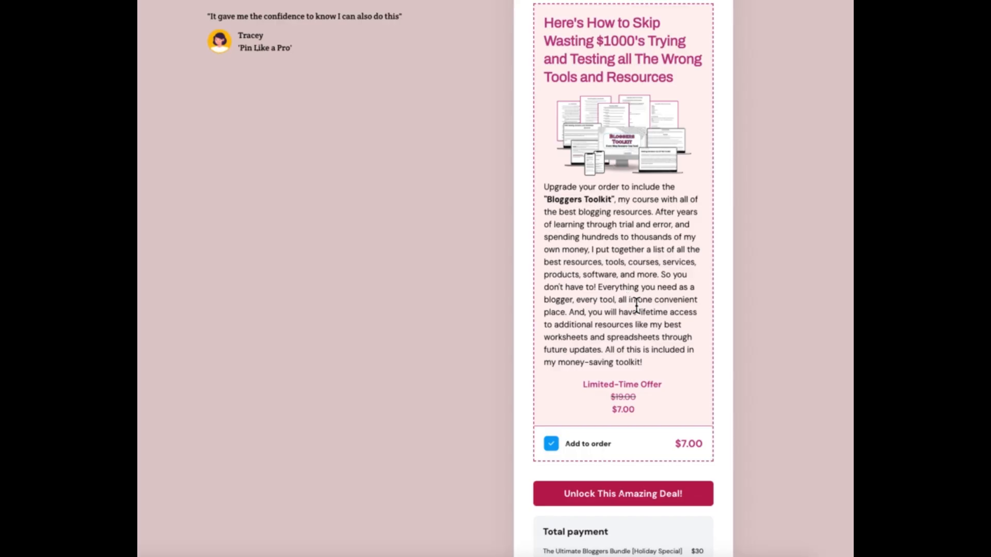
{"action": "scroll", "coordinate": [636, 305], "scroll_direction": "down", "scroll_amount": 1}
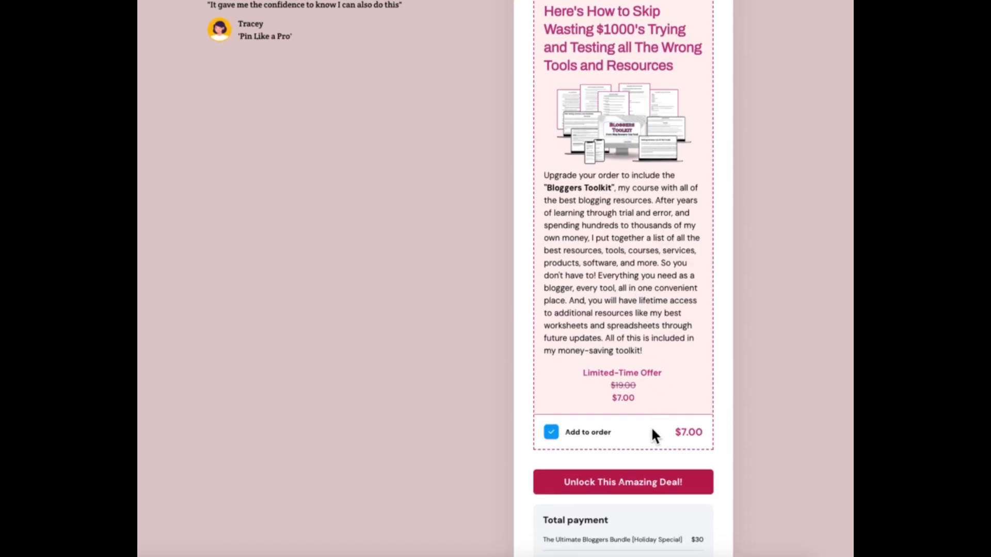
{"action": "left_click_drag", "start_coordinate": [689, 363], "coordinate": [544, 175]}
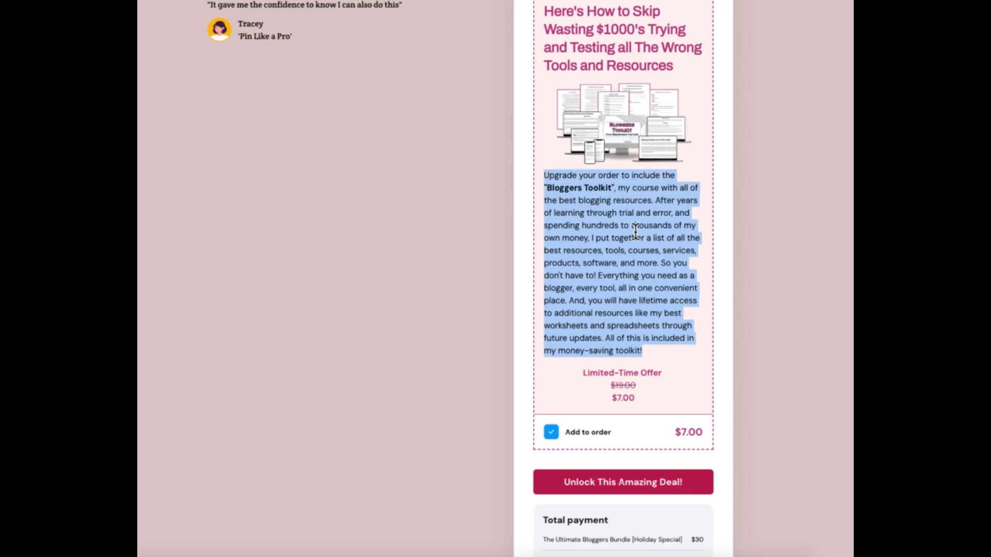
{"action": "scroll", "coordinate": [646, 390], "scroll_direction": "down", "scroll_amount": 1}
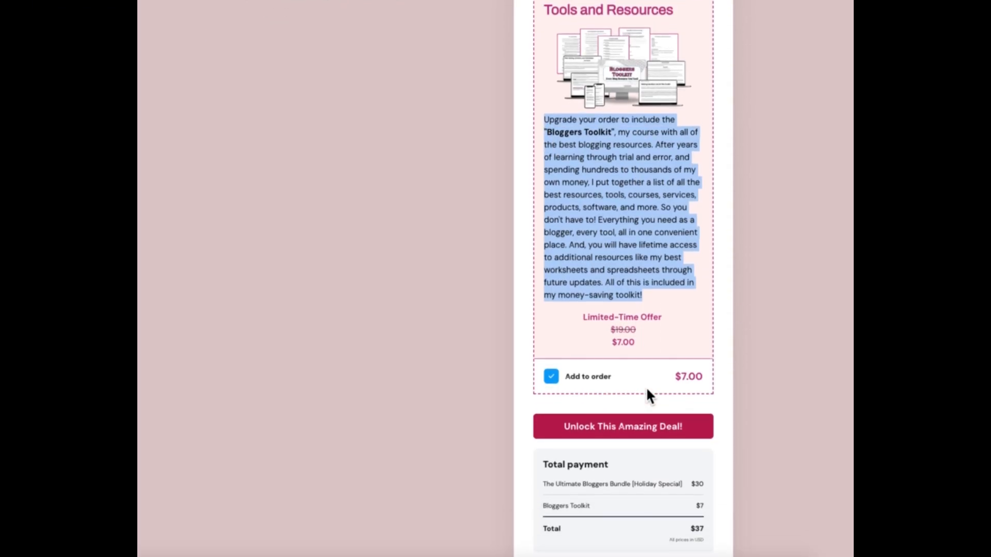
{"action": "scroll", "coordinate": [645, 386], "scroll_direction": "down", "scroll_amount": 1}
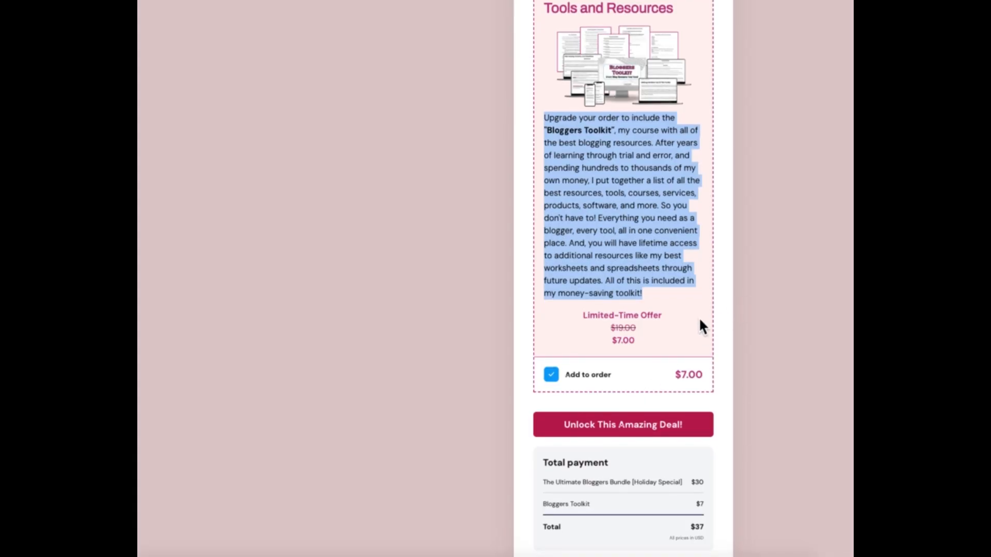
Step: Return to the beginning of the sales page and highlight The Ultimate Bloggers Bundle headline, then clear the selection
{"action": "scroll", "coordinate": [722, 361], "scroll_direction": "up", "scroll_amount": 20}
{"action": "scroll", "coordinate": [670, 327], "scroll_direction": "up", "scroll_amount": 10}
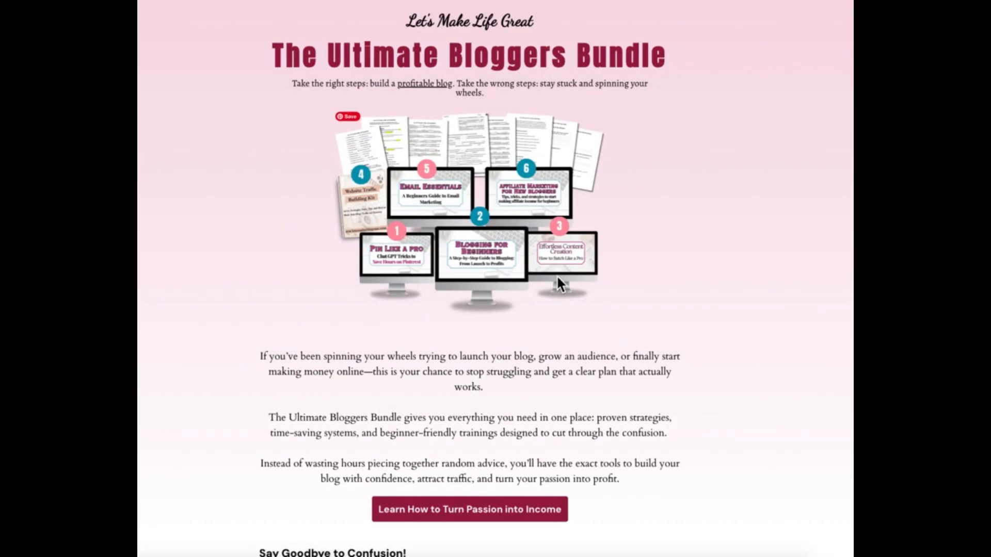
{"action": "left_click_drag", "start_coordinate": [285, 54], "coordinate": [671, 57]}
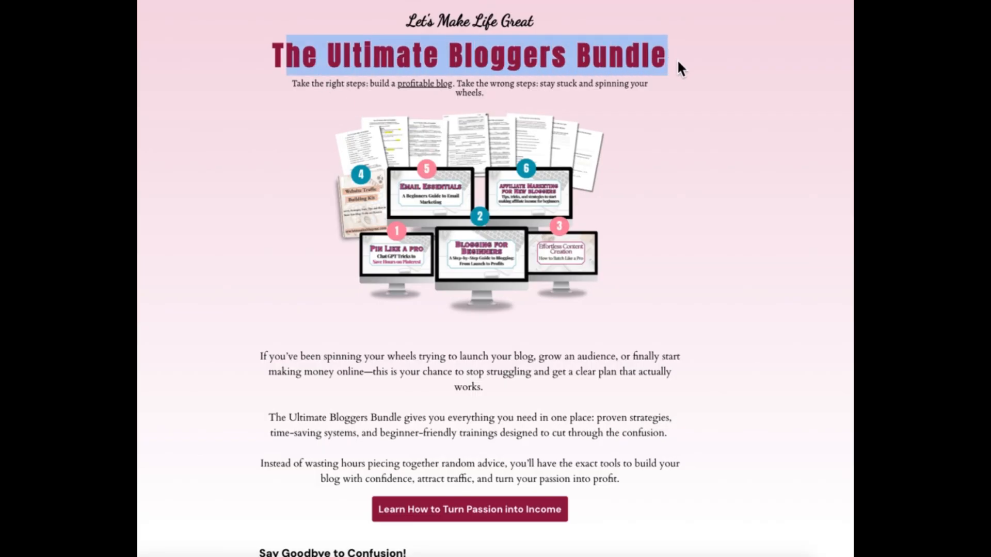
{"action": "left_click", "coordinate": [684, 204]}
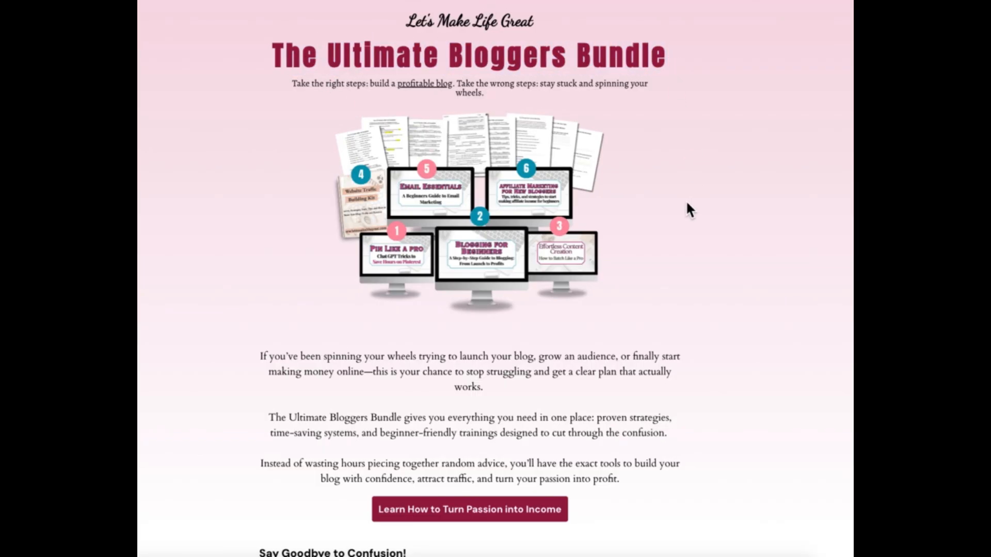